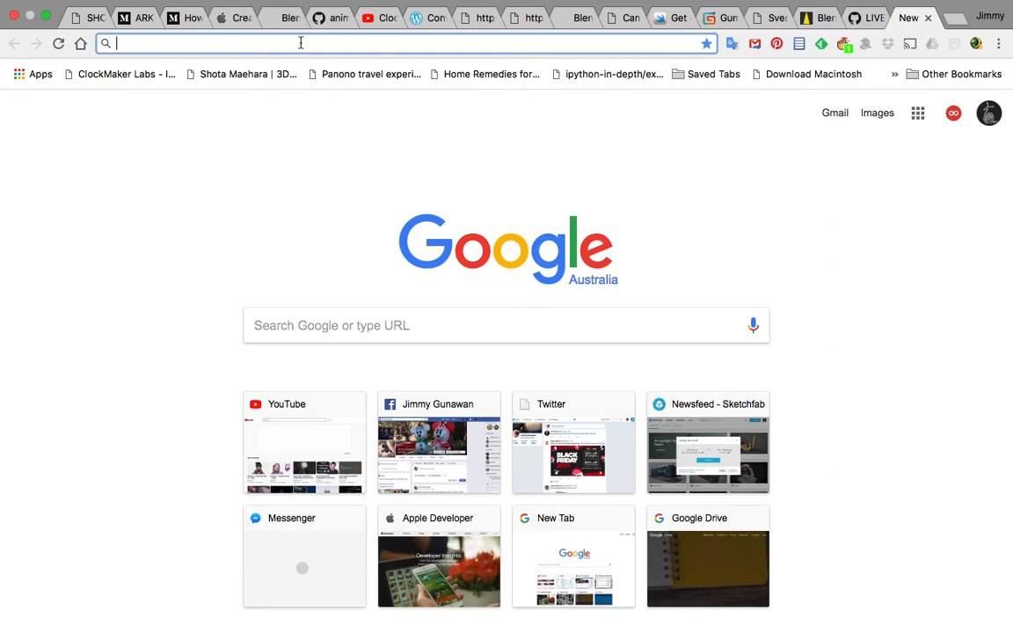
- Search the web for "elfnor tree generator" and open the Sverchok Tree Generator article on elfnor.com
{"action": "type", "text": "efl"}
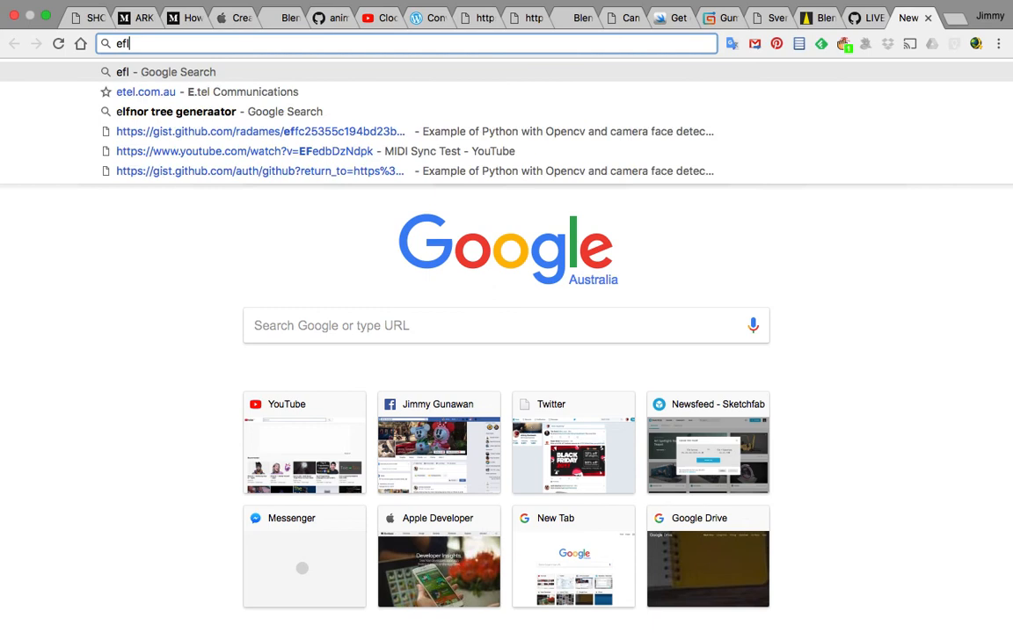
{"action": "key", "text": "BackSpace"}
{"action": "key", "text": "BackSpace"}
{"action": "type", "text": "lfnot"}
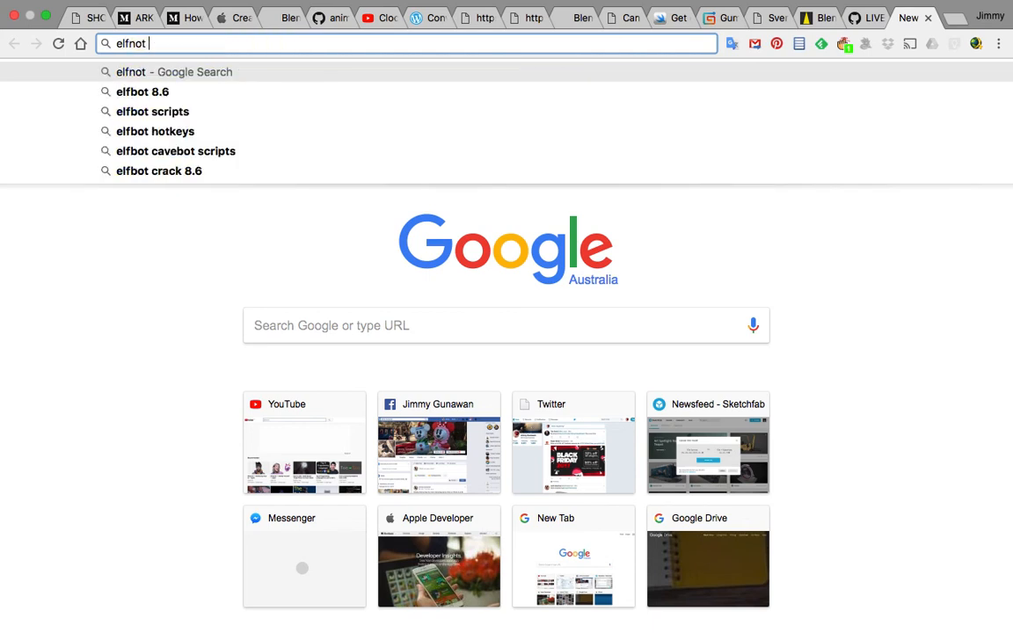
{"action": "key", "text": "BackSpace"}
{"action": "key", "text": "BackSpace"}
{"action": "type", "text": "r tree generator"}
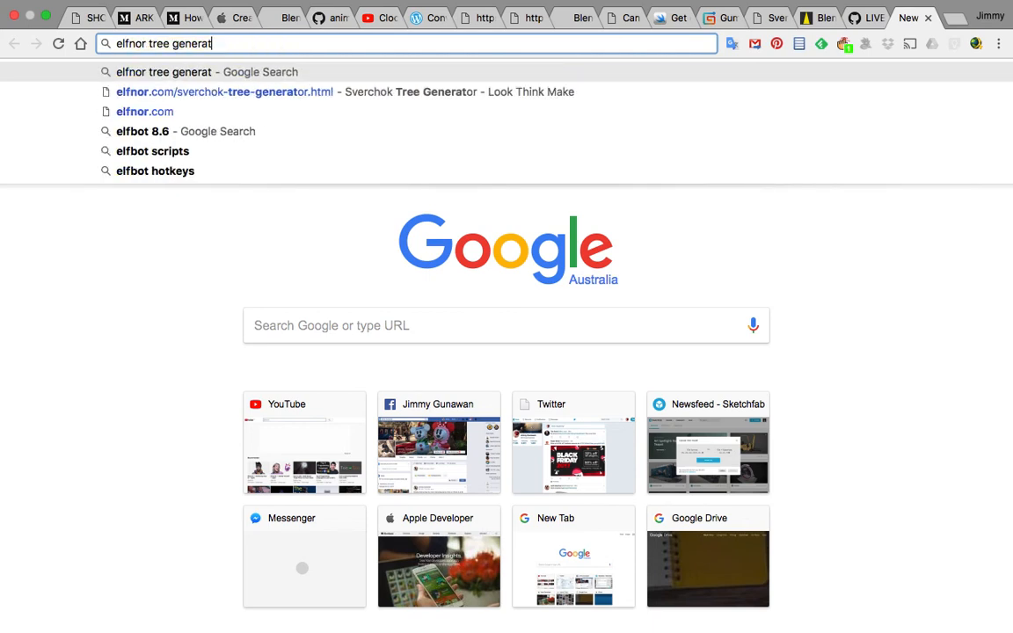
{"action": "key", "text": "Return"}
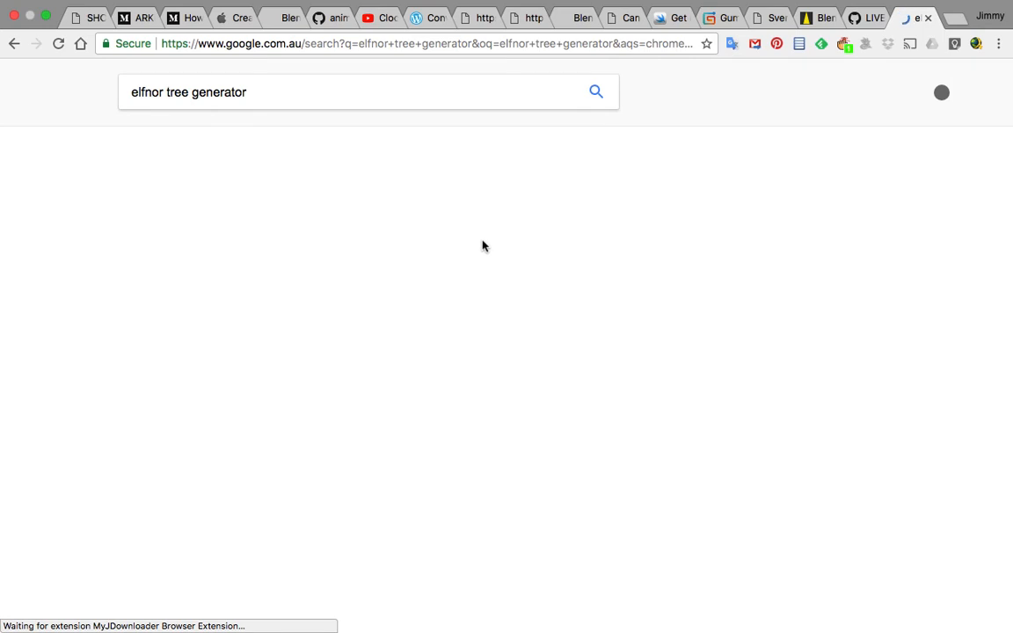
{"action": "left_click", "coordinate": [380, 209]}
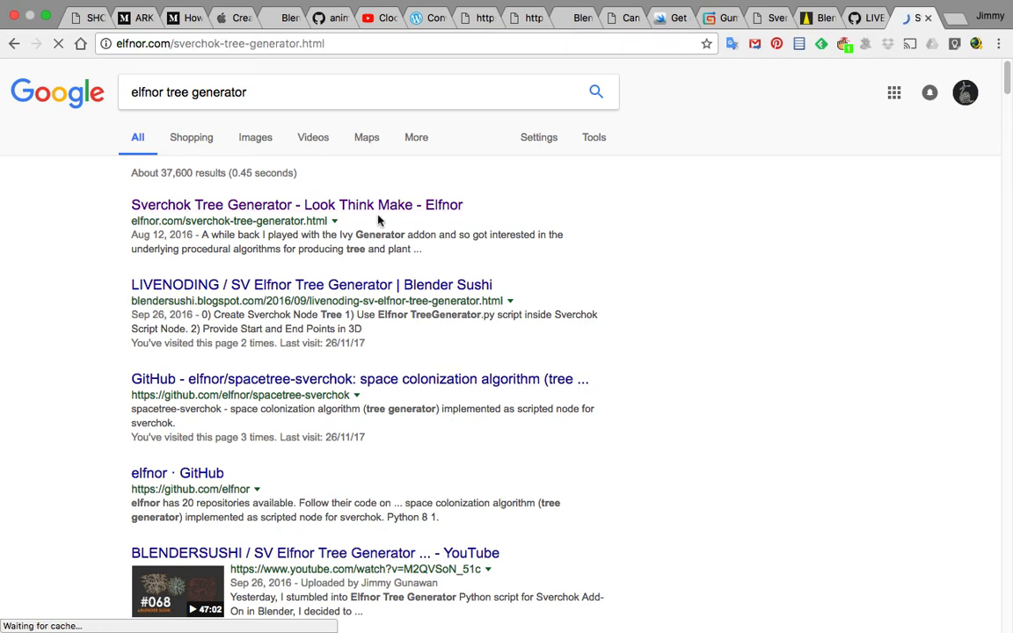
- Read through the Sverchok Tree Generator article, examining the algorithm description, node diagrams, example renders and comments
{"action": "scroll", "coordinate": [373, 173], "scroll_direction": "down", "scroll_amount": 1}
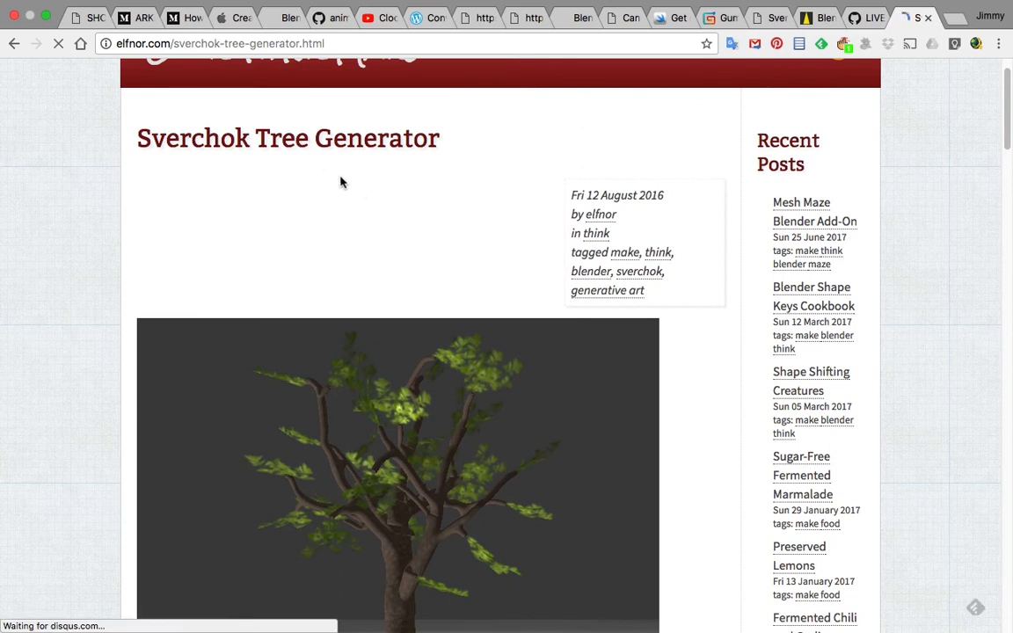
{"action": "scroll", "coordinate": [453, 306], "scroll_direction": "down", "scroll_amount": 5}
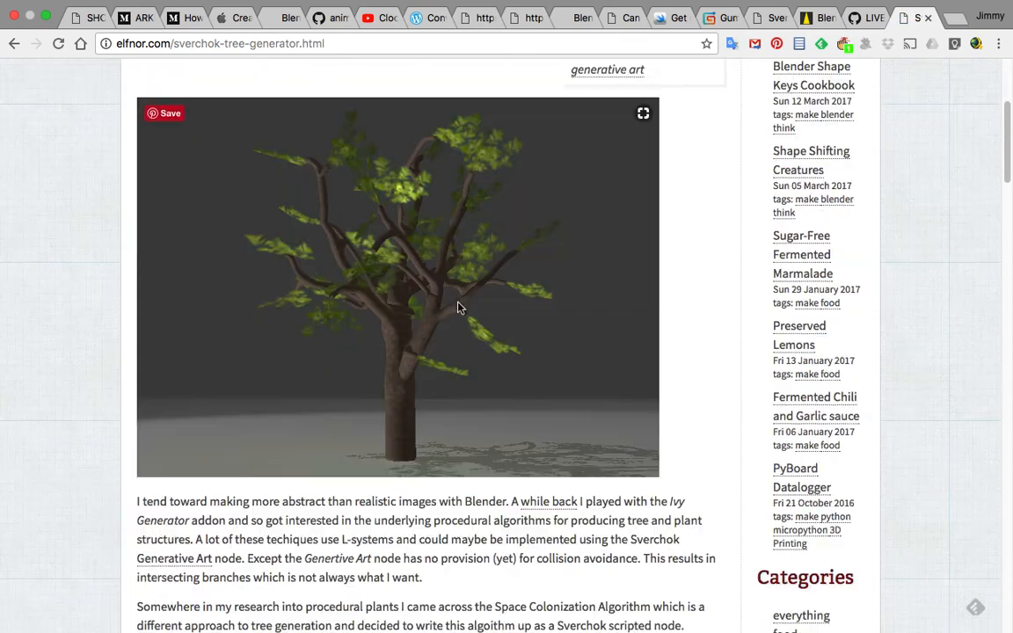
{"action": "scroll", "coordinate": [464, 316], "scroll_direction": "down", "scroll_amount": 4}
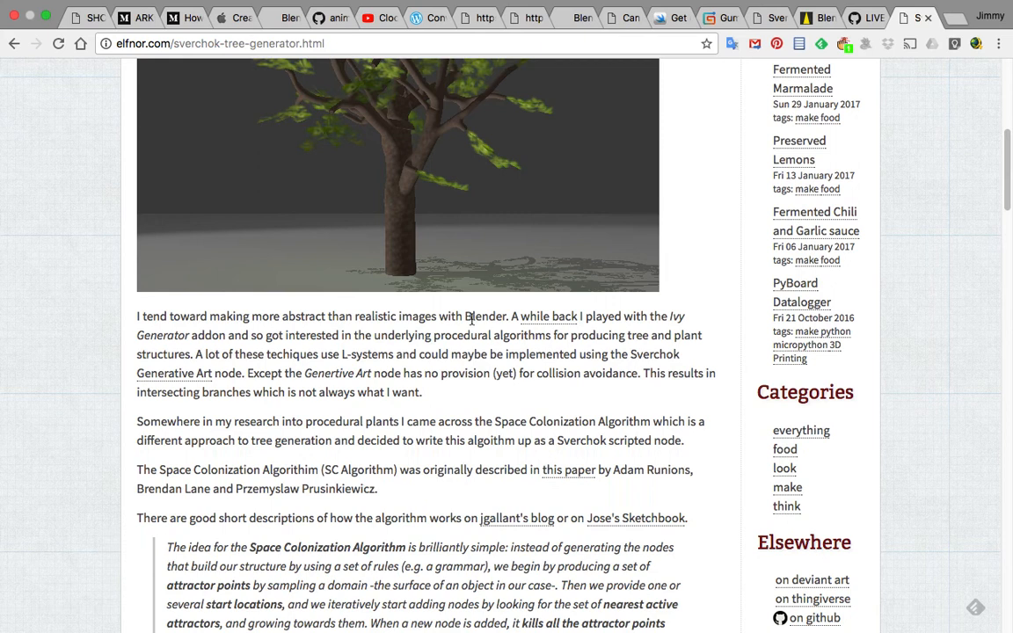
{"action": "scroll", "coordinate": [478, 323], "scroll_direction": "down", "scroll_amount": 7}
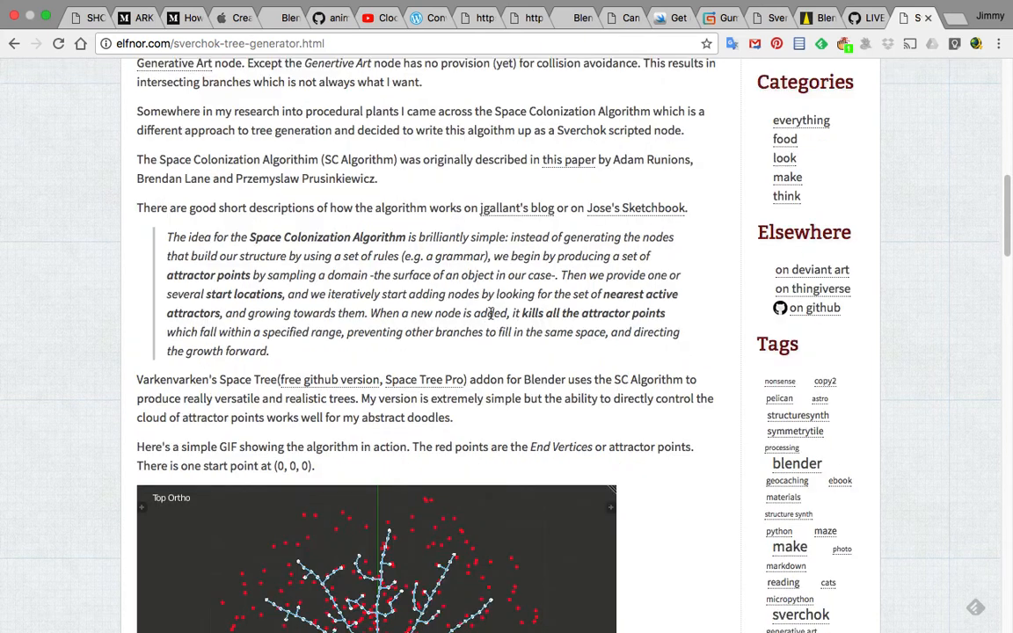
{"action": "scroll", "coordinate": [443, 341], "scroll_direction": "down", "scroll_amount": 4}
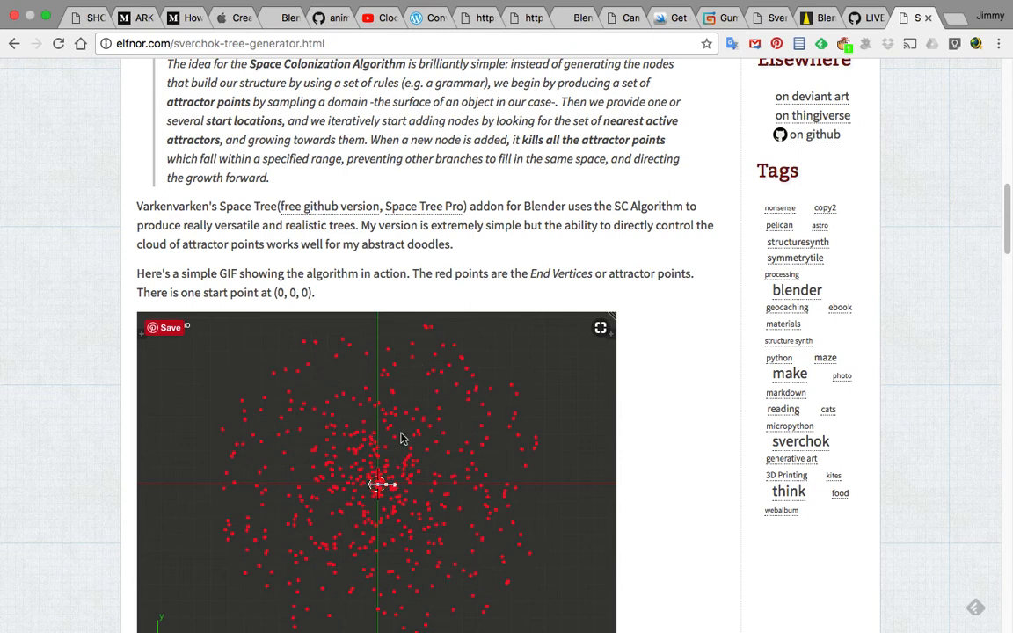
{"action": "scroll", "coordinate": [424, 399], "scroll_direction": "down", "scroll_amount": 2}
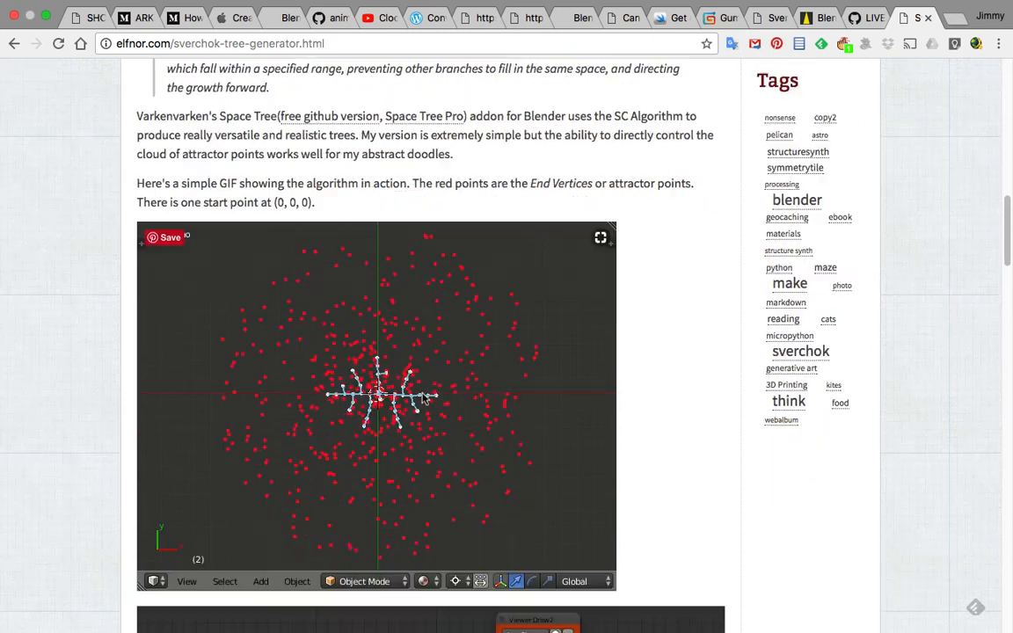
{"action": "scroll", "coordinate": [424, 398], "scroll_direction": "down", "scroll_amount": 12}
{"action": "scroll", "coordinate": [425, 400], "scroll_direction": "up", "scroll_amount": 4}
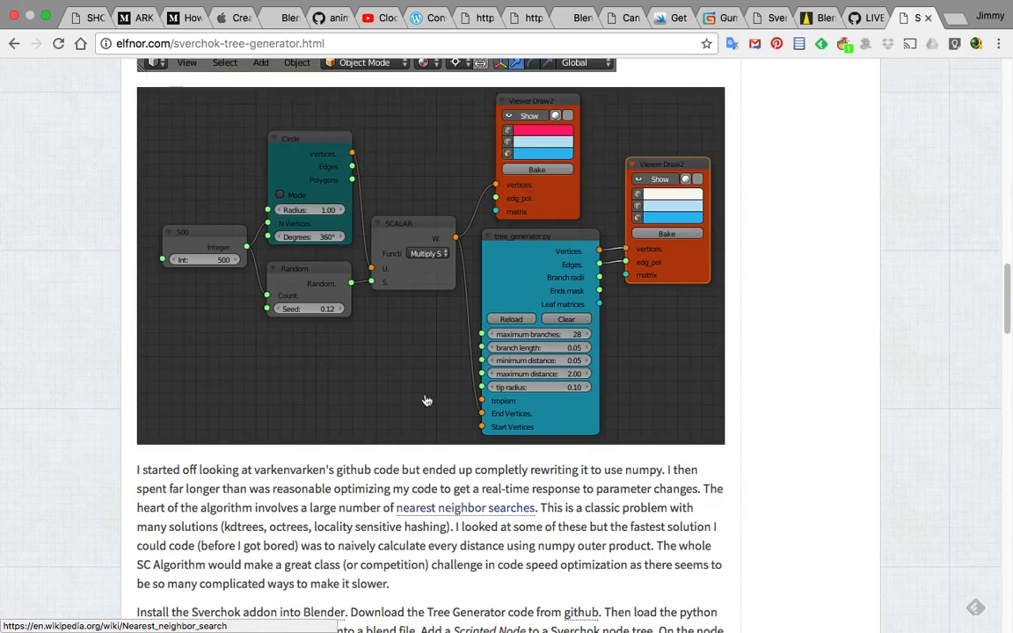
{"action": "scroll", "coordinate": [414, 355], "scroll_direction": "down", "scroll_amount": 20}
{"action": "scroll", "coordinate": [431, 397], "scroll_direction": "down", "scroll_amount": 7}
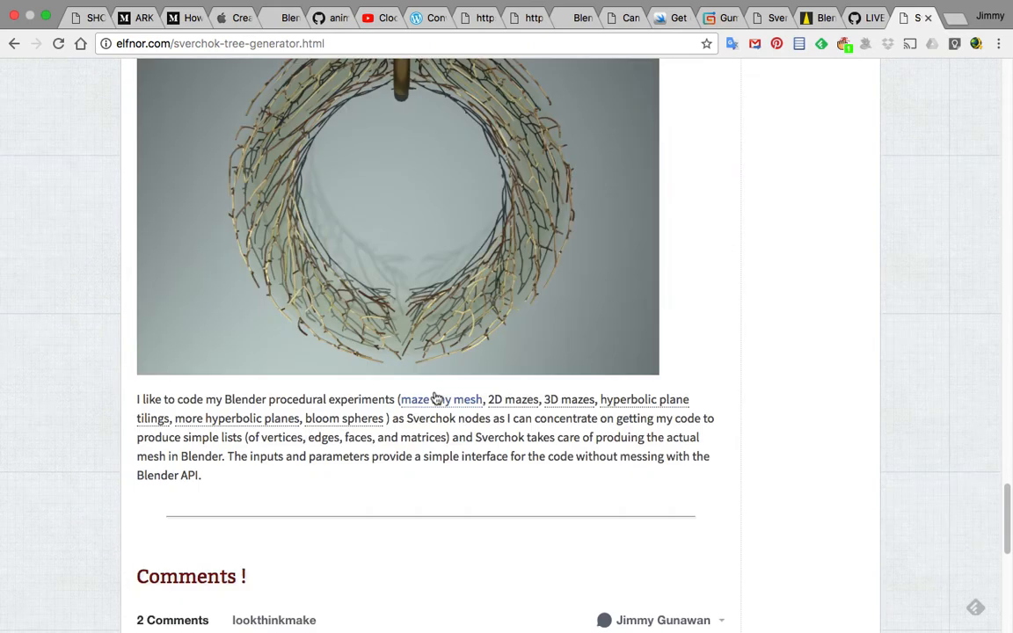
{"action": "scroll", "coordinate": [435, 397], "scroll_direction": "down", "scroll_amount": 8}
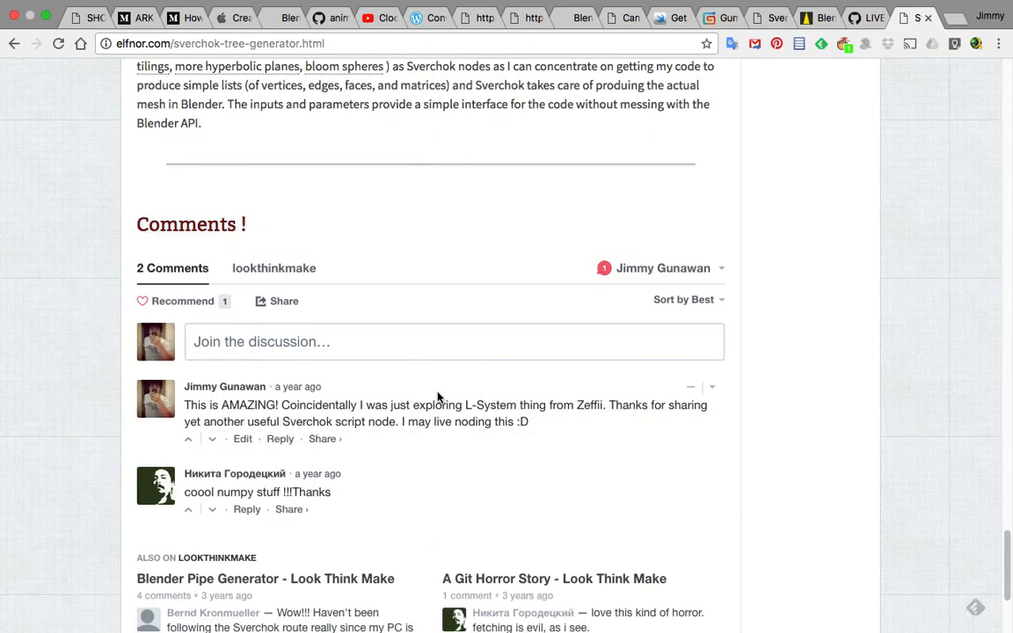
{"action": "scroll", "coordinate": [444, 299], "scroll_direction": "down", "scroll_amount": 5}
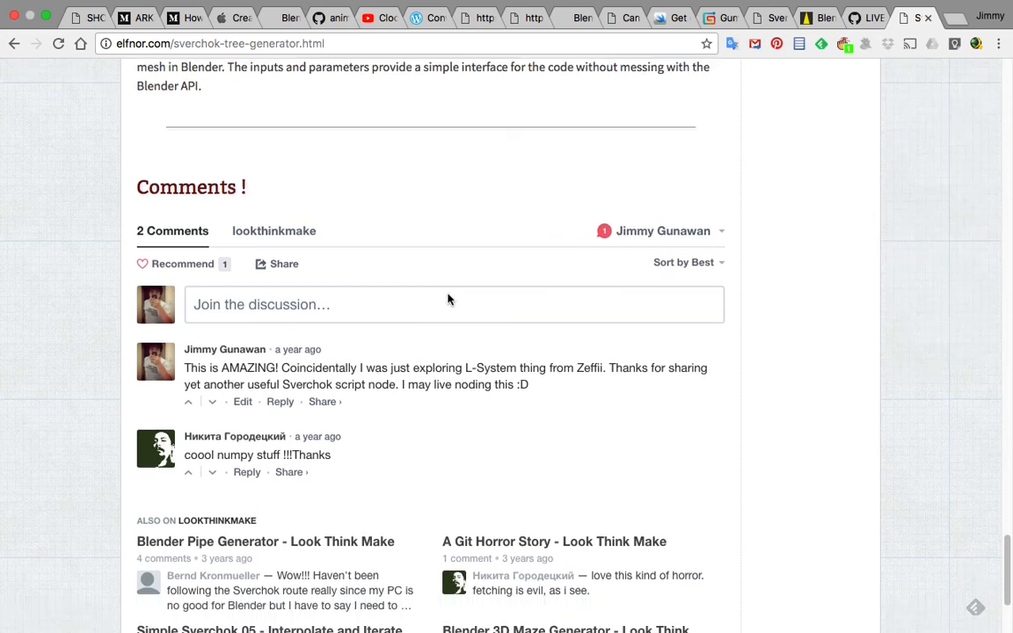
- Find the article's GitHub link for the Tree Generator code, open the spacetree-sverchok repository and show its clone or download options
{"action": "scroll", "coordinate": [496, 302], "scroll_direction": "up", "scroll_amount": 20}
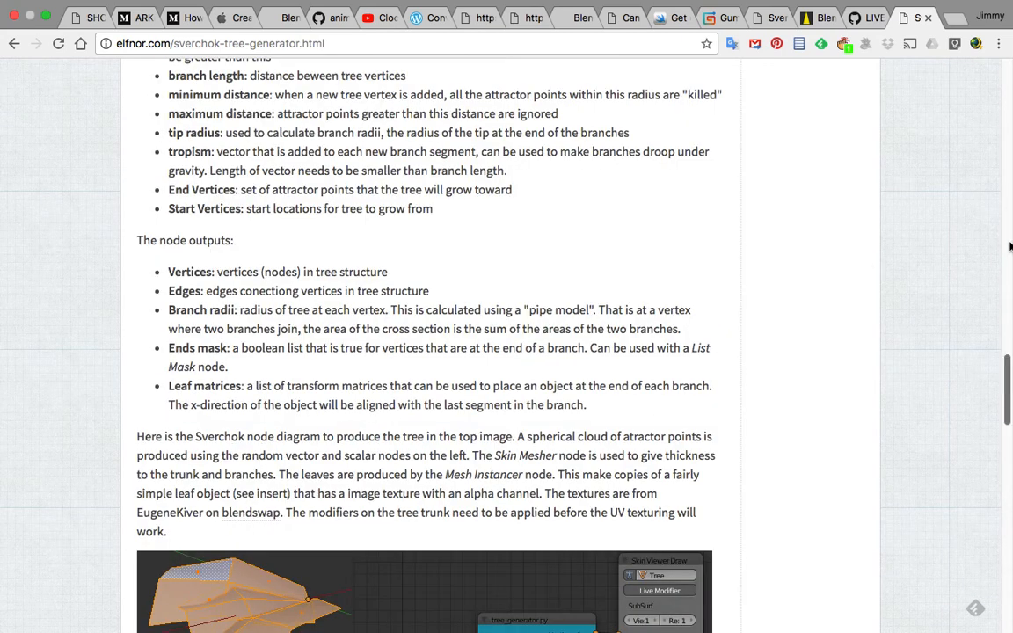
{"action": "scroll", "coordinate": [861, 266], "scroll_direction": "down", "scroll_amount": 7}
{"action": "scroll", "coordinate": [861, 265], "scroll_direction": "down", "scroll_amount": 8}
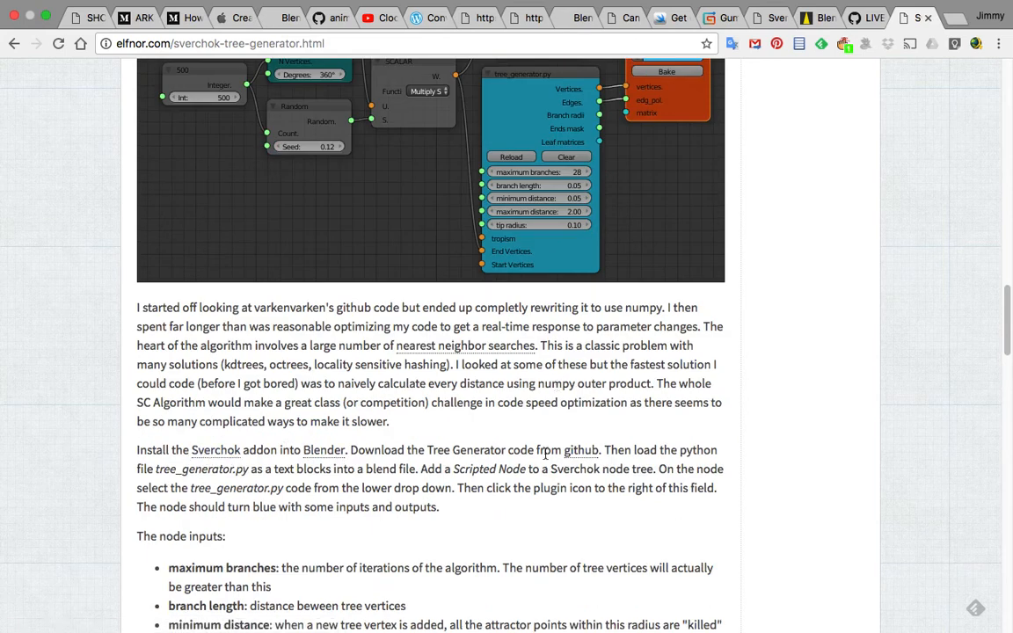
{"action": "left_click", "coordinate": [577, 456]}
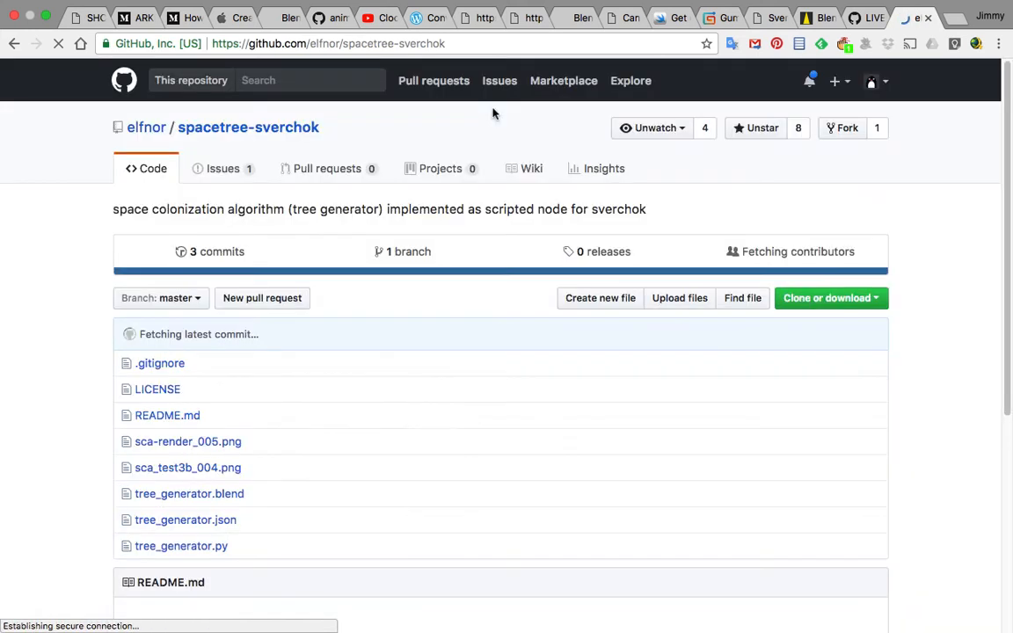
{"action": "left_click", "coordinate": [827, 298]}
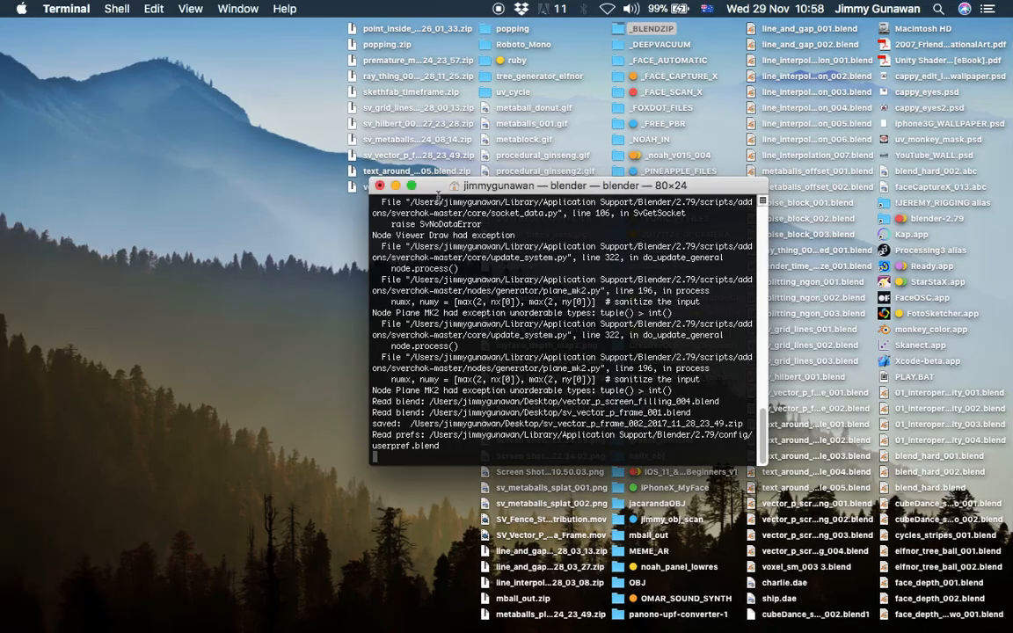
- Switch to the desktop, minimize the Terminal window and open the tree_generator_elfnor folder
{"action": "left_click", "coordinate": [396, 188]}
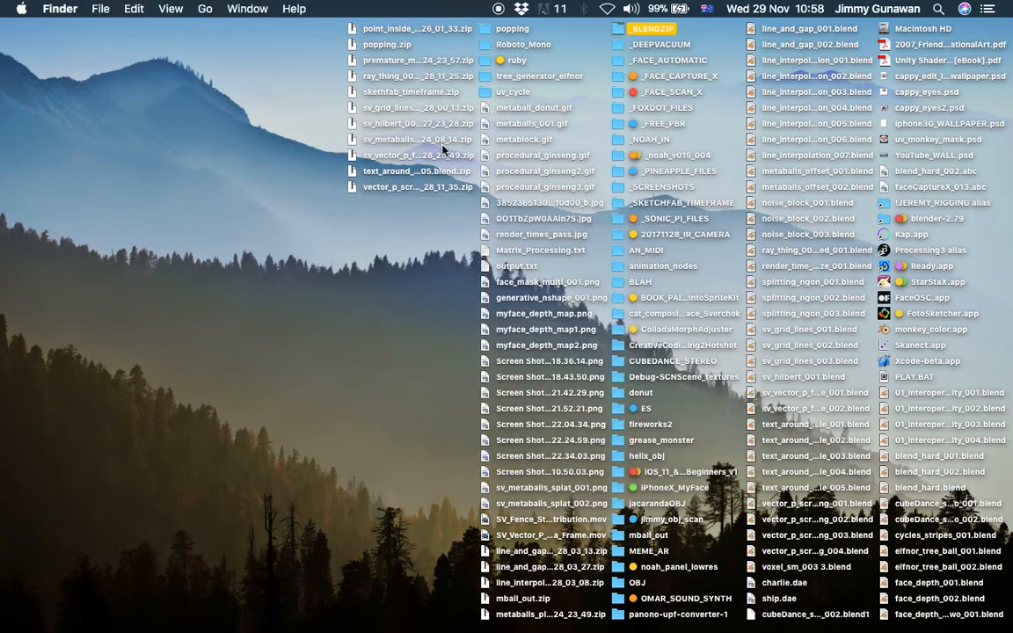
{"action": "key", "text": "e"}
{"action": "left_click", "coordinate": [613, 255]}
{"action": "left_click", "coordinate": [668, 204]}
{"action": "key", "text": "e"}
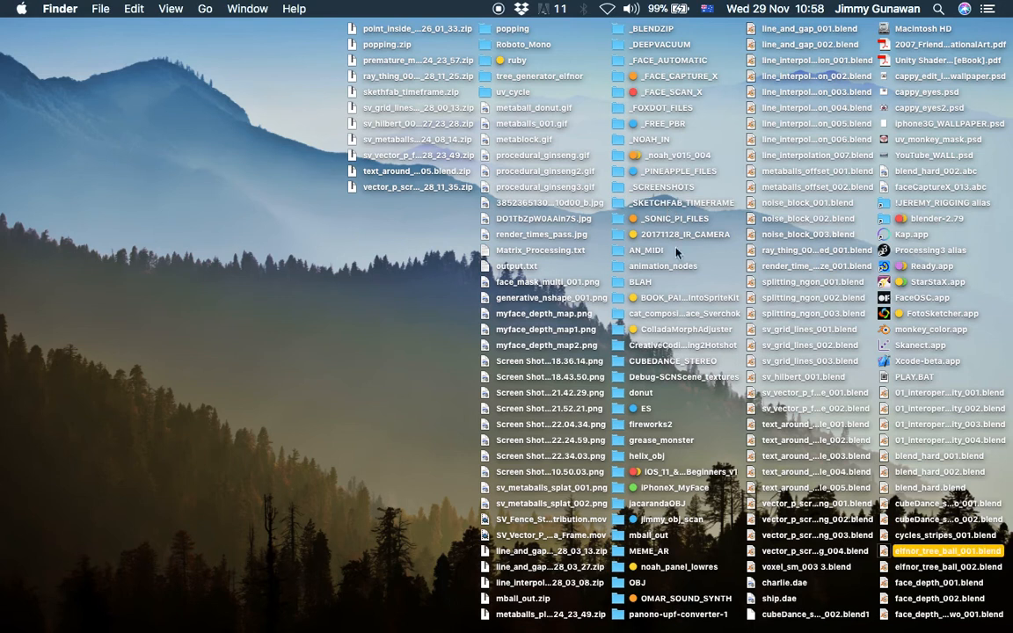
{"action": "left_click", "coordinate": [661, 456]}
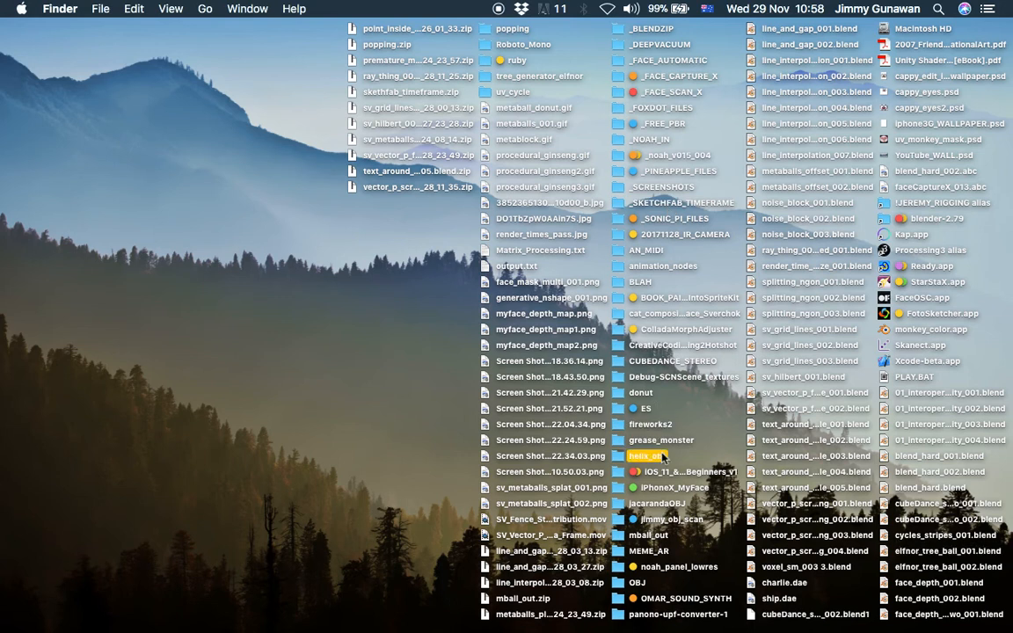
{"action": "left_click", "coordinate": [537, 77]}
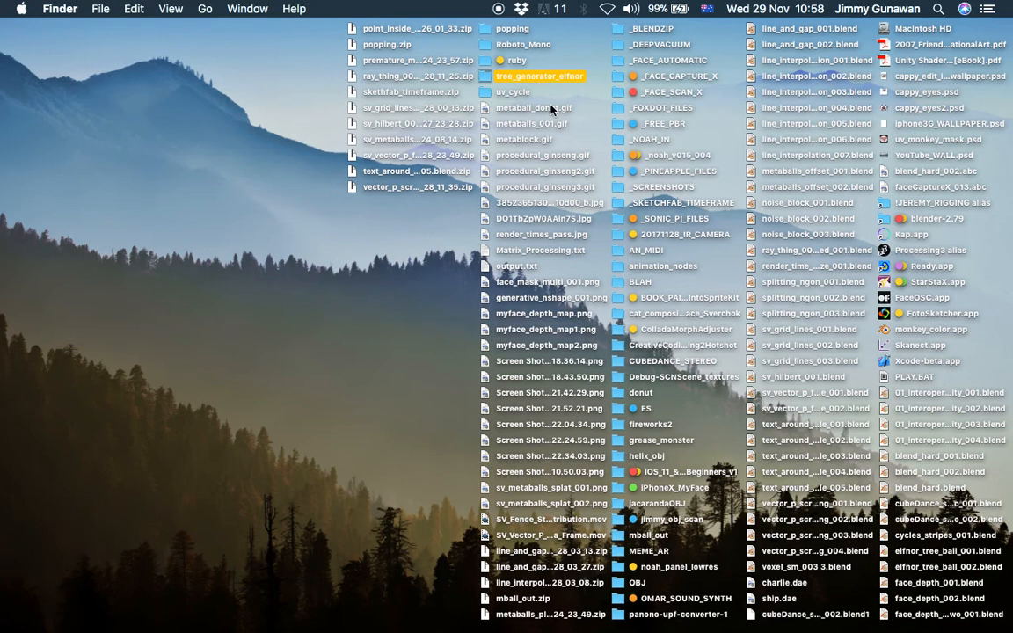
{"action": "double_click", "coordinate": [512, 78]}
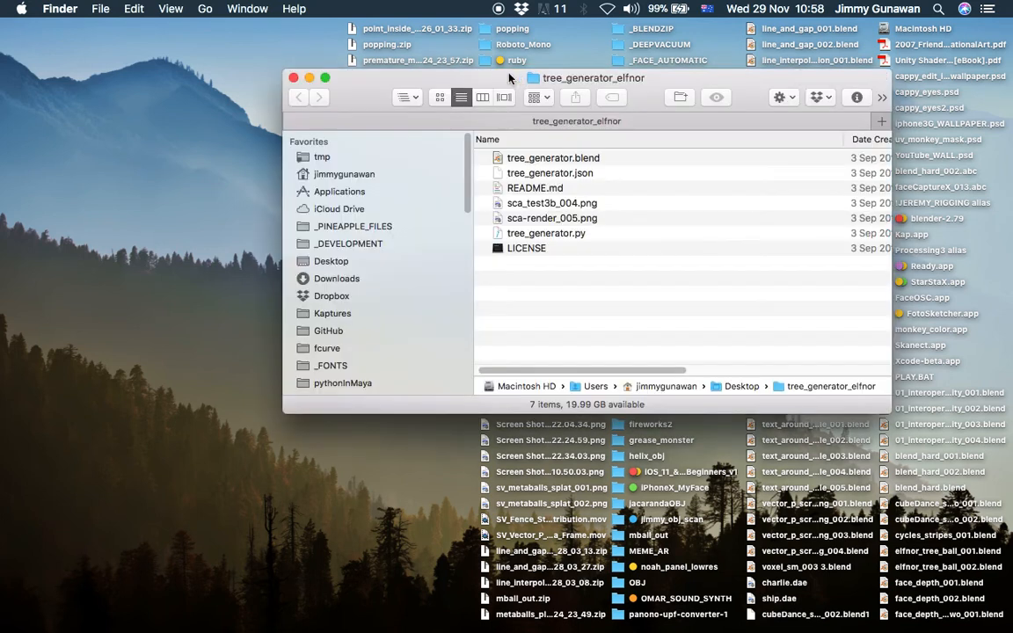
- Preview the code of tree_generator.py in the tree_generator_elfnor folder, and close the preview
{"action": "left_click_drag", "start_coordinate": [508, 79], "coordinate": [420, 94]}
{"action": "left_click", "coordinate": [454, 255]}
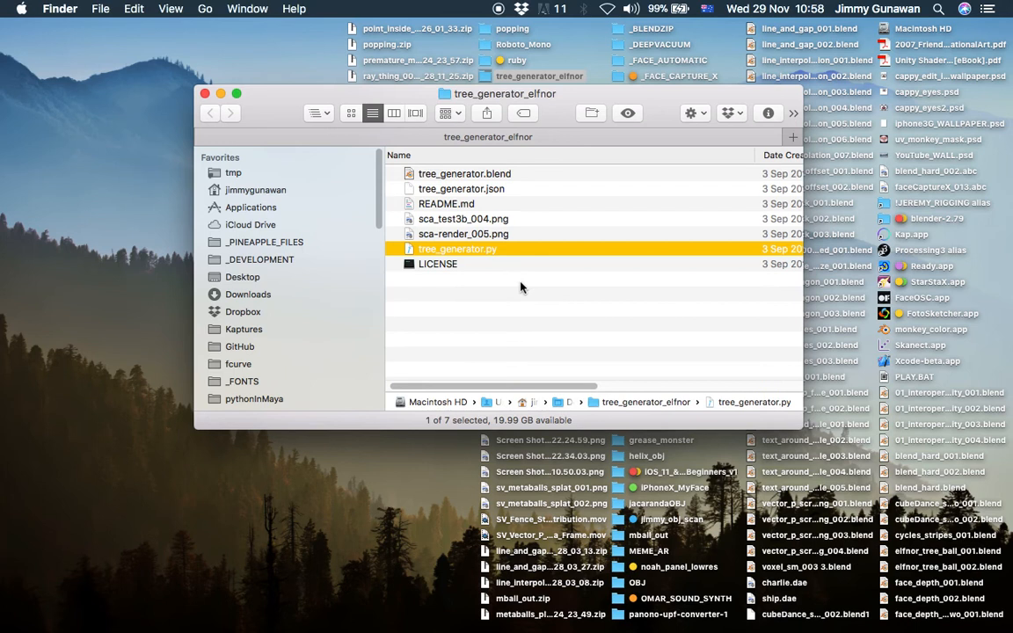
{"action": "key", "text": "space"}
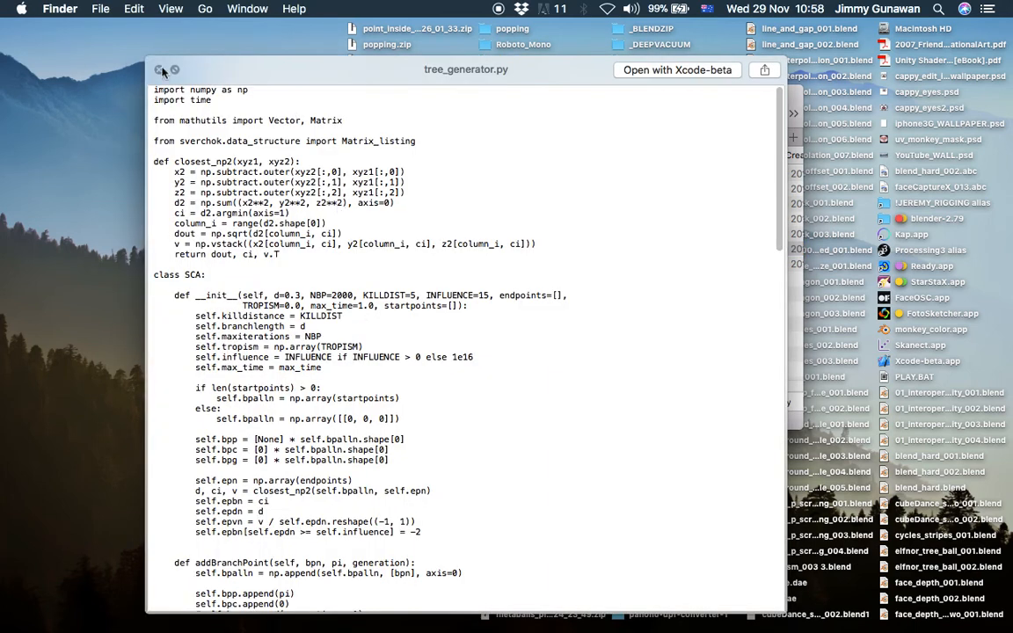
{"action": "left_click", "coordinate": [159, 69]}
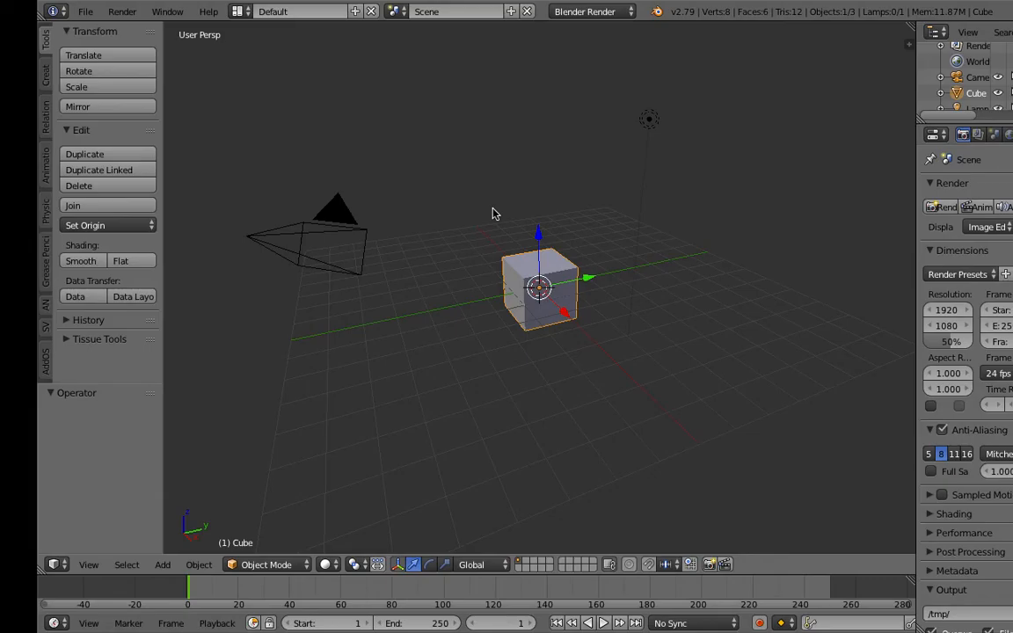
- Switch to Blender, change to the Compositing screen layout and delete all objects from the default scene
{"action": "left_click", "coordinate": [303, 11]}
{"action": "left_click", "coordinate": [263, 63]}
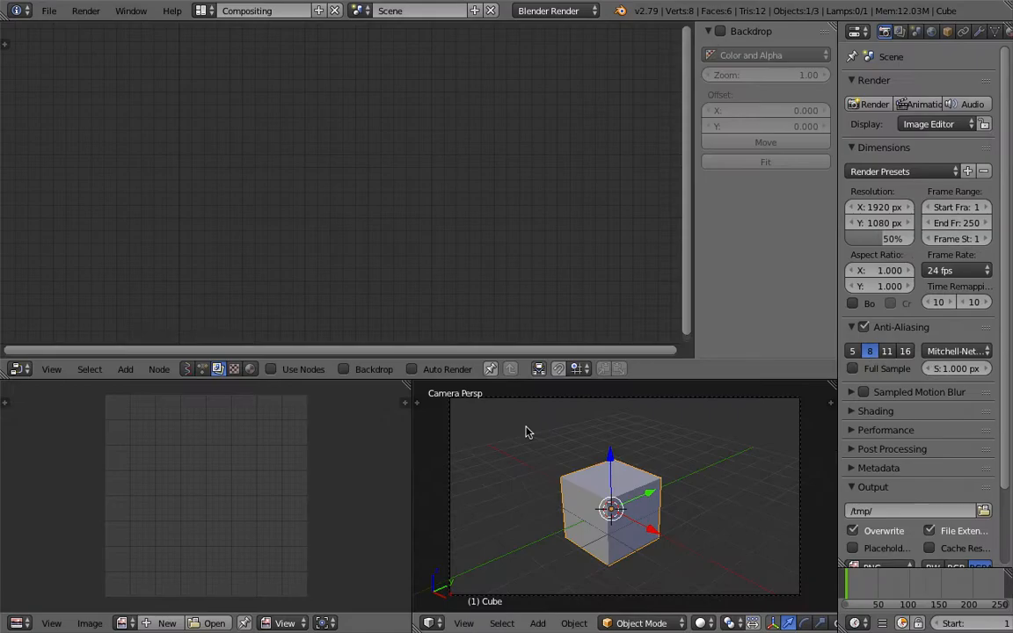
{"action": "middle_click_drag", "start_coordinate": [525, 432], "coordinate": [538, 434]}
{"action": "key", "text": "a"}
{"action": "key", "text": "a"}
{"action": "key", "text": "x"}
{"action": "key", "text": "Return"}
- Create a new Sverchok node tree, and change the image editor area to a Text Editor with a new text block
{"action": "left_click", "coordinate": [187, 369]}
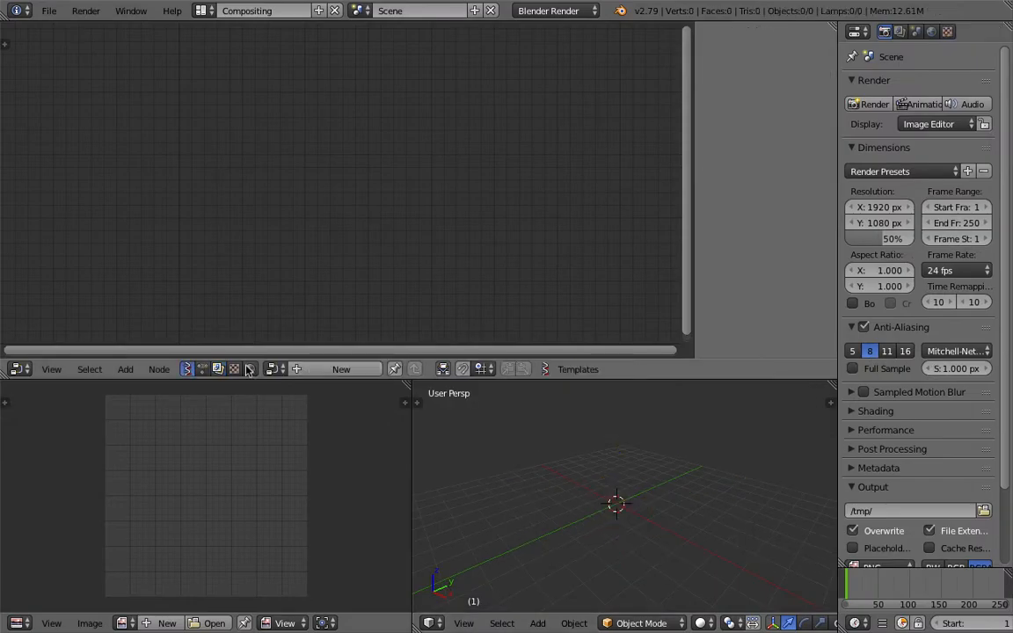
{"action": "left_click", "coordinate": [314, 371]}
{"action": "left_click", "coordinate": [17, 622]}
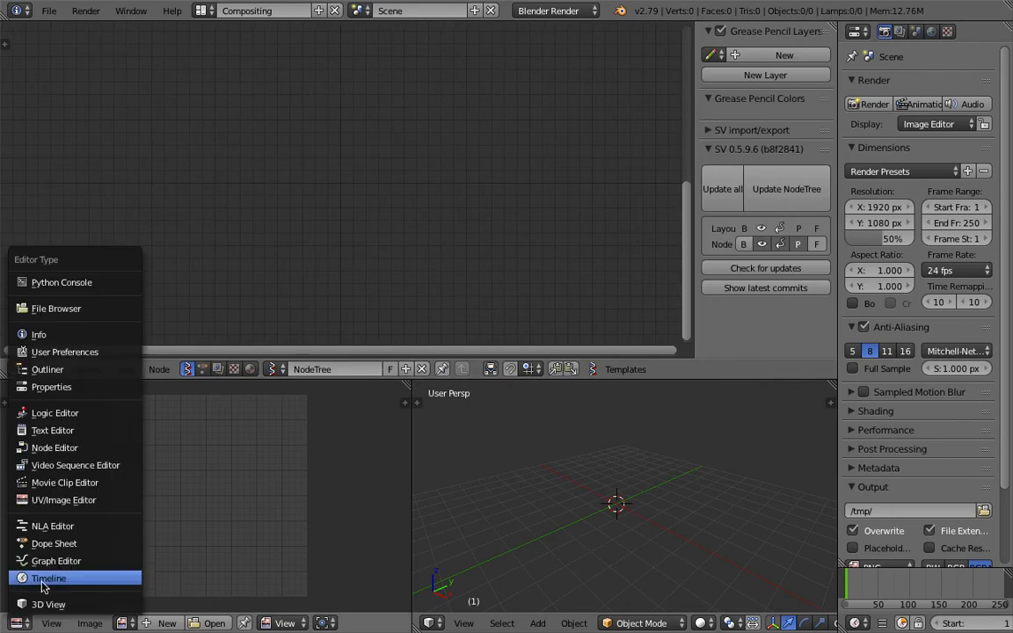
{"action": "left_click", "coordinate": [70, 437]}
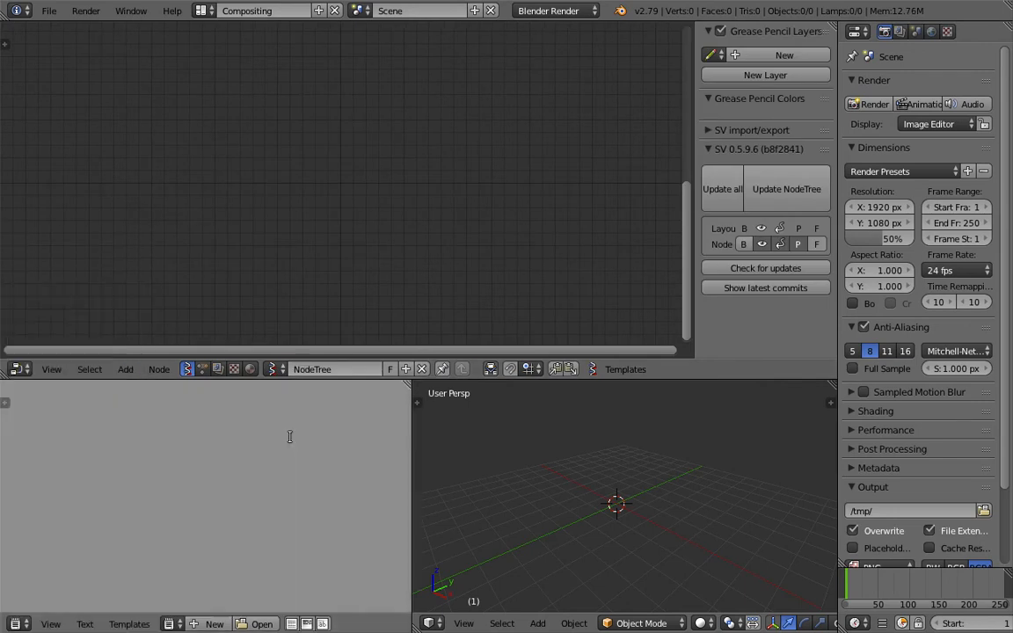
{"action": "left_click", "coordinate": [213, 623]}
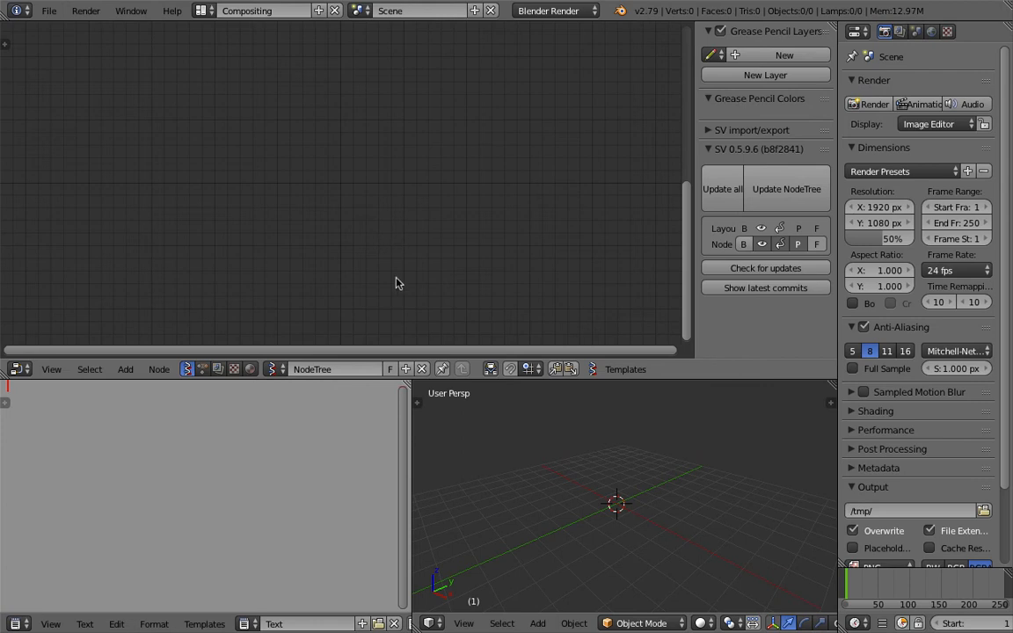
- Load tree_generator.py from the tree_generator_elfnor folder into Blender's Text Editor
{"action": "key", "text": "ctrl+Left"}
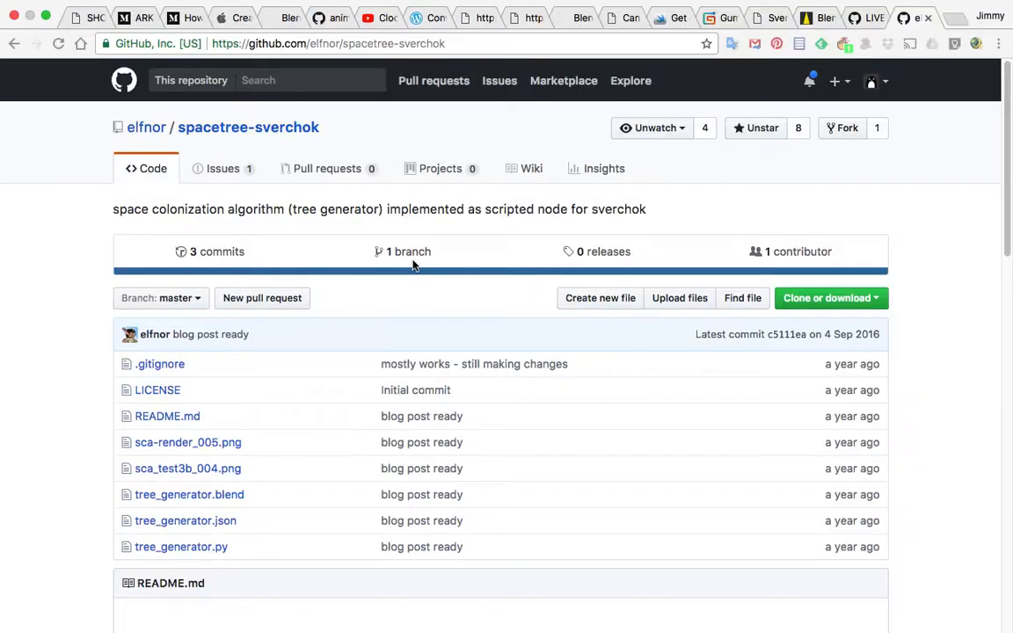
{"action": "key", "text": "ctrl+Left"}
{"action": "left_click_drag", "start_coordinate": [446, 254], "coordinate": [220, 439]}
{"action": "key", "text": "ctrl+Right"}
{"action": "key", "text": "ctrl+Right"}
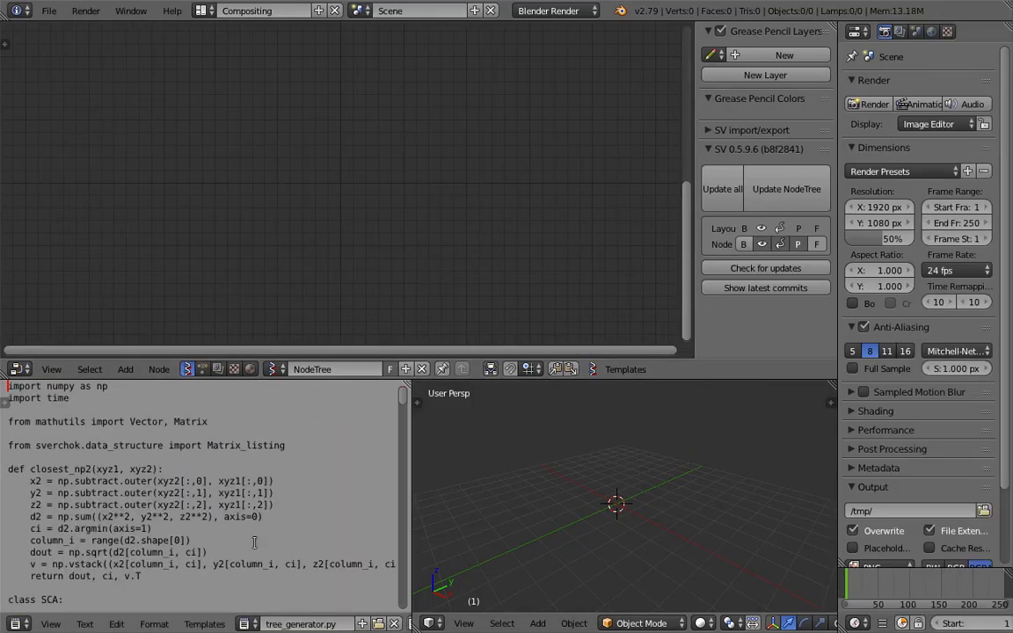
- Turn on line numbers and syntax highlighting for the tree_generator.py script
{"action": "scroll", "coordinate": [349, 626], "scroll_direction": "down", "scroll_amount": 3}
{"action": "left_click", "coordinate": [368, 623]}
{"action": "left_click", "coordinate": [398, 623]}
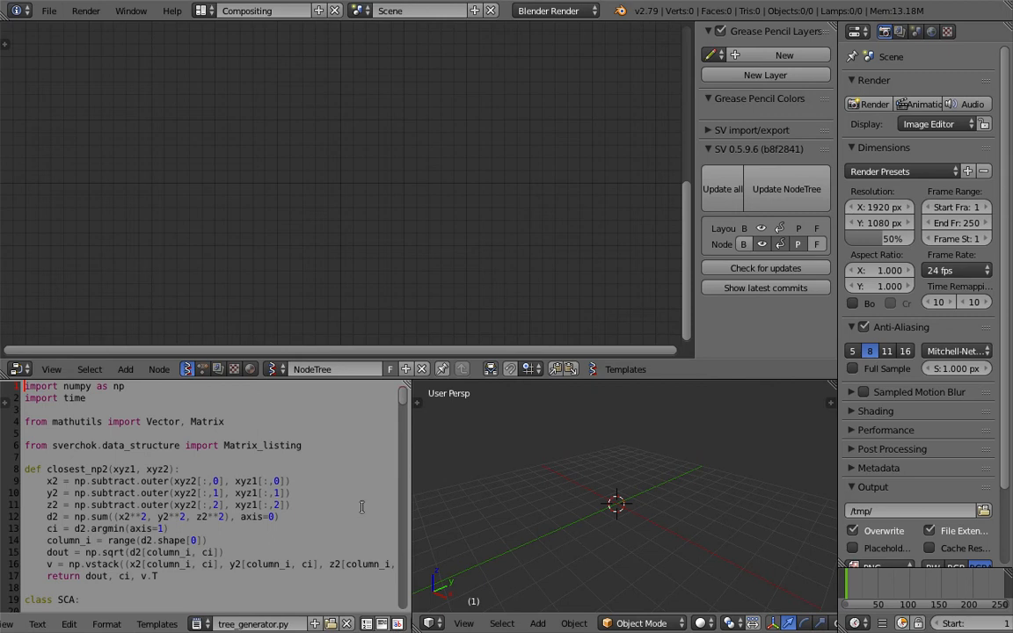
- Add a Scripted Node (not Scripted Node Lite) to the empty Sverchok node tree
{"action": "key", "text": "space"}
{"action": "type", "text": "scrip"}
{"action": "key", "text": "Down"}
{"action": "key", "text": "Up"}
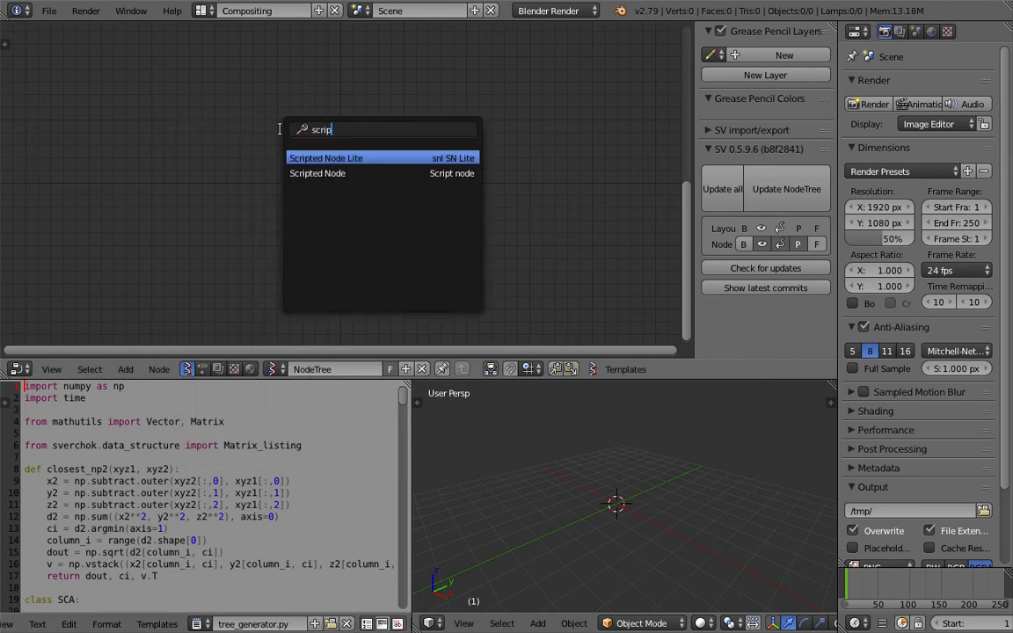
{"action": "key", "text": "Down"}
{"action": "key", "text": "Return"}
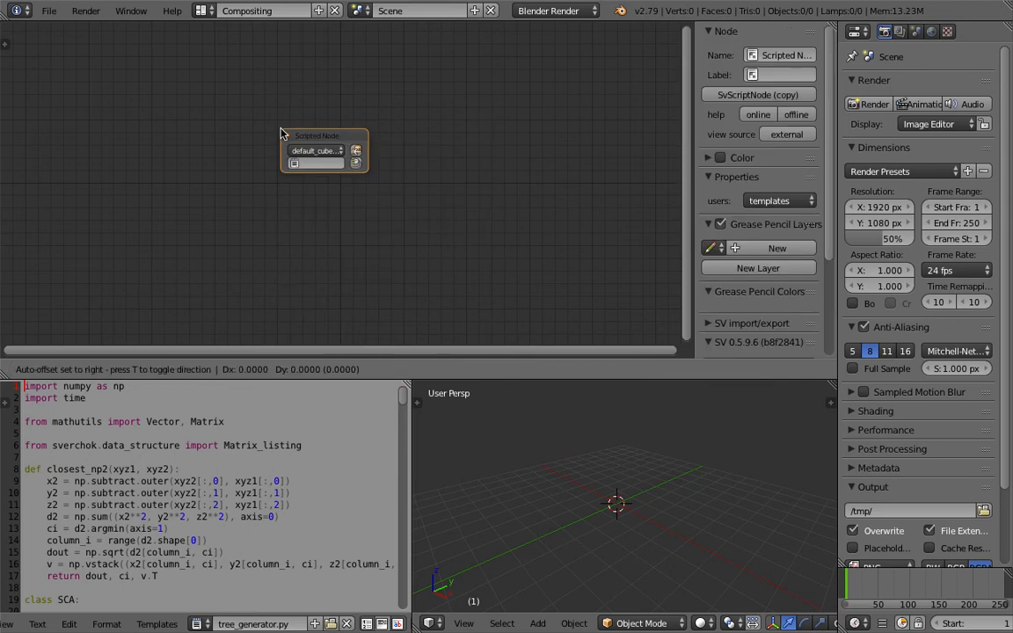
{"action": "left_click", "coordinate": [276, 157]}
- Choose tree_generator.py as the Scripted Node's text and load the script into the node
{"action": "left_click", "coordinate": [279, 184]}
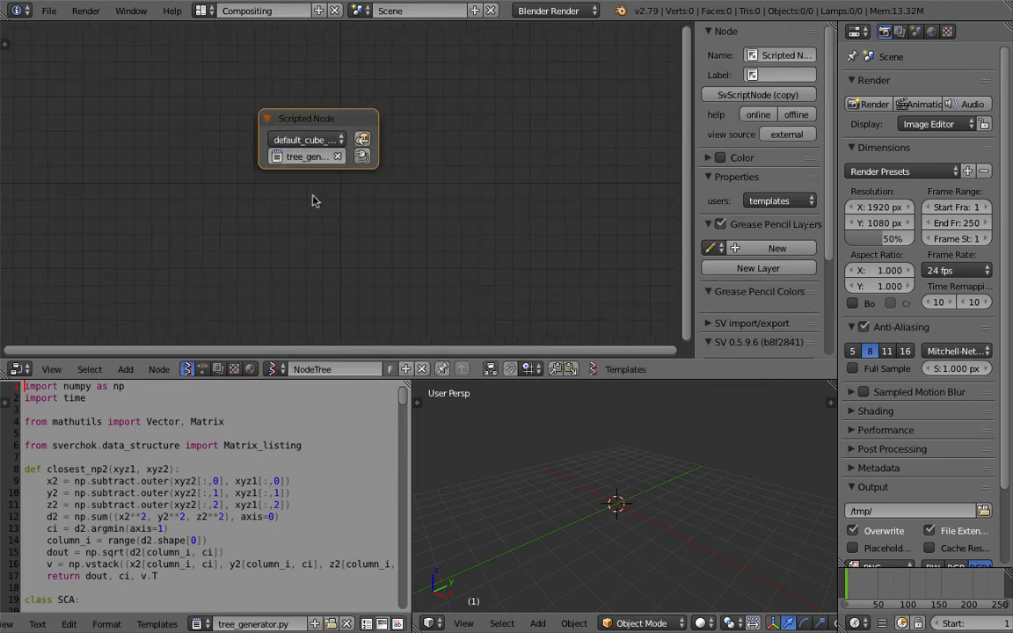
{"action": "left_click", "coordinate": [365, 152]}
{"action": "left_click_drag", "start_coordinate": [314, 164], "coordinate": [294, 131]}
{"action": "middle_click_drag", "start_coordinate": [294, 136], "coordinate": [413, 120]}
{"action": "scroll", "coordinate": [412, 124], "scroll_direction": "down", "scroll_amount": 1}
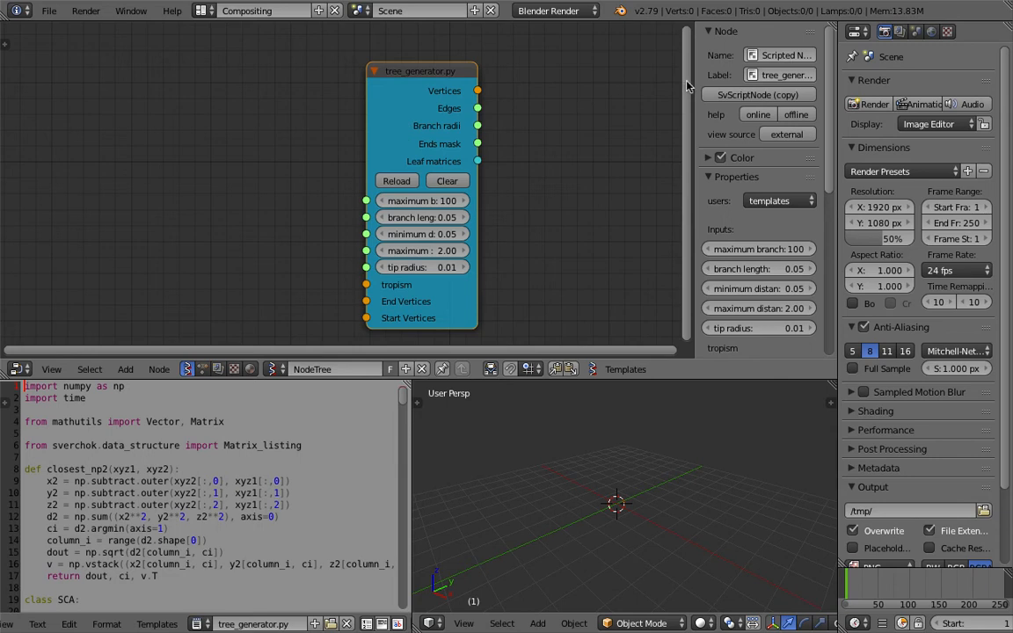
- Collapse the node editor's properties sidebar and add a Metaball node beside the tree_generator.py node
{"action": "left_click_drag", "start_coordinate": [693, 81], "coordinate": [826, 81]}
{"action": "key", "text": "shift+a"}
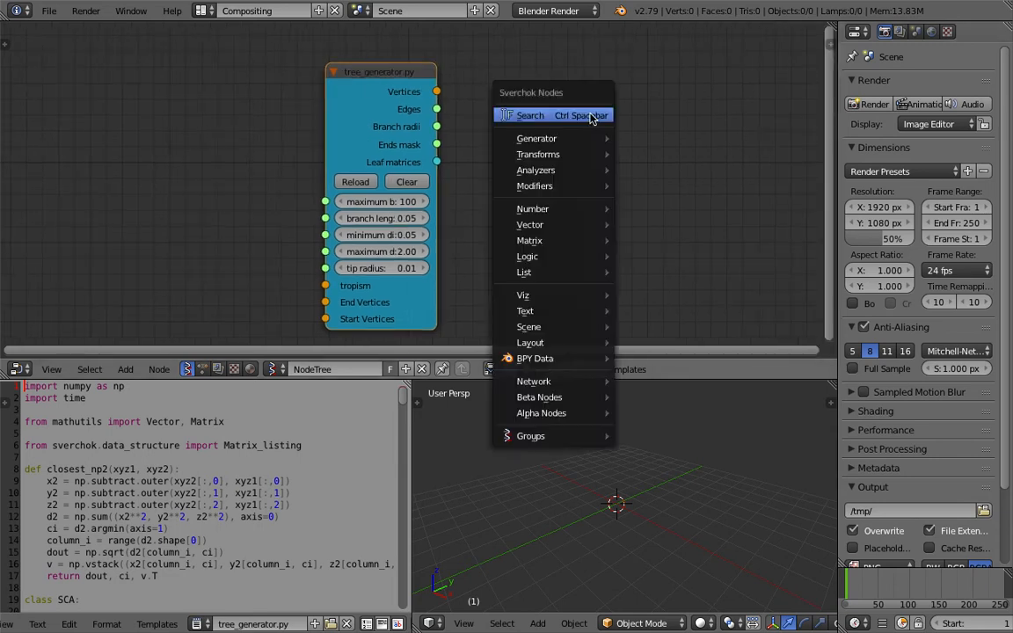
{"action": "left_click", "coordinate": [563, 109]}
{"action": "type", "text": "meta"}
{"action": "key", "text": "Return"}
{"action": "left_click", "coordinate": [559, 94]}
- Save the Blender file to the Desktop as sv_elfnor_metaballs_tree1.blend
{"action": "key", "text": "ctrl+s"}
{"action": "left_click", "coordinate": [296, 74]}
{"action": "type", "text": "sv_elfnor_me"}
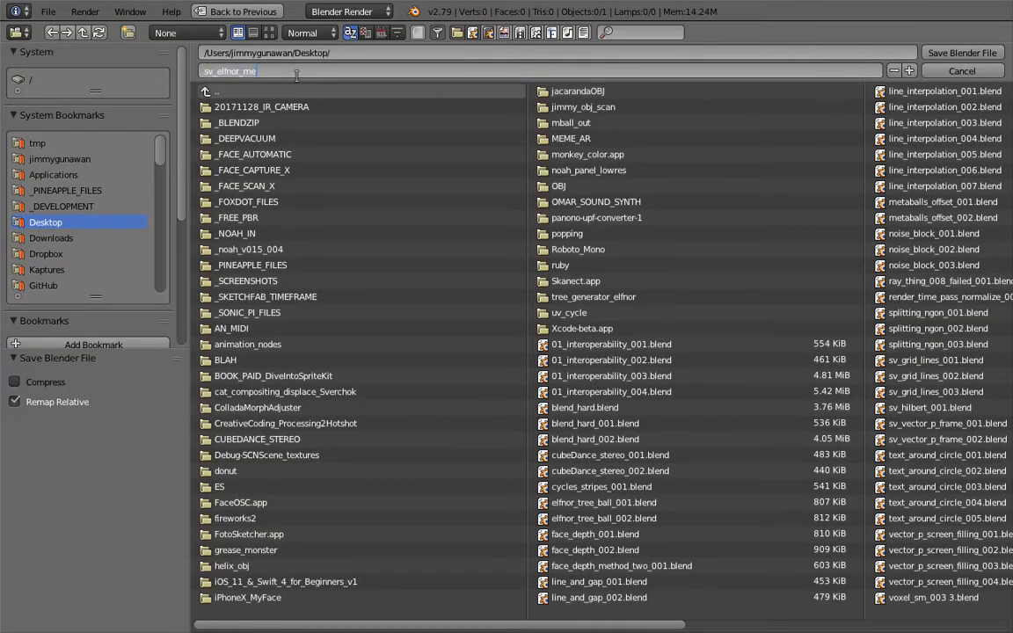
{"action": "key", "text": "Return"}
{"action": "left_click", "coordinate": [911, 70]}
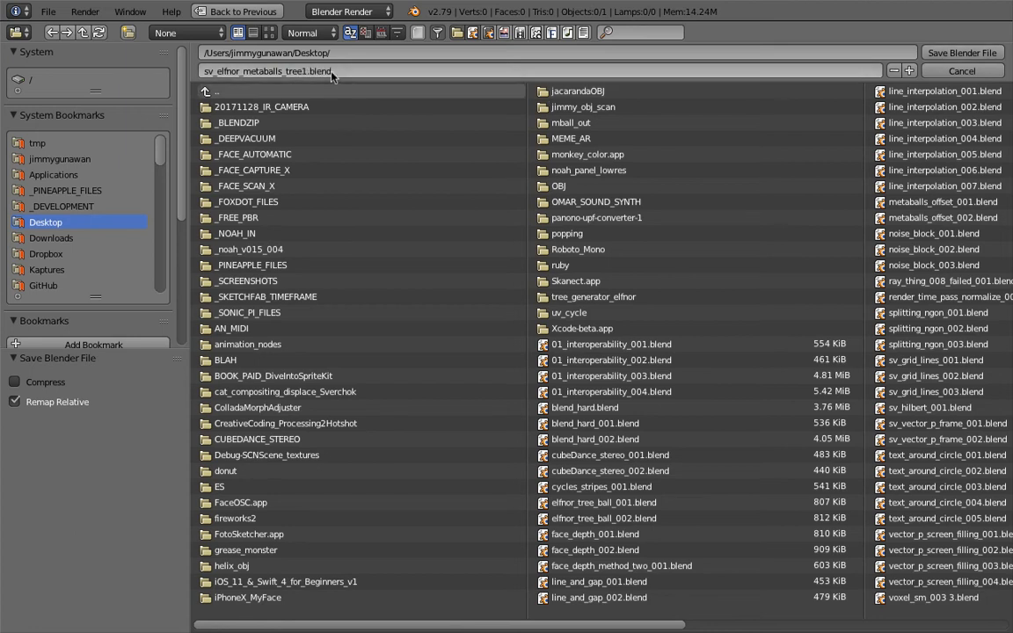
{"action": "left_click", "coordinate": [940, 54]}
- Widen the tree_generator.py node so its parameter labels are readable, and place the Metaball node closer to it
{"action": "scroll", "coordinate": [480, 212], "scroll_direction": "down", "scroll_amount": 1}
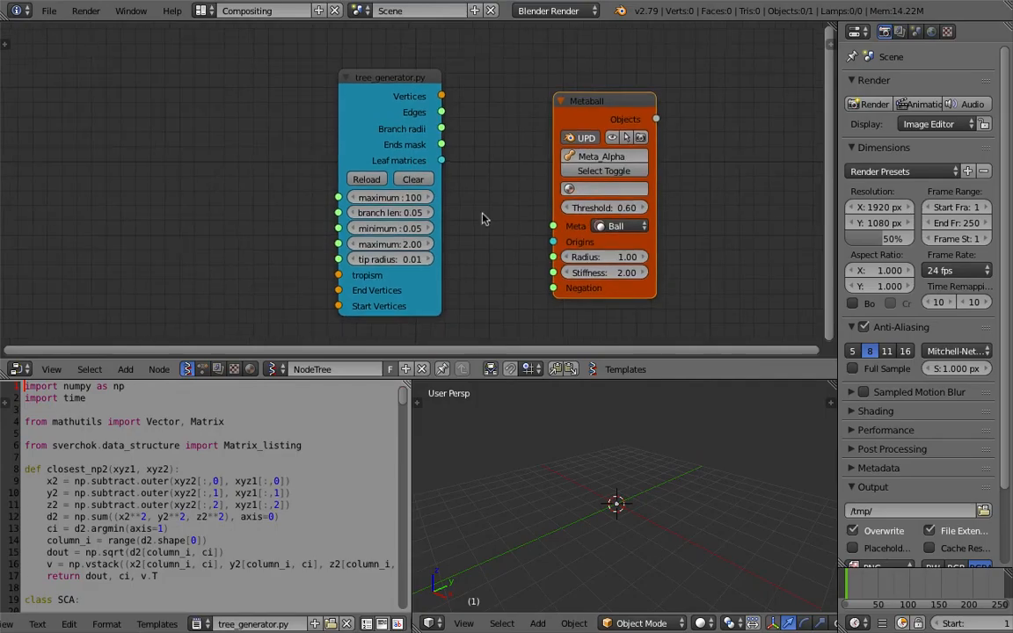
{"action": "middle_click_drag", "start_coordinate": [482, 213], "coordinate": [459, 216]}
{"action": "left_click_drag", "start_coordinate": [367, 125], "coordinate": [330, 123]}
{"action": "scroll", "coordinate": [556, 161], "scroll_direction": "up", "scroll_amount": 1}
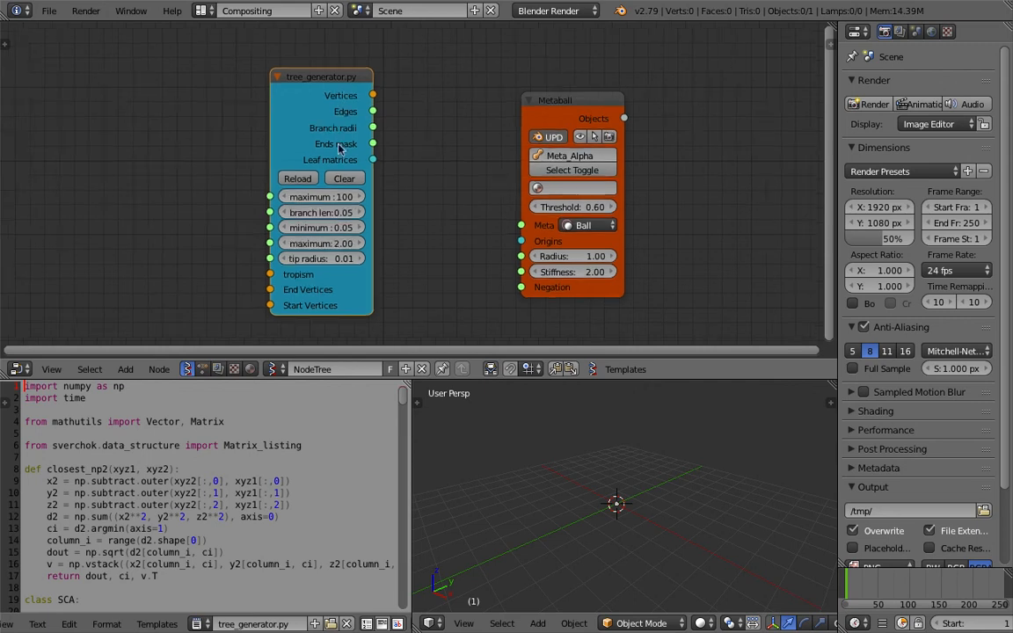
{"action": "left_click_drag", "start_coordinate": [254, 114], "coordinate": [224, 107]}
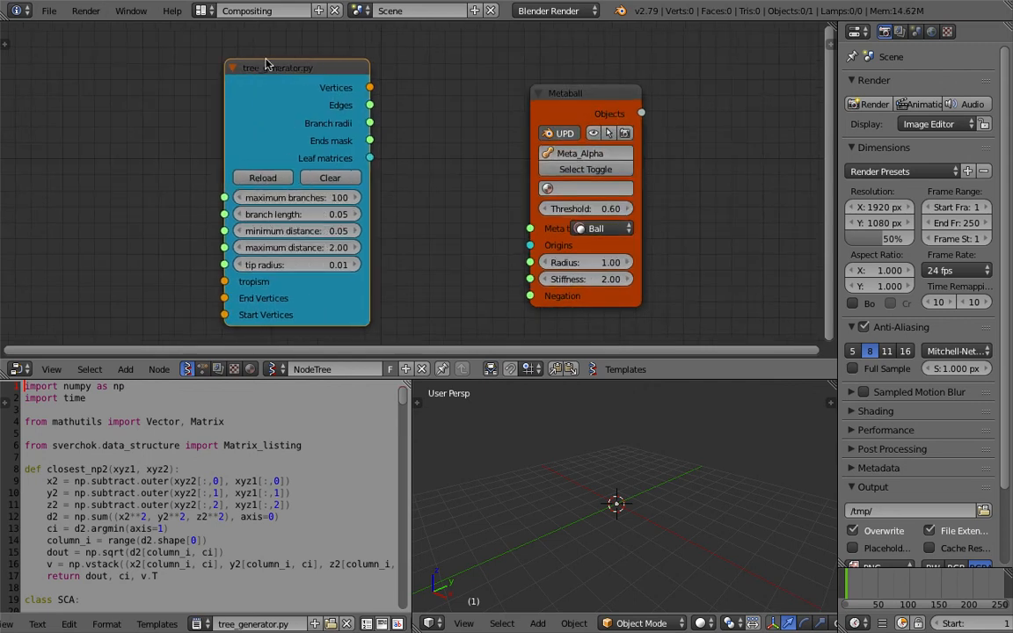
{"action": "scroll", "coordinate": [309, 125], "scroll_direction": "down", "scroll_amount": 1}
{"action": "scroll", "coordinate": [249, 117], "scroll_direction": "down", "scroll_amount": 1}
{"action": "middle_click_drag", "start_coordinate": [356, 122], "coordinate": [308, 125]}
{"action": "scroll", "coordinate": [307, 124], "scroll_direction": "up", "scroll_amount": 1}
{"action": "left_click_drag", "start_coordinate": [328, 111], "coordinate": [376, 114]}
{"action": "scroll", "coordinate": [294, 178], "scroll_direction": "down", "scroll_amount": 2}
{"action": "scroll", "coordinate": [294, 178], "scroll_direction": "up", "scroll_amount": 2}
{"action": "scroll", "coordinate": [412, 186], "scroll_direction": "down", "scroll_amount": 1}
{"action": "left_click_drag", "start_coordinate": [511, 128], "coordinate": [451, 138]}
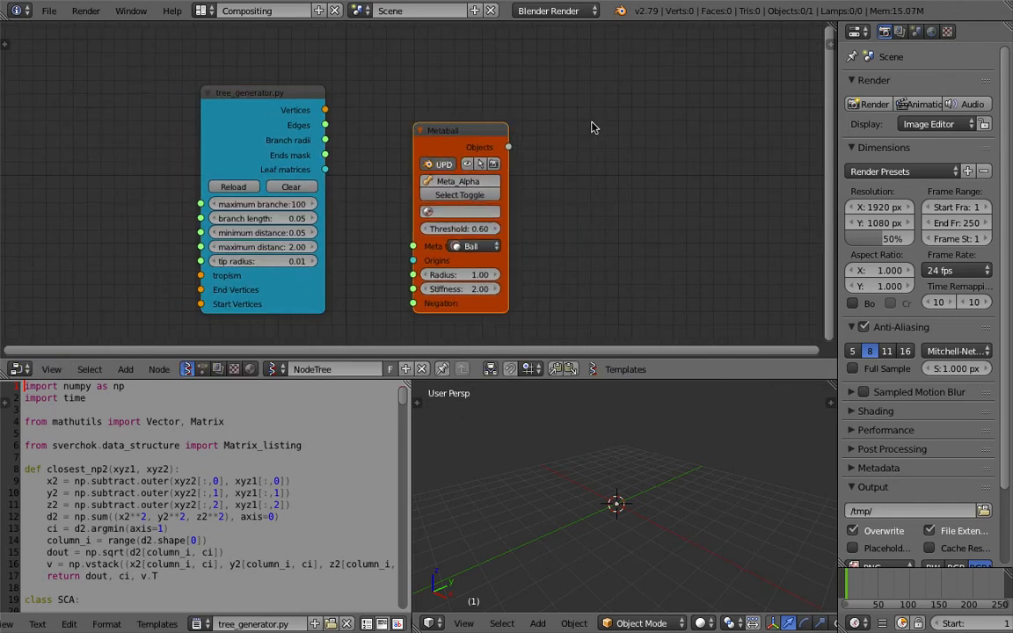
{"action": "key", "text": "shift+a"}
{"action": "left_click", "coordinate": [591, 122]}
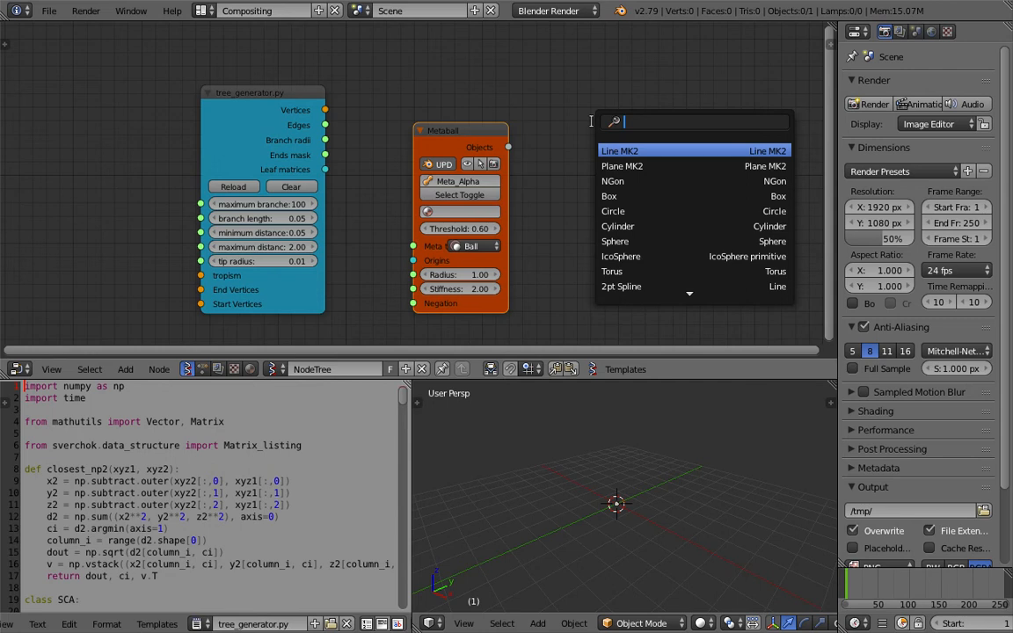
{"action": "type", "text": "vi"}
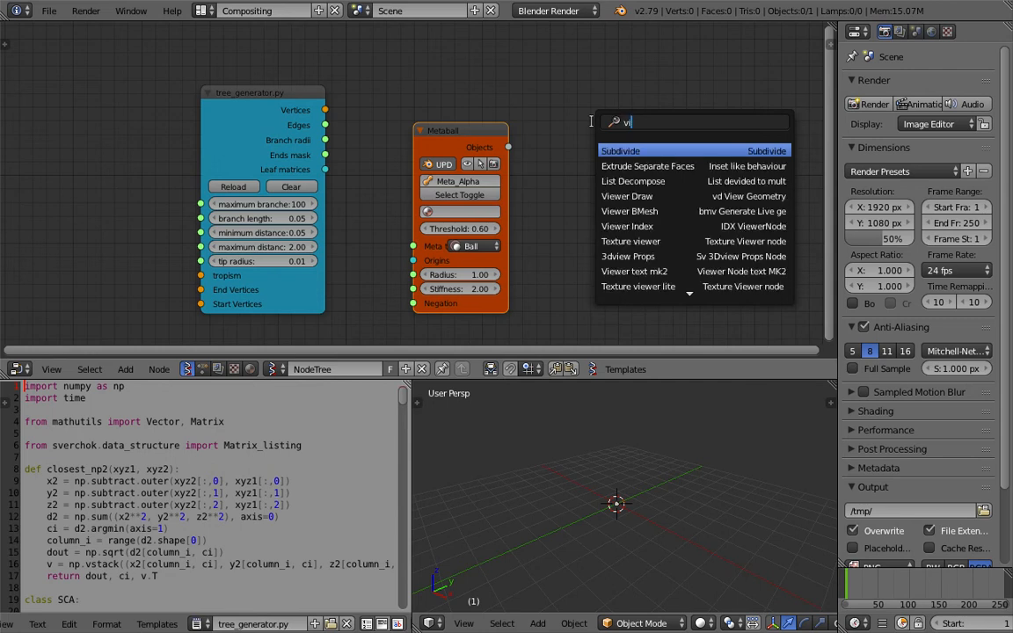
- Add a Viewer Draw node and connect the tree_generator.py Vertices output to its vertices input
{"action": "left_click_drag", "start_coordinate": [430, 128], "coordinate": [473, 213]}
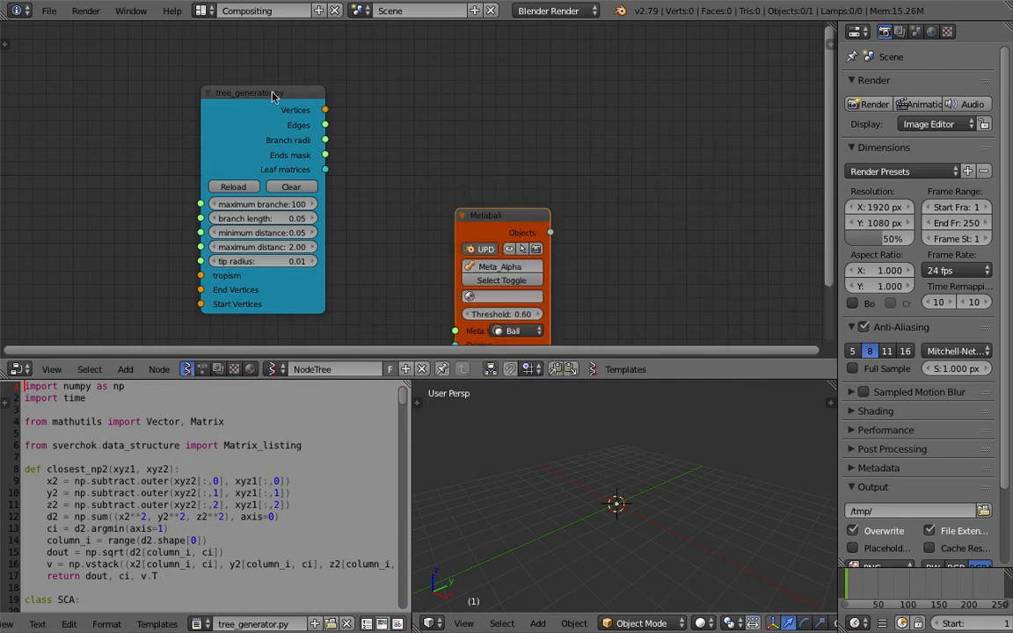
{"action": "right_click", "coordinate": [276, 94]}
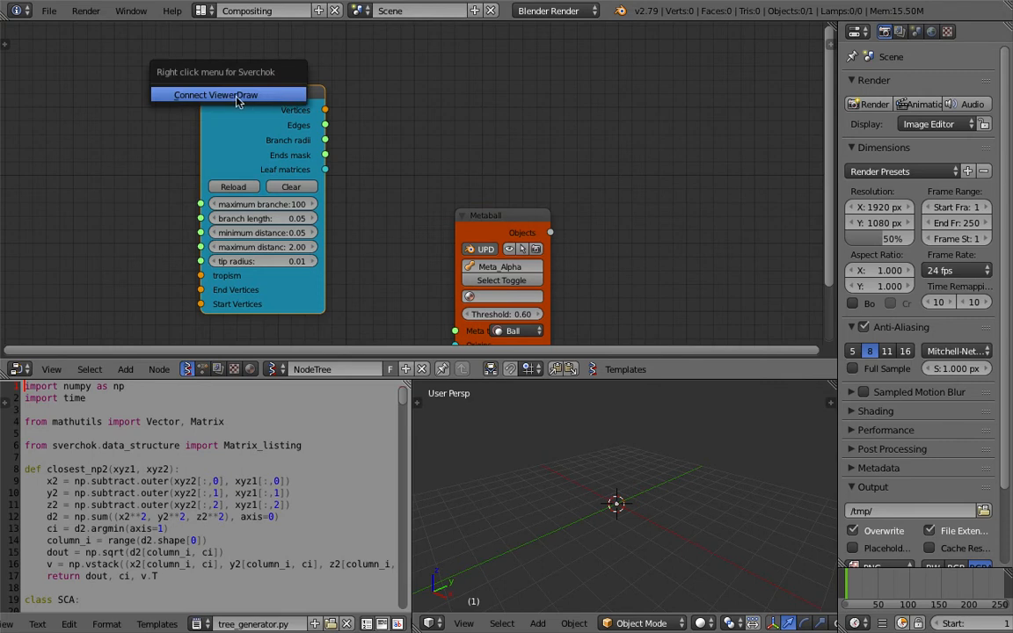
{"action": "scroll", "coordinate": [510, 216], "scroll_direction": "down", "scroll_amount": 1}
{"action": "middle_click_drag", "start_coordinate": [511, 216], "coordinate": [502, 159]}
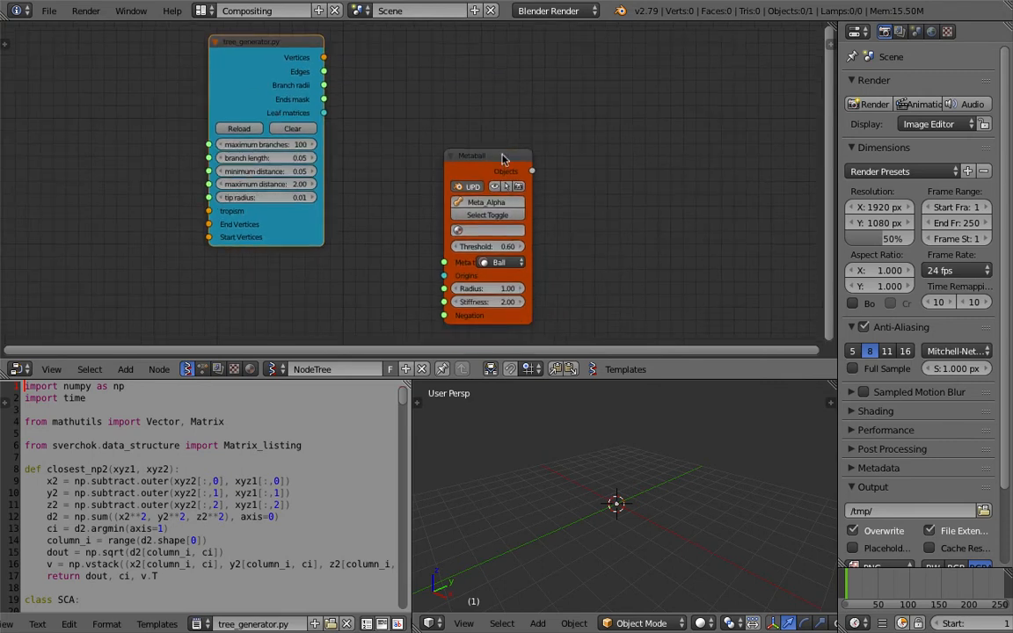
{"action": "key", "text": "alt+space"}
{"action": "type", "text": "viewer"}
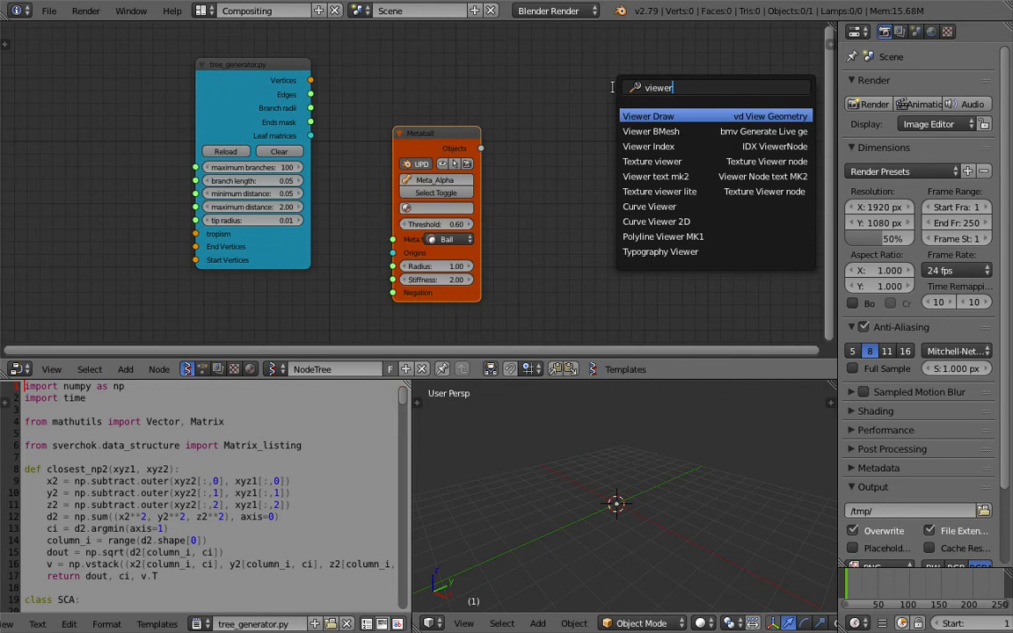
{"action": "key", "text": "Return"}
{"action": "left_click_drag", "start_coordinate": [310, 80], "coordinate": [615, 182]}
{"action": "scroll", "coordinate": [658, 460], "scroll_direction": "up", "scroll_amount": 5}
{"action": "middle_click_drag", "start_coordinate": [657, 461], "coordinate": [590, 472]}
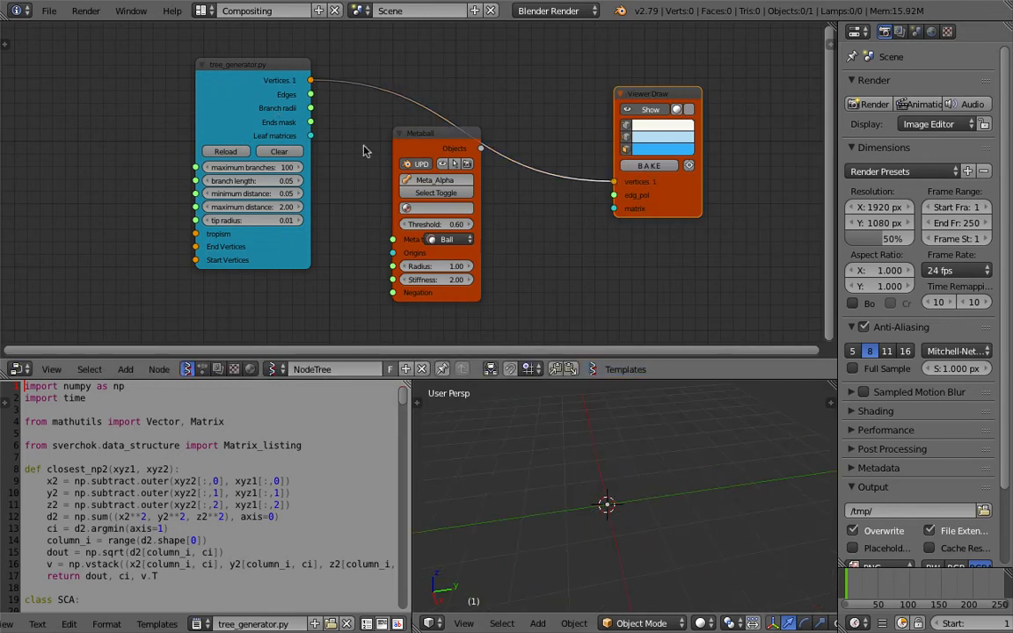
- Move the Metaball node below the link between the tree_generator.py and Viewer Draw nodes
{"action": "scroll", "coordinate": [464, 235], "scroll_direction": "down", "scroll_amount": 5}
{"action": "left_click_drag", "start_coordinate": [434, 156], "coordinate": [411, 188]}
{"action": "middle_click_drag", "start_coordinate": [402, 176], "coordinate": [466, 174]}
{"action": "scroll", "coordinate": [466, 174], "scroll_direction": "up", "scroll_amount": 2}
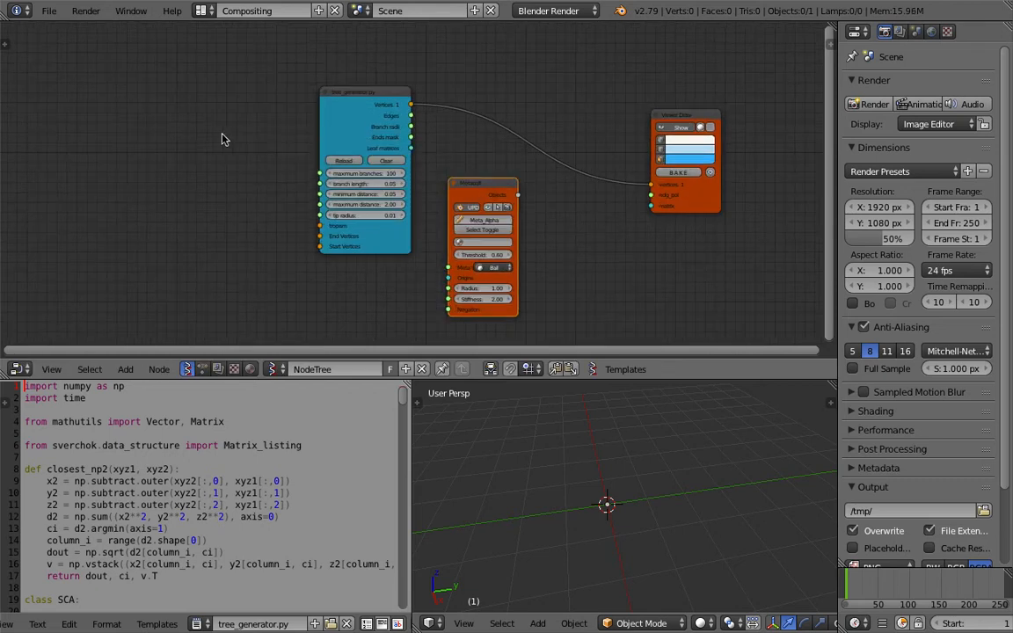
{"action": "scroll", "coordinate": [317, 233], "scroll_direction": "up", "scroll_amount": 2}
- Add a Vector in node and connect its Vectors output to the tree generator's Start Vertices input
{"action": "left_click_drag", "start_coordinate": [286, 269], "coordinate": [188, 236]}
{"action": "middle_click_drag", "start_coordinate": [160, 208], "coordinate": [209, 216]}
{"action": "scroll", "coordinate": [209, 215], "scroll_direction": "down", "scroll_amount": 1}
{"action": "key", "text": "shift+a"}
{"action": "left_click", "coordinate": [170, 194]}
{"action": "type", "text": "vector i"}
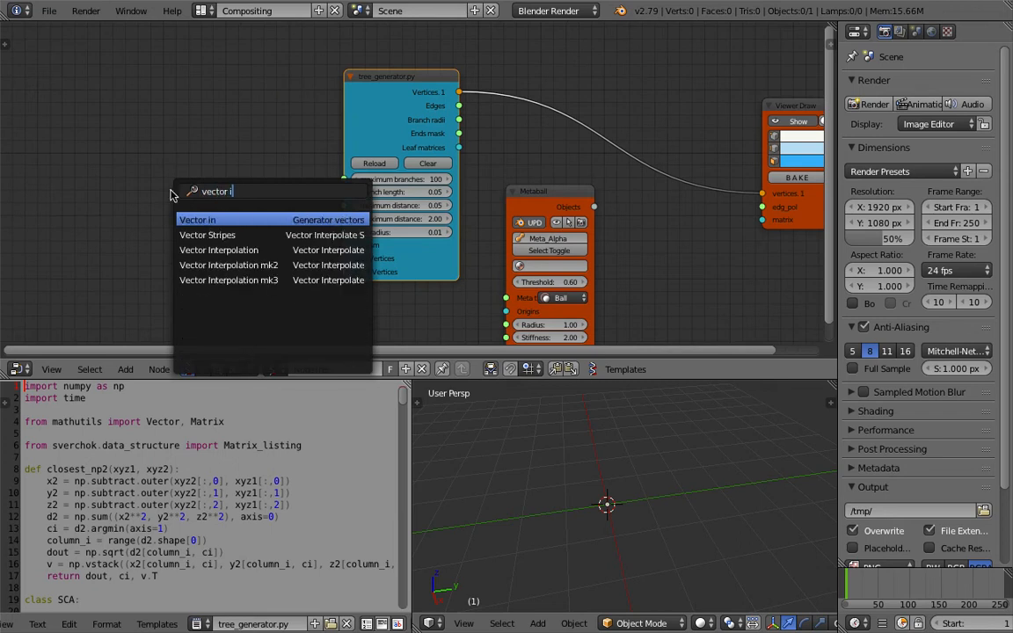
{"action": "key", "text": "Return"}
{"action": "left_click", "coordinate": [221, 214]}
{"action": "left_click_drag", "start_coordinate": [255, 238], "coordinate": [344, 272]}
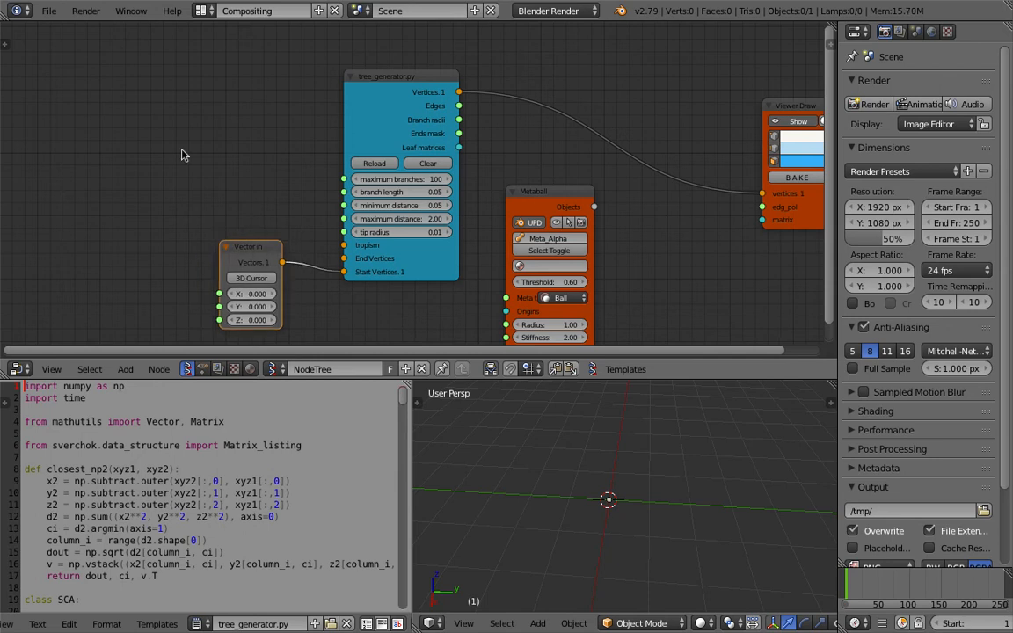
- Add a Random Vector MK2 node above the Vector in node and set its Count to 25
{"action": "key", "text": "shift+a"}
{"action": "left_click", "coordinate": [181, 155]}
{"action": "type", "text": "random"}
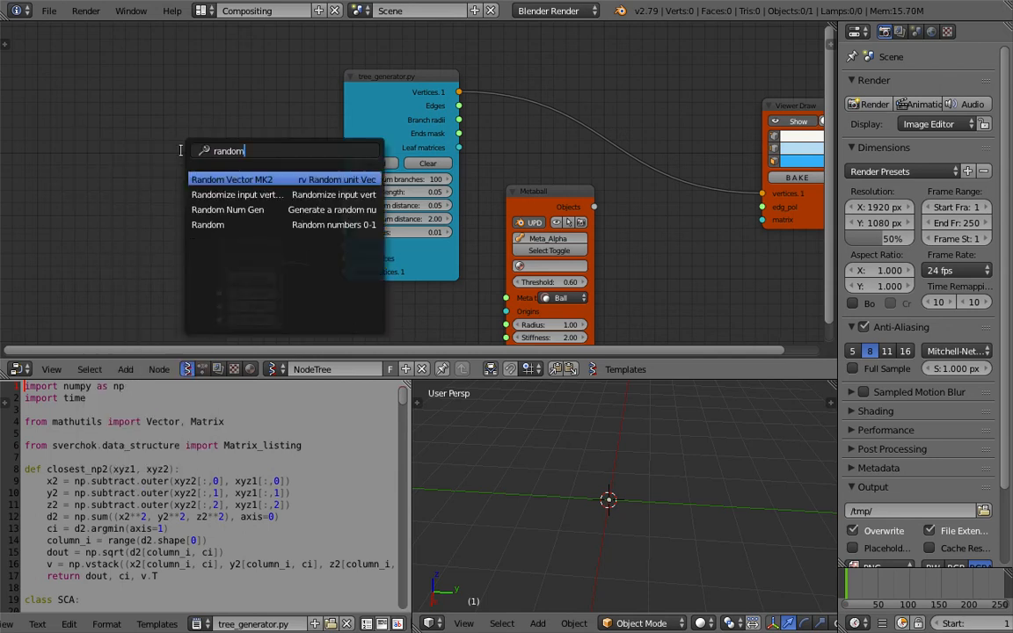
{"action": "key", "text": "Return"}
{"action": "left_click", "coordinate": [136, 123]}
{"action": "left_click", "coordinate": [159, 158]}
{"action": "type", "text": "25"}
{"action": "key", "text": "Return"}
- Connect the Random Vector output to the tree generator's End Vertices input and set its Scale to 1.78
{"action": "left_click_drag", "start_coordinate": [227, 144], "coordinate": [347, 261]}
{"action": "left_click_drag", "start_coordinate": [192, 183], "coordinate": [260, 182]}
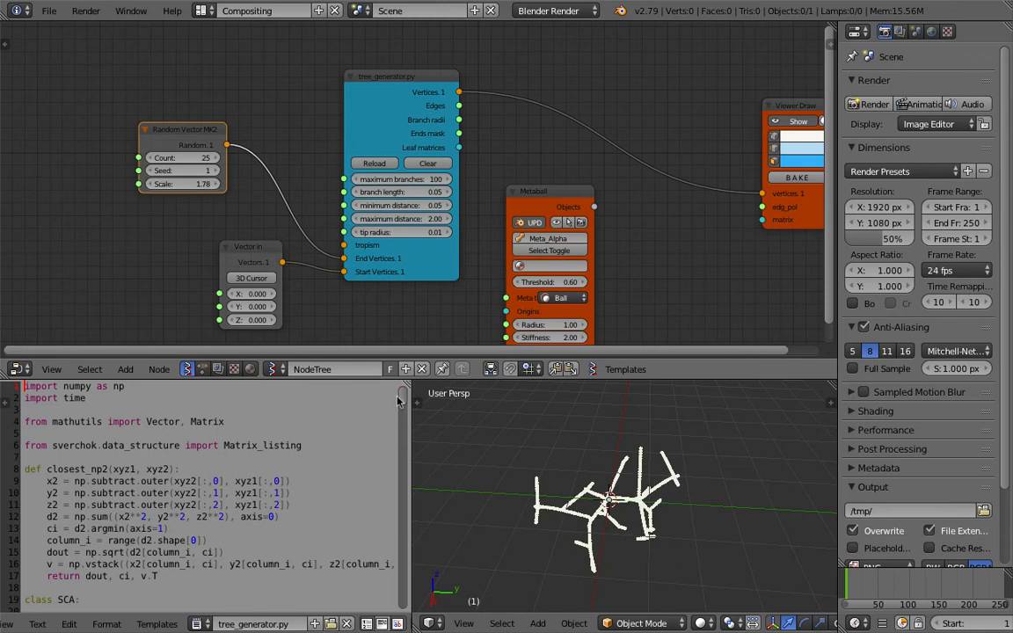
{"action": "middle_click_drag", "start_coordinate": [655, 395], "coordinate": [387, 378]}
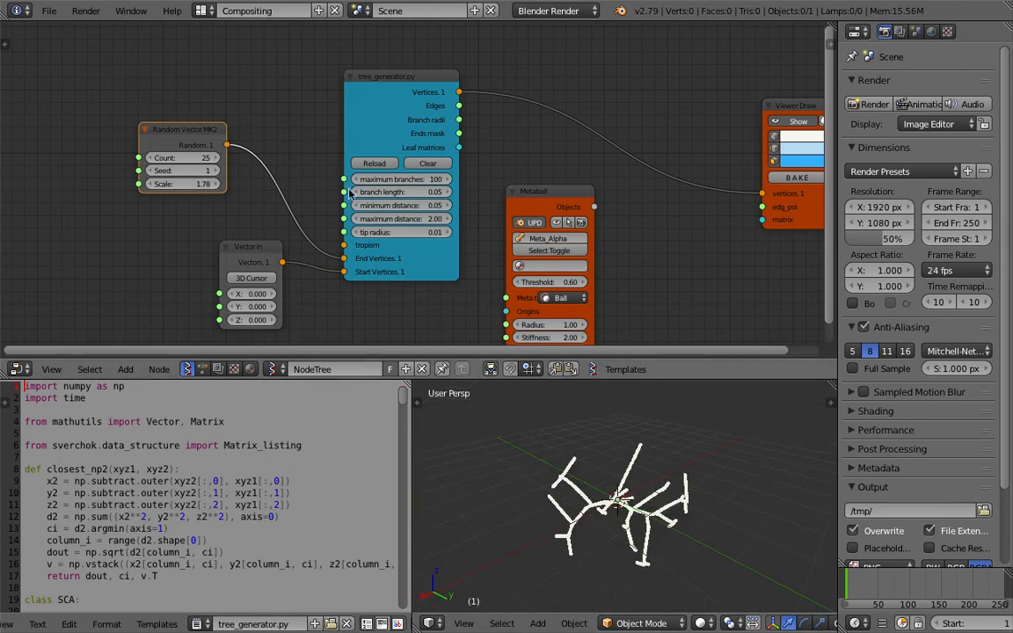
- Set the tree generator's maximum branches to 89 and the Random Vector Seed to 23
{"action": "scroll", "coordinate": [396, 192], "scroll_direction": "up", "scroll_amount": 1}
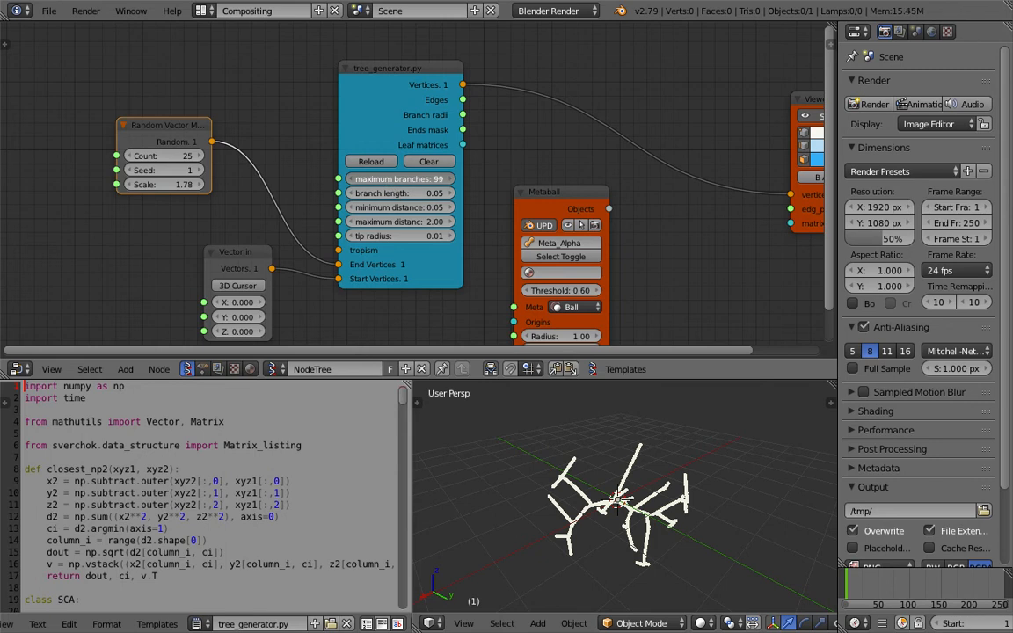
{"action": "left_click_drag", "start_coordinate": [394, 177], "coordinate": [398, 176]}
{"action": "left_click", "coordinate": [372, 138]}
{"action": "middle_click_drag", "start_coordinate": [313, 130], "coordinate": [348, 122]}
{"action": "left_click_drag", "start_coordinate": [198, 162], "coordinate": [174, 113]}
- Insert a Randomize input vertices node between the Random Vector output and the End Vertices input
{"action": "key", "text": "alt+space"}
{"action": "type", "text": "randomi"}
{"action": "key", "text": "Return"}
{"action": "left_click", "coordinate": [219, 126]}
{"action": "left_click_drag", "start_coordinate": [311, 134], "coordinate": [330, 135]}
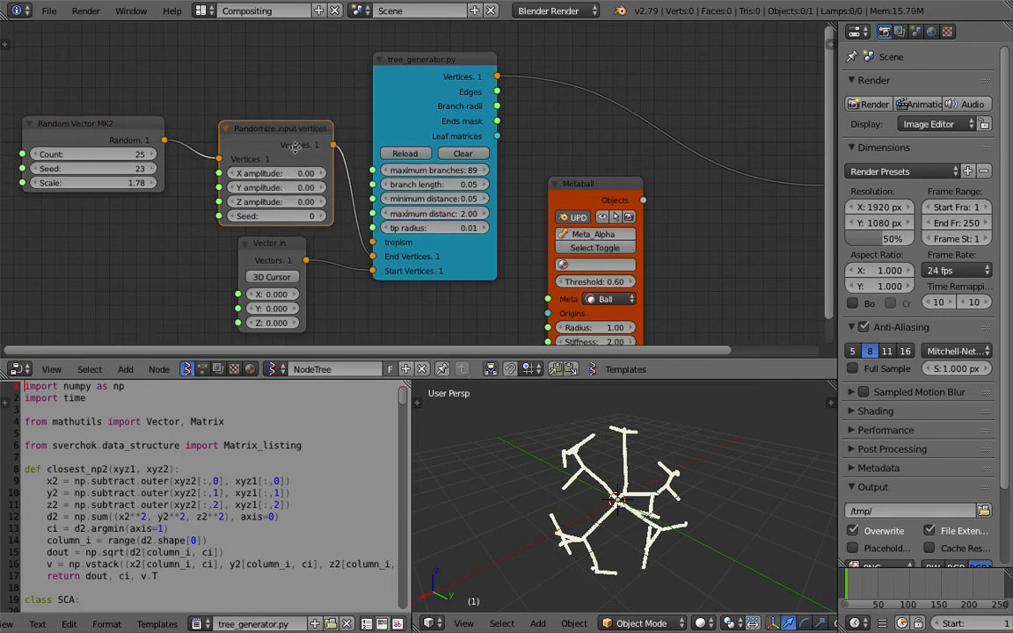
- Set the X, Y and Z amplitudes of the Randomize input vertices node to 0.5 and save the file
{"action": "middle_click_drag", "start_coordinate": [291, 173], "coordinate": [310, 156]}
{"action": "left_click", "coordinate": [303, 154]}
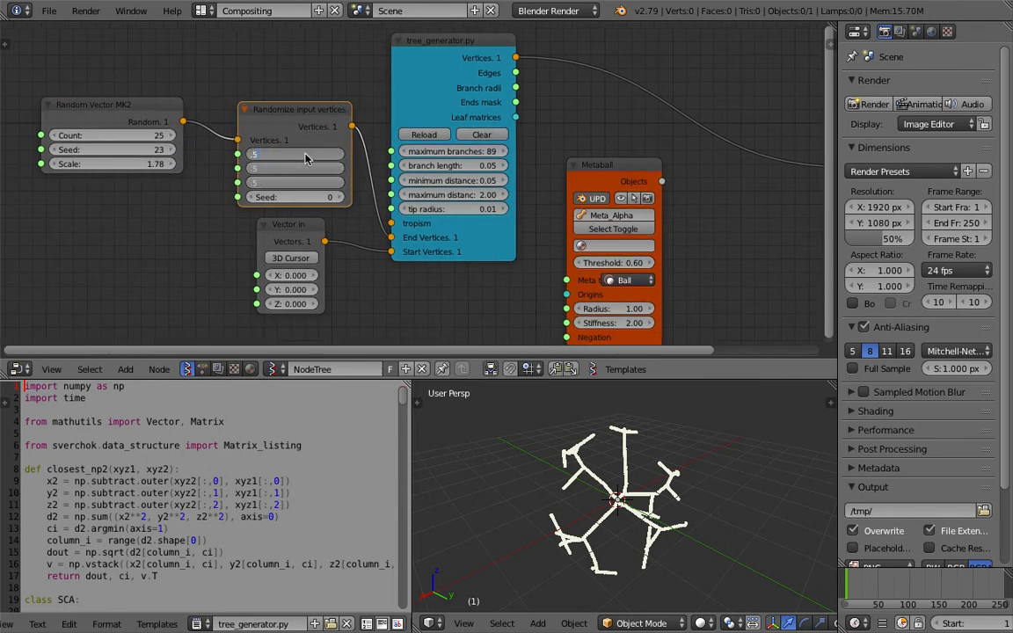
{"action": "key", "text": "Return"}
{"action": "scroll", "coordinate": [430, 264], "scroll_direction": "down", "scroll_amount": 1}
{"action": "key", "text": "ctrl+s"}
{"action": "left_click", "coordinate": [493, 220]}
- Connect the Randomize input vertices output to Viewer Draw's vertices input to preview the scattered points
{"action": "scroll", "coordinate": [312, 179], "scroll_direction": "up", "scroll_amount": 1}
{"action": "mouse_move", "coordinate": [314, 149]}
{"action": "left_mouse_down"}
{"action": "mouse_move", "coordinate": [343, 137]}
{"action": "mouse_move", "coordinate": [678, 163]}
{"action": "mouse_move", "coordinate": [768, 187]}
{"action": "left_mouse_up"}
{"action": "middle_click_drag", "start_coordinate": [676, 463], "coordinate": [655, 466]}
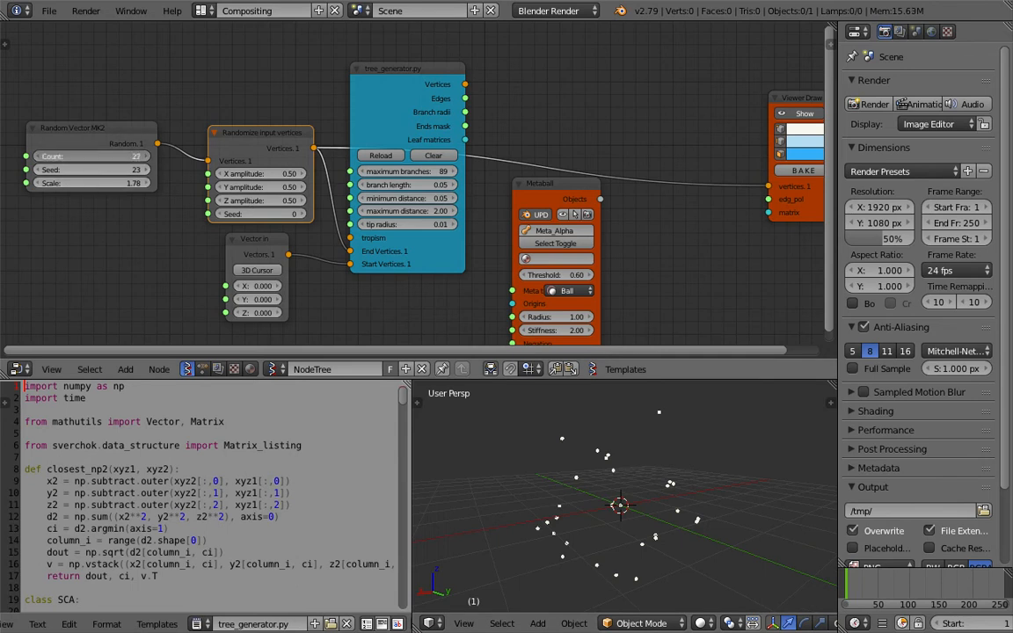
- Raise the Random Vector MK2 node's Count to 80
{"action": "left_click_drag", "start_coordinate": [83, 156], "coordinate": [91, 155]}
{"action": "left_click", "coordinate": [90, 157]}
{"action": "key", "text": "Return"}
- Set all three amplitudes of the Randomize input vertices node to 1 and save the file again
{"action": "left_click_drag", "start_coordinate": [261, 173], "coordinate": [260, 200]}
{"action": "type", "text": "2"}
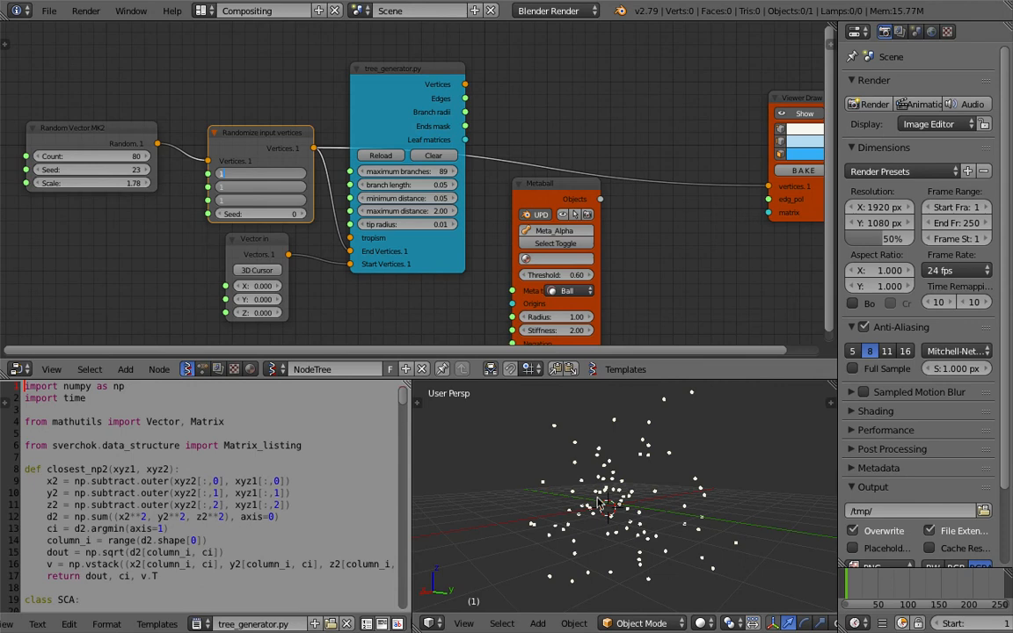
{"action": "key", "text": "Return"}
{"action": "middle_click_drag", "start_coordinate": [552, 500], "coordinate": [580, 515]}
{"action": "key", "text": "ctrl+s"}
{"action": "left_click", "coordinate": [527, 510]}
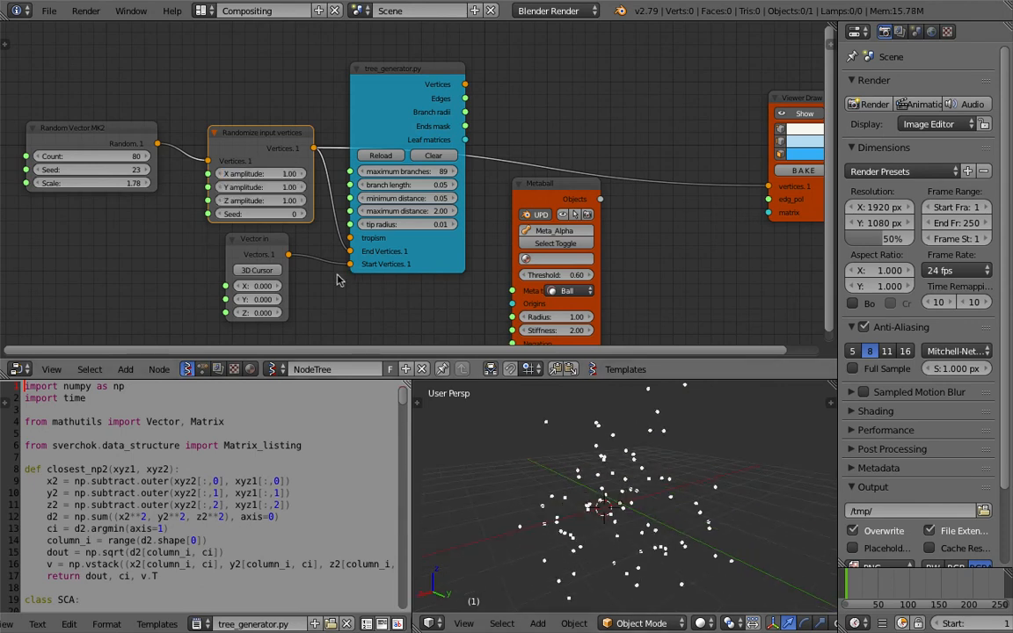
- Connect the tree generator's Vertices output to Viewer Draw again and widen the 3D viewport by narrowing the Text Editor
{"action": "scroll", "coordinate": [342, 281], "scroll_direction": "up", "scroll_amount": 2}
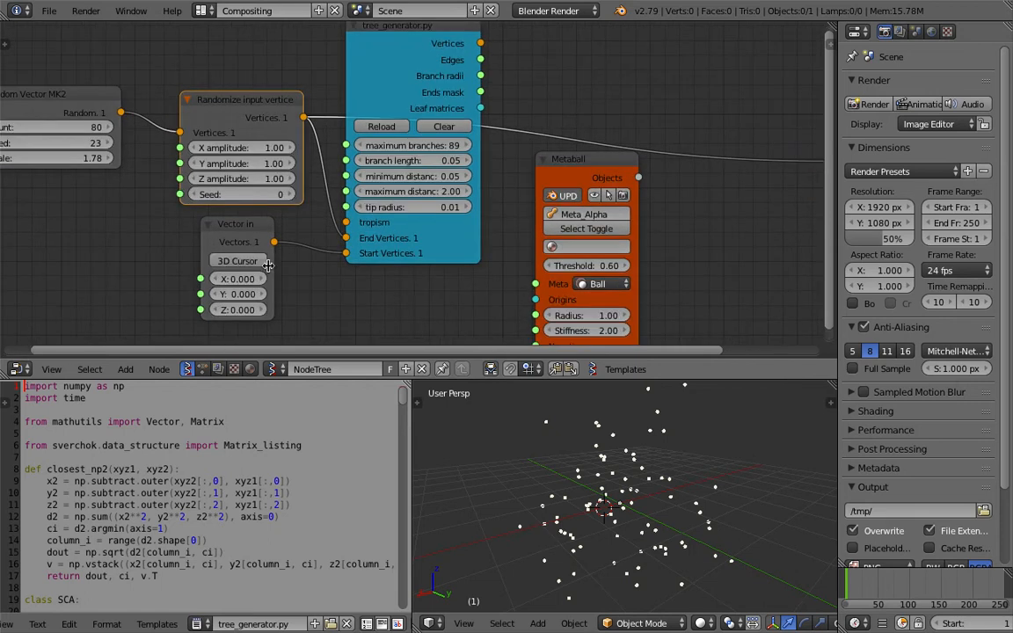
{"action": "scroll", "coordinate": [300, 224], "scroll_direction": "down", "scroll_amount": 2}
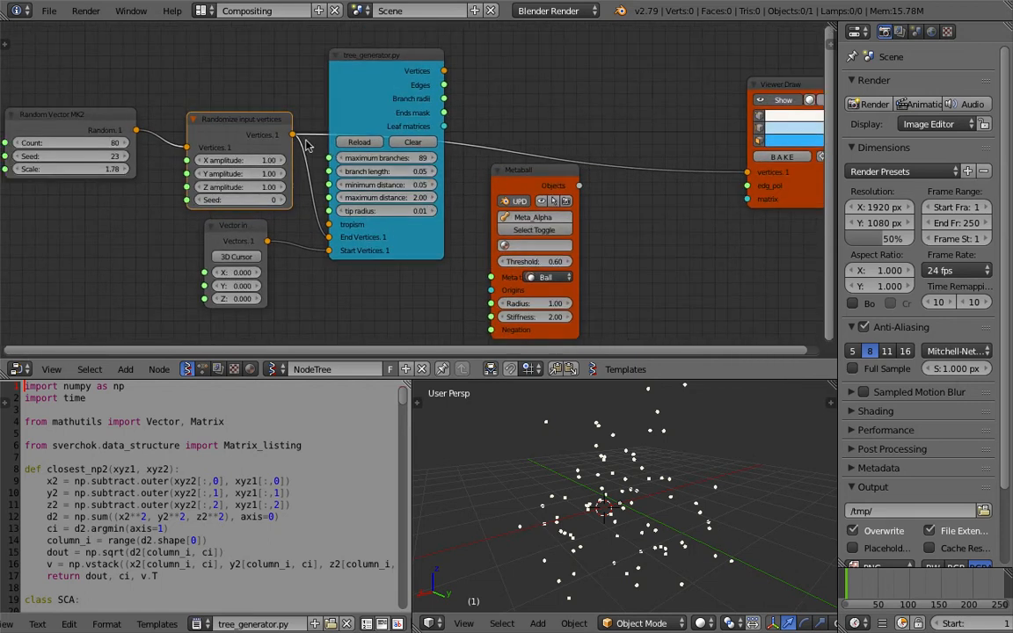
{"action": "mouse_move", "coordinate": [444, 70]}
{"action": "left_mouse_down"}
{"action": "mouse_move", "coordinate": [640, 148]}
{"action": "mouse_move", "coordinate": [747, 172]}
{"action": "left_mouse_up"}
{"action": "mouse_move", "coordinate": [580, 471]}
{"action": "middle_mouse_down"}
{"action": "mouse_move", "coordinate": [655, 480]}
{"action": "mouse_move", "coordinate": [723, 468]}
{"action": "mouse_move", "coordinate": [787, 491]}
{"action": "mouse_move", "coordinate": [584, 538]}
{"action": "mouse_move", "coordinate": [639, 505]}
{"action": "middle_mouse_up"}
{"action": "left_click_drag", "start_coordinate": [415, 433], "coordinate": [262, 439]}
{"action": "mouse_move", "coordinate": [527, 492]}
{"action": "middle_mouse_down"}
{"action": "mouse_move", "coordinate": [603, 510]}
{"action": "mouse_move", "coordinate": [545, 450]}
{"action": "mouse_move", "coordinate": [441, 491]}
{"action": "mouse_move", "coordinate": [475, 484]}
{"action": "mouse_move", "coordinate": [495, 499]}
{"action": "mouse_move", "coordinate": [501, 470]}
{"action": "mouse_move", "coordinate": [527, 483]}
{"action": "middle_mouse_up"}
{"action": "middle_click_drag", "start_coordinate": [541, 228], "coordinate": [488, 230]}
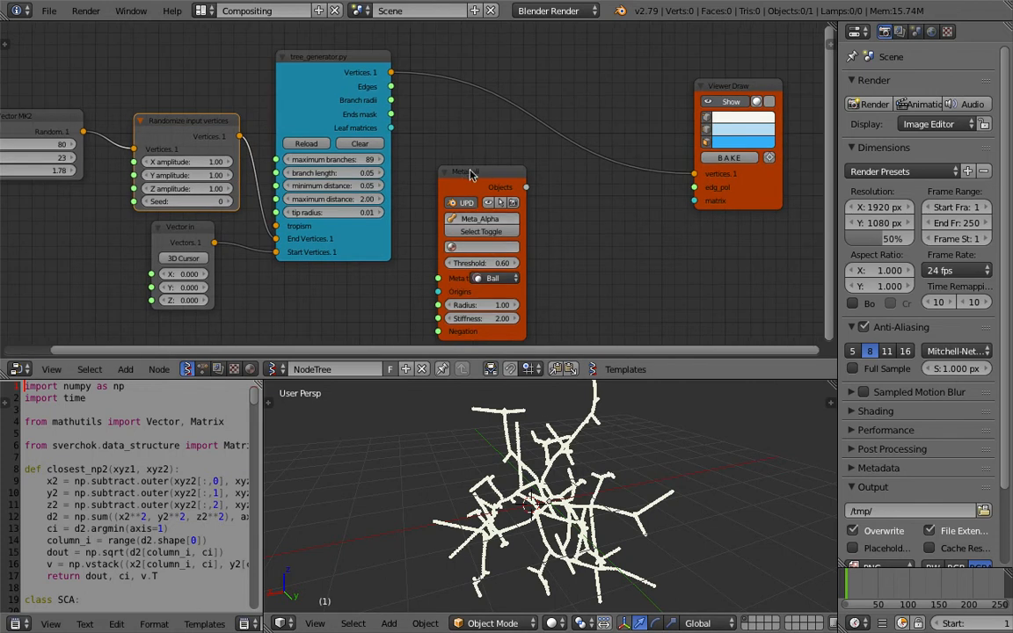
- Connect the tree generator's Vertices output to the Metaball node's Origins input and set its Radius to 0.5
{"action": "left_click_drag", "start_coordinate": [463, 172], "coordinate": [490, 166]}
{"action": "left_click_drag", "start_coordinate": [392, 73], "coordinate": [420, 114]}
{"action": "left_click_drag", "start_coordinate": [431, 186], "coordinate": [463, 283]}
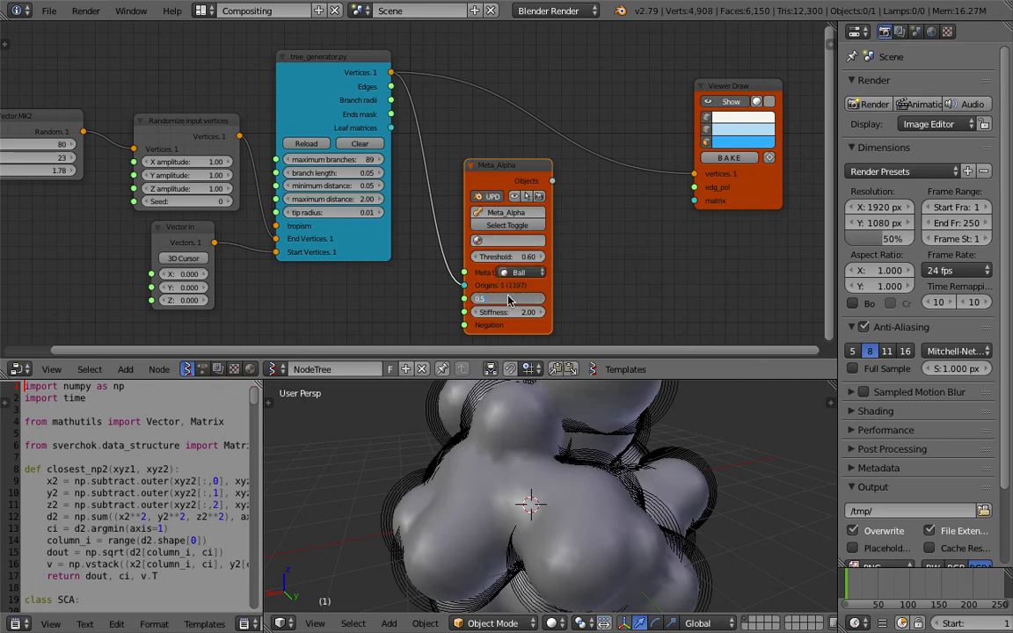
{"action": "key", "text": "Return"}
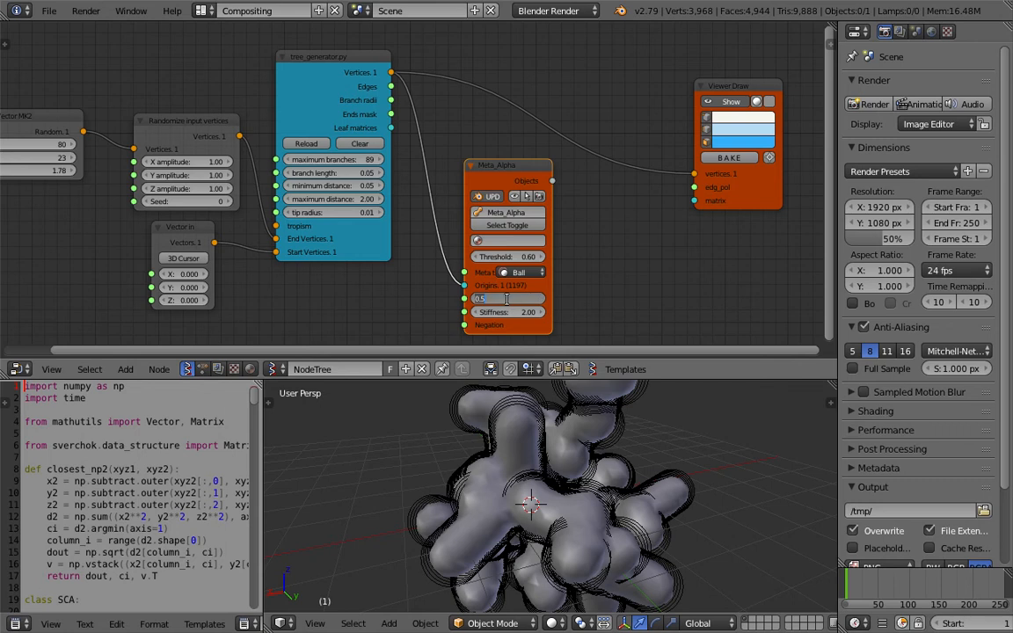
- Set the Metaball node's Radius to 0.2
{"action": "key", "text": "Return"}
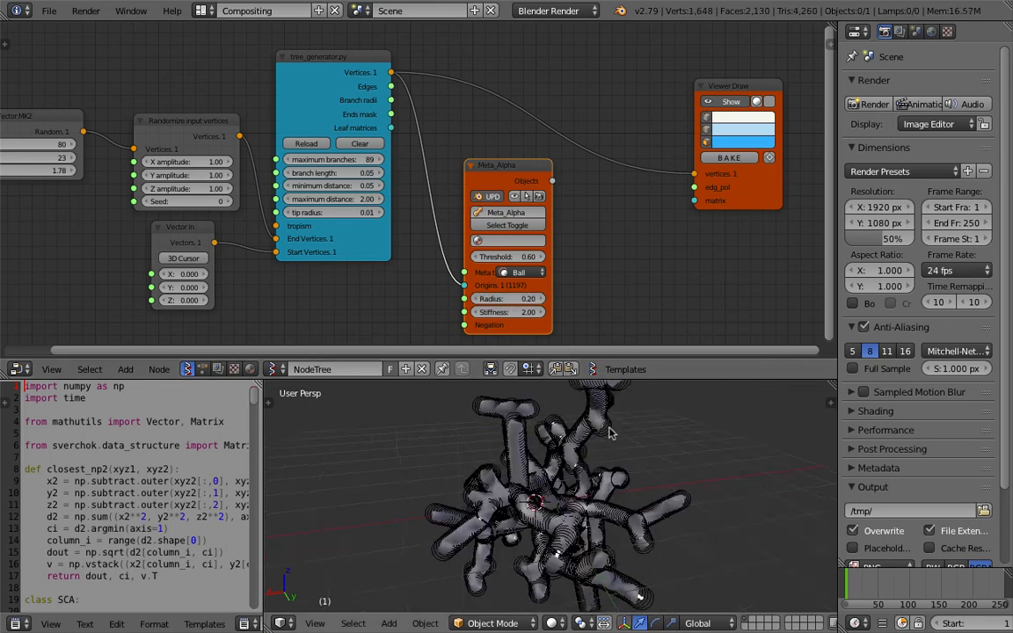
{"action": "scroll", "coordinate": [545, 475], "scroll_direction": "up", "scroll_amount": 3}
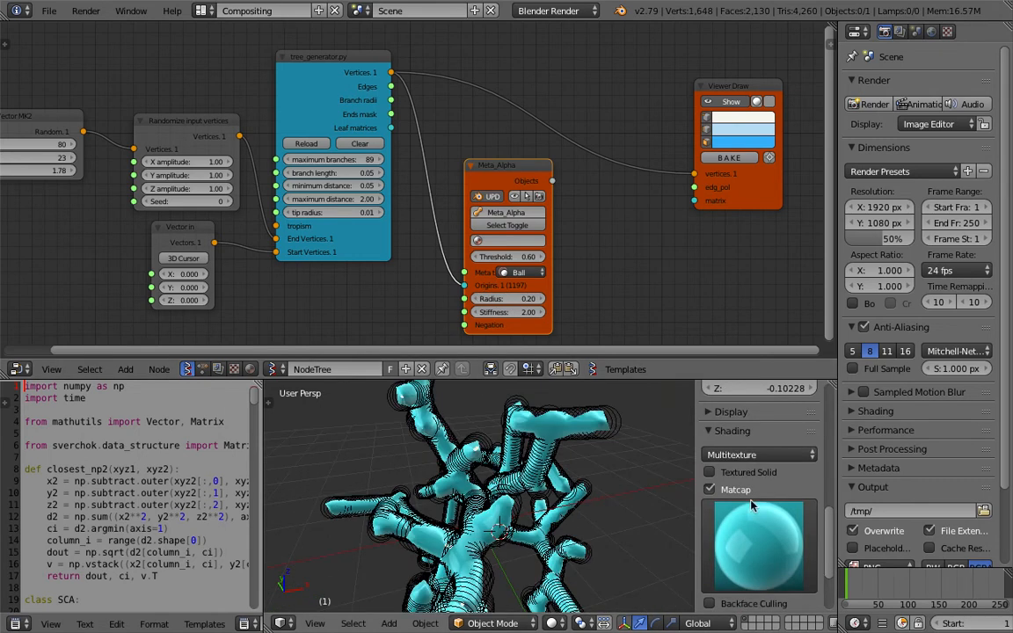
- Change the 3D viewport's matcap to the matte reddish-brown sphere and widen the Text Editor slightly
{"action": "left_click", "coordinate": [751, 505]}
{"action": "left_click", "coordinate": [600, 315]}
{"action": "middle_click_drag", "start_coordinate": [562, 439], "coordinate": [318, 463]}
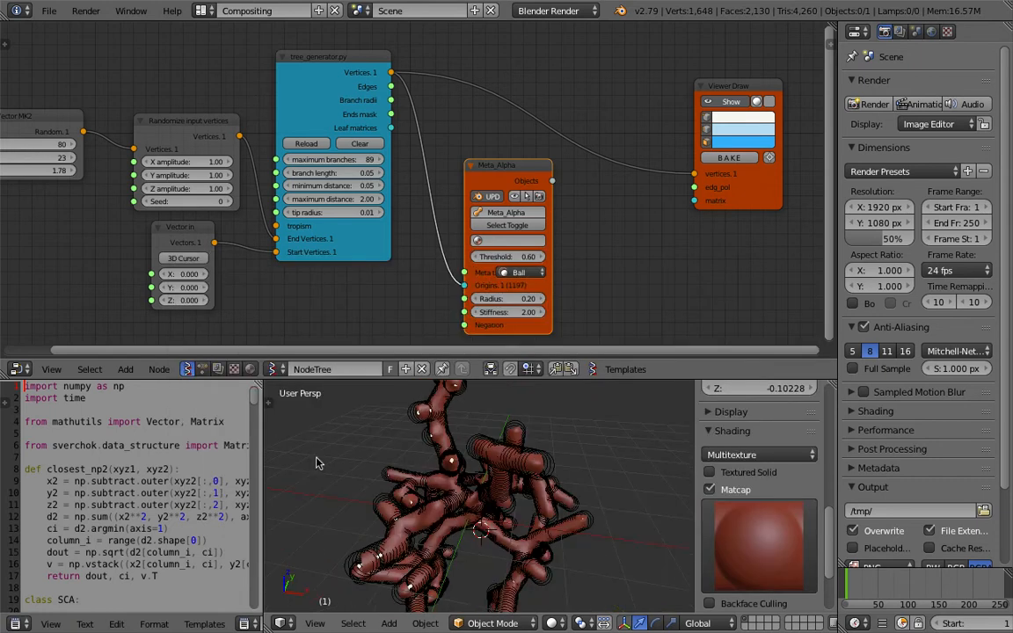
{"action": "left_click_drag", "start_coordinate": [254, 439], "coordinate": [350, 438]}
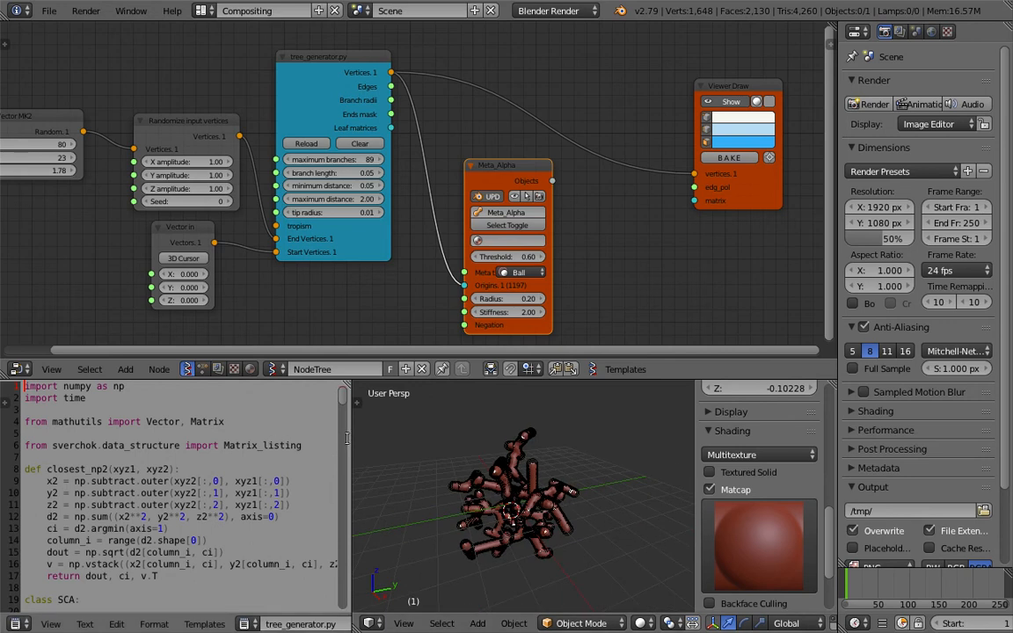
{"action": "left_click_drag", "start_coordinate": [349, 438], "coordinate": [309, 438]}
{"action": "scroll", "coordinate": [430, 481], "scroll_direction": "up", "scroll_amount": 5}
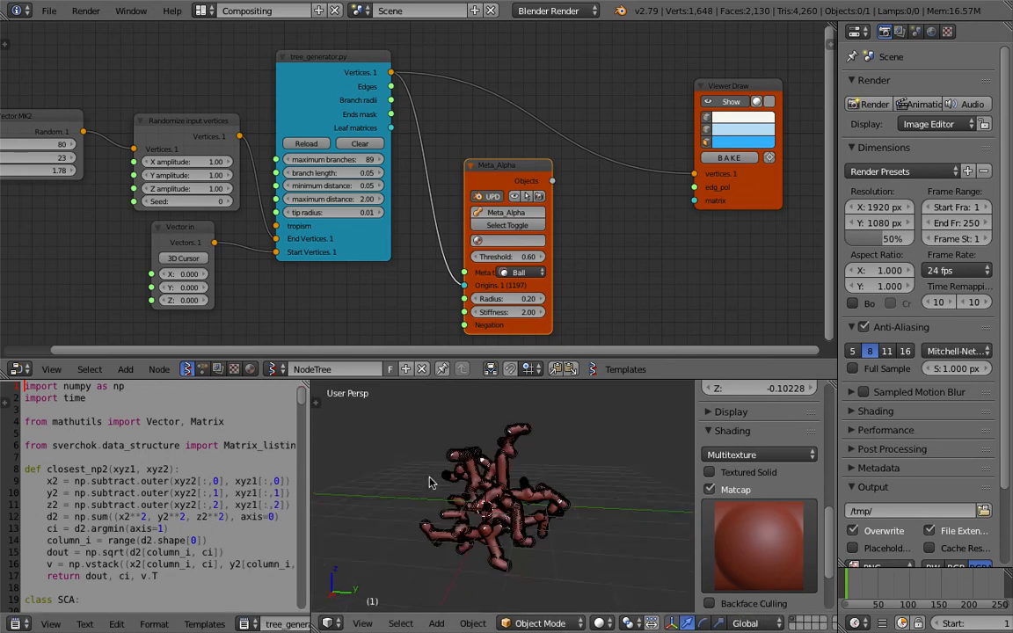
{"action": "middle_click_drag", "start_coordinate": [476, 481], "coordinate": [493, 387]}
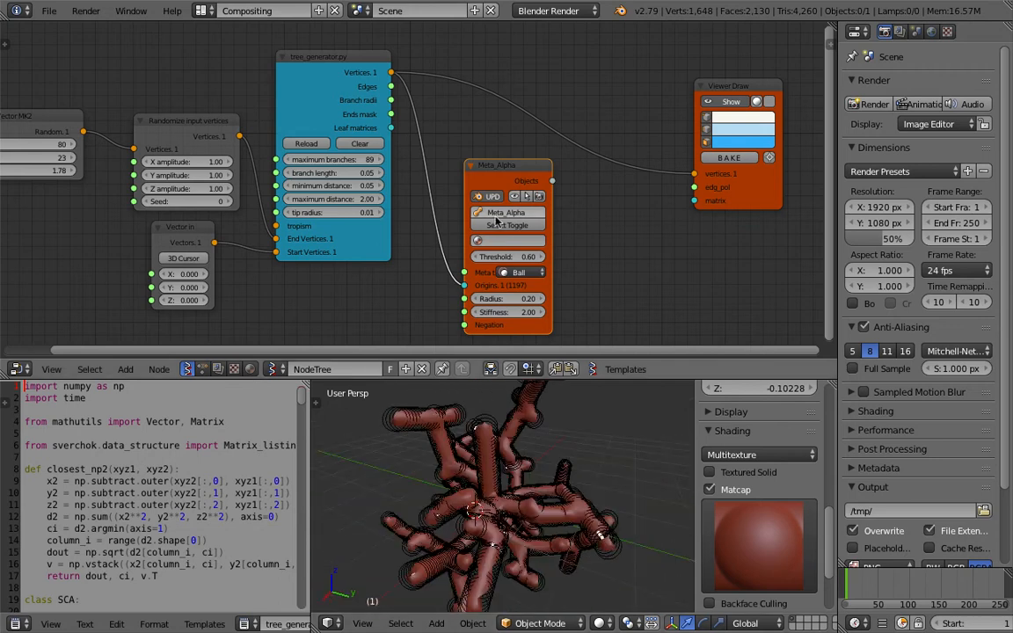
- Lower the Metaball node's Radius to 0.16 and set the Randomize input vertices node's Seed to 35
{"action": "scroll", "coordinate": [527, 227], "scroll_direction": "up", "scroll_amount": 1}
{"action": "left_click", "coordinate": [547, 253]}
{"action": "left_click_drag", "start_coordinate": [561, 284], "coordinate": [541, 284]}
{"action": "middle_click_drag", "start_coordinate": [536, 440], "coordinate": [406, 421]}
{"action": "middle_click_drag", "start_coordinate": [574, 472], "coordinate": [391, 466]}
{"action": "left_click_drag", "start_coordinate": [195, 170], "coordinate": [246, 170]}
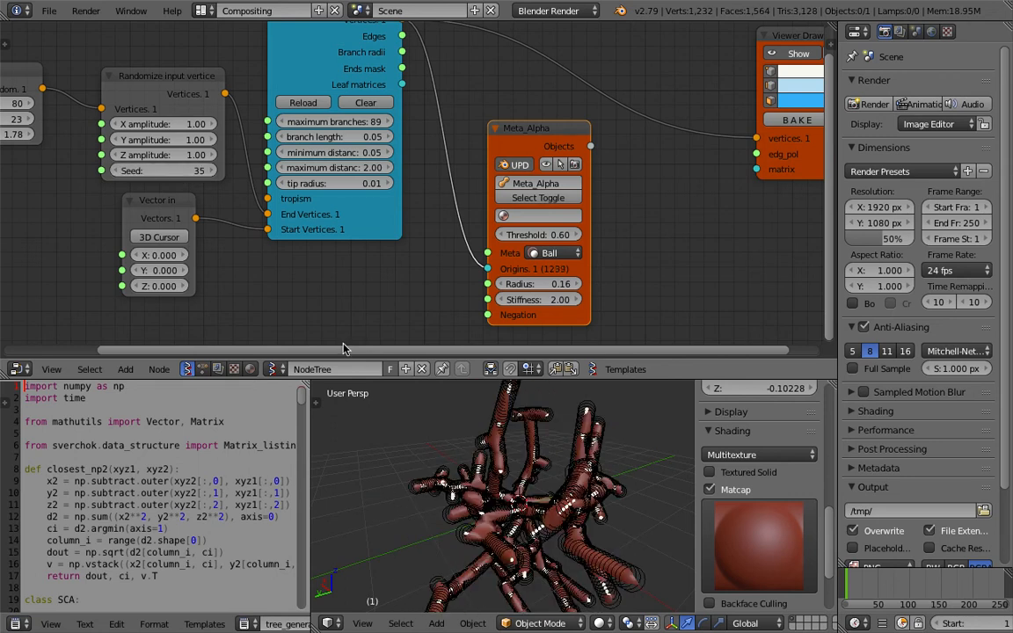
{"action": "middle_click_drag", "start_coordinate": [422, 457], "coordinate": [505, 457]}
- Set the Metaball node's Radius to 0.25
{"action": "left_click", "coordinate": [519, 284]}
{"action": "type", "text": ".2"}
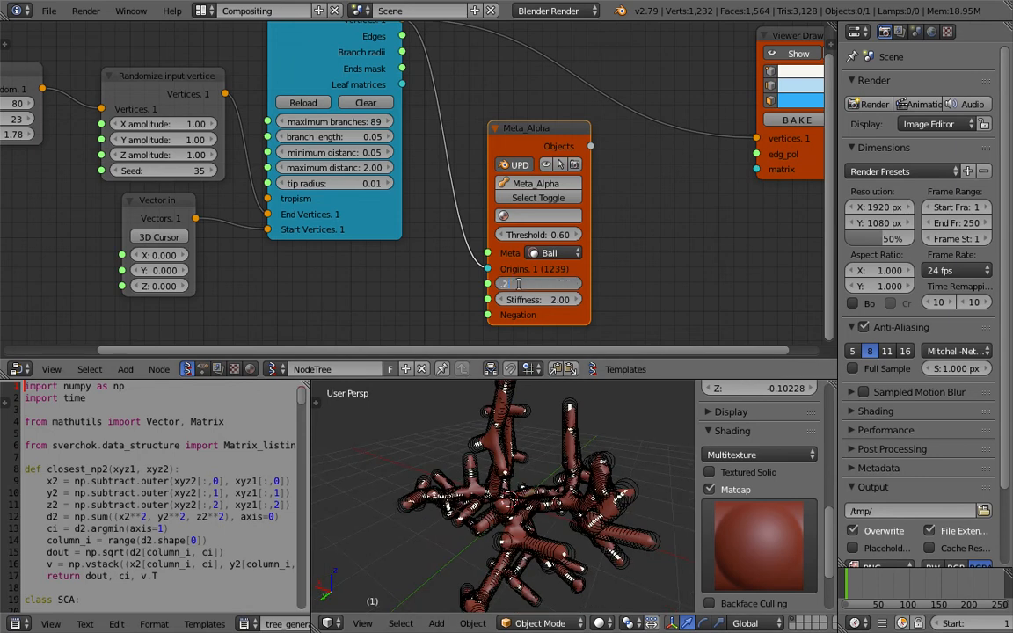
{"action": "type", "text": "5"}
{"action": "key", "text": "Return"}
{"action": "middle_click_drag", "start_coordinate": [548, 430], "coordinate": [612, 414]}
- Connect the tree generator's Branch radii output to the Metaball node's Radius input and move the Metaball node farther from the generator
{"action": "scroll", "coordinate": [546, 224], "scroll_direction": "down", "scroll_amount": 2}
{"action": "middle_click_drag", "start_coordinate": [549, 226], "coordinate": [555, 227]}
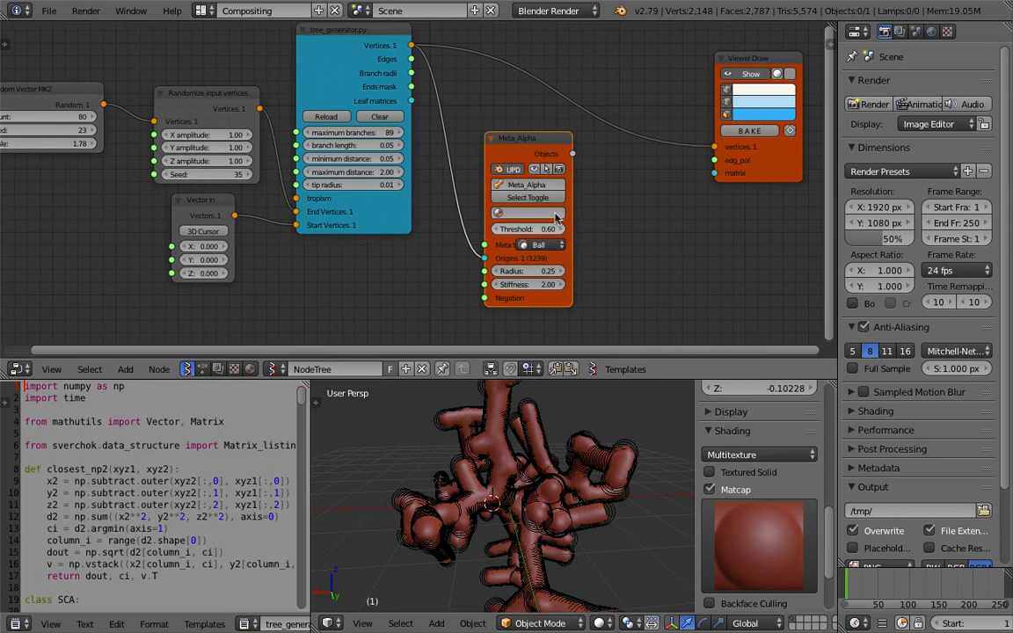
{"action": "left_click_drag", "start_coordinate": [547, 146], "coordinate": [566, 168]}
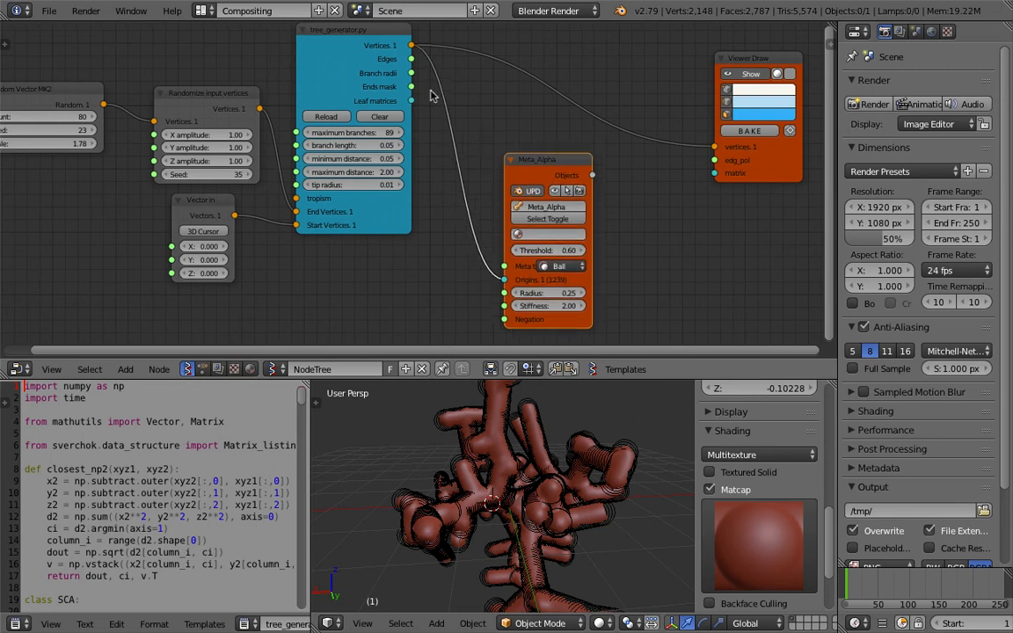
{"action": "middle_click_drag", "start_coordinate": [455, 122], "coordinate": [426, 74]}
{"action": "middle_click_drag", "start_coordinate": [308, 51], "coordinate": [308, 81]}
{"action": "left_click_drag", "start_coordinate": [309, 66], "coordinate": [303, 85]}
{"action": "left_click_drag", "start_coordinate": [378, 78], "coordinate": [474, 275]}
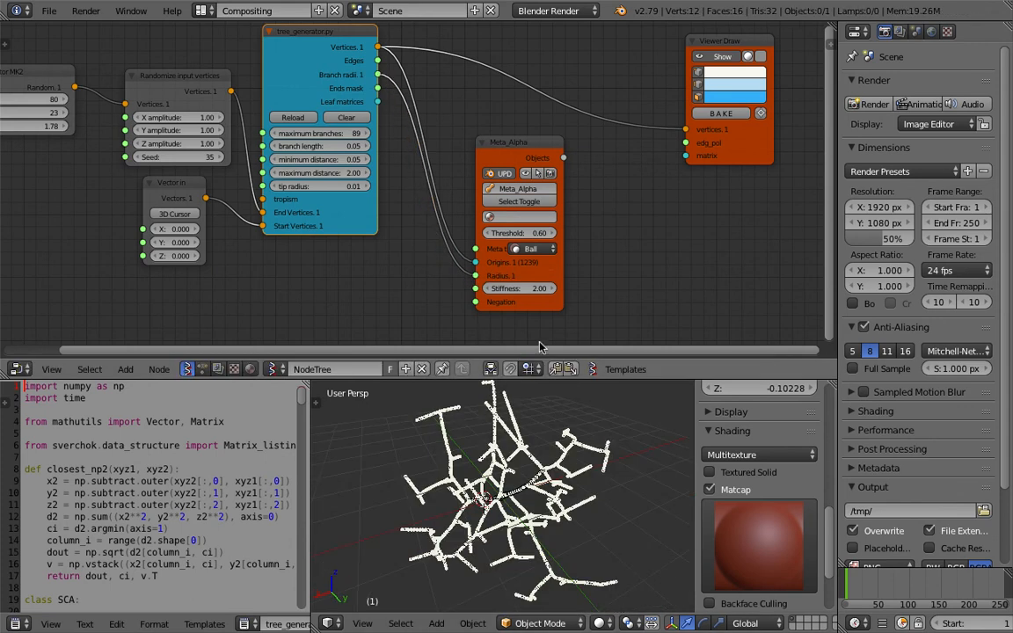
{"action": "left_click_drag", "start_coordinate": [525, 162], "coordinate": [596, 147]}
{"action": "middle_click_drag", "start_coordinate": [501, 488], "coordinate": [550, 492]}
{"action": "scroll", "coordinate": [549, 492], "scroll_direction": "up", "scroll_amount": 4}
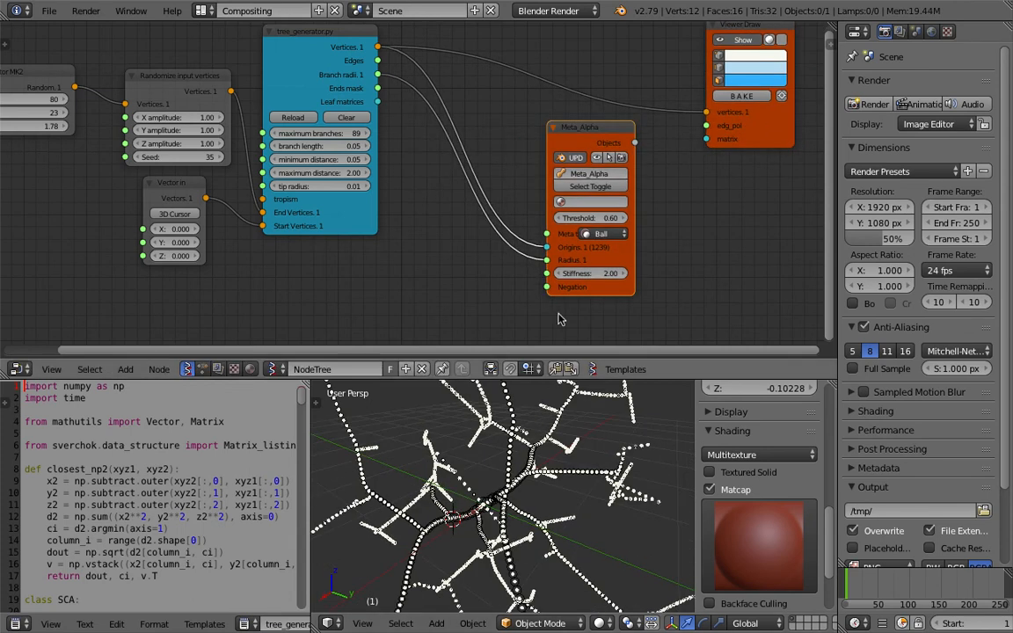
- Insert a Math MK2 node set to Multiply between the Branch radii output and the Metaball node's Radius input
{"action": "key", "text": "shift+a"}
{"action": "left_click", "coordinate": [509, 217]}
{"action": "type", "text": "math"}
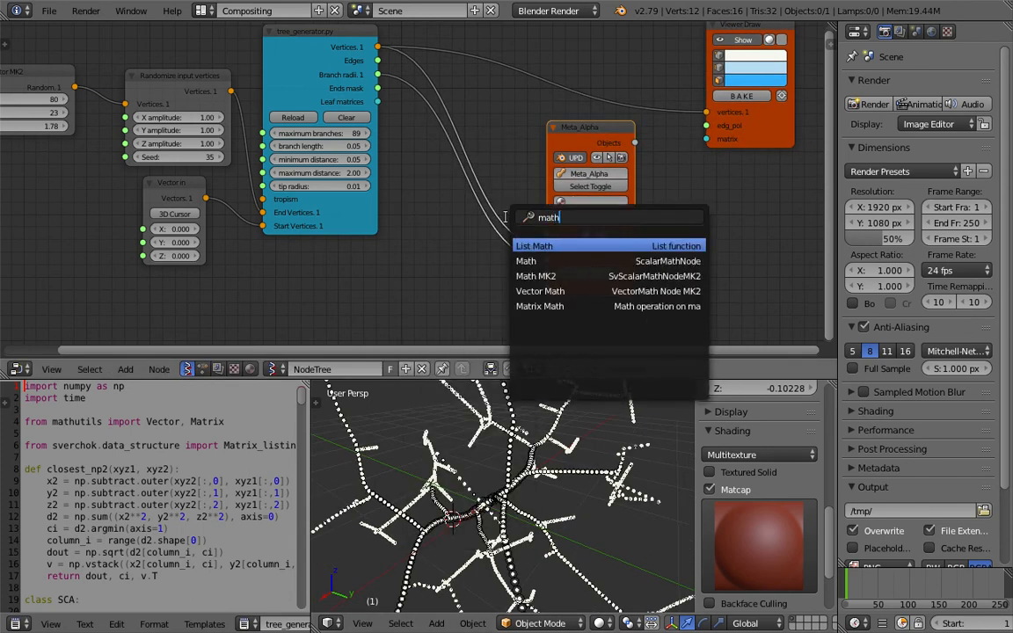
{"action": "key", "text": "Down"}
{"action": "key", "text": "Down"}
{"action": "key", "text": "Return"}
{"action": "left_click", "coordinate": [542, 307]}
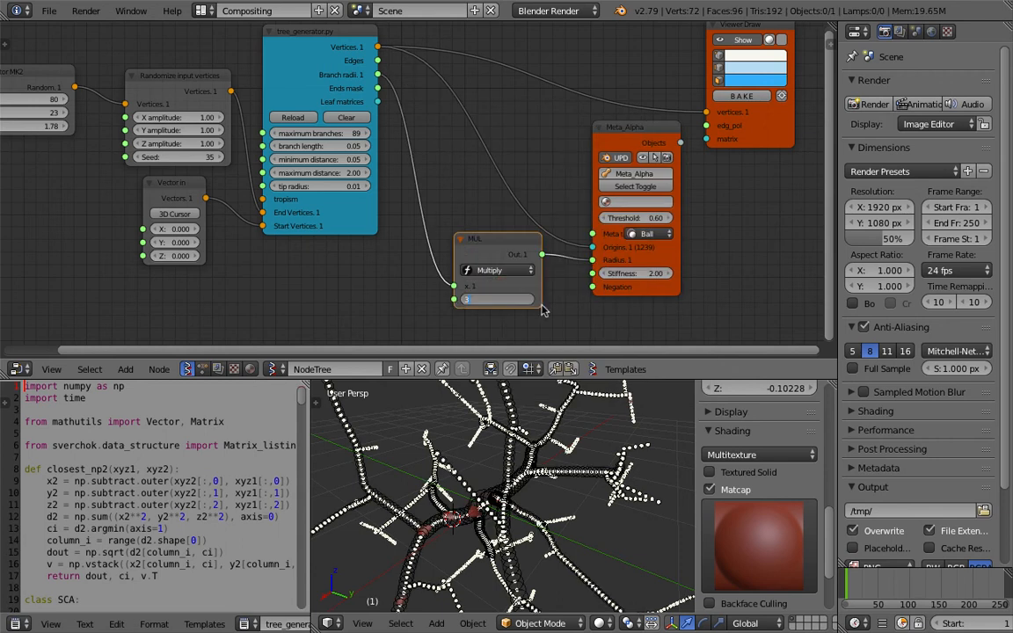
- Raise the Multiply node's y value to 8.59 and save the file
{"action": "left_click_drag", "start_coordinate": [525, 301], "coordinate": [759, 302]}
{"action": "scroll", "coordinate": [479, 485], "scroll_direction": "down", "scroll_amount": 5}
{"action": "mouse_move", "coordinate": [394, 494]}
{"action": "middle_mouse_down"}
{"action": "mouse_move", "coordinate": [435, 480]}
{"action": "mouse_move", "coordinate": [513, 498]}
{"action": "mouse_move", "coordinate": [542, 493]}
{"action": "middle_mouse_up"}
{"action": "key", "text": "ctrl+s"}
{"action": "left_click", "coordinate": [541, 493]}
- Move the Viewer Draw node above the Metaball node, closer to the tree generator
{"action": "middle_click_drag", "start_coordinate": [614, 99], "coordinate": [520, 106]}
{"action": "mouse_move", "coordinate": [674, 139]}
{"action": "left_mouse_down"}
{"action": "mouse_move", "coordinate": [564, 90]}
{"action": "mouse_move", "coordinate": [534, 95]}
{"action": "left_mouse_up"}
{"action": "scroll", "coordinate": [554, 499], "scroll_direction": "up", "scroll_amount": 4}
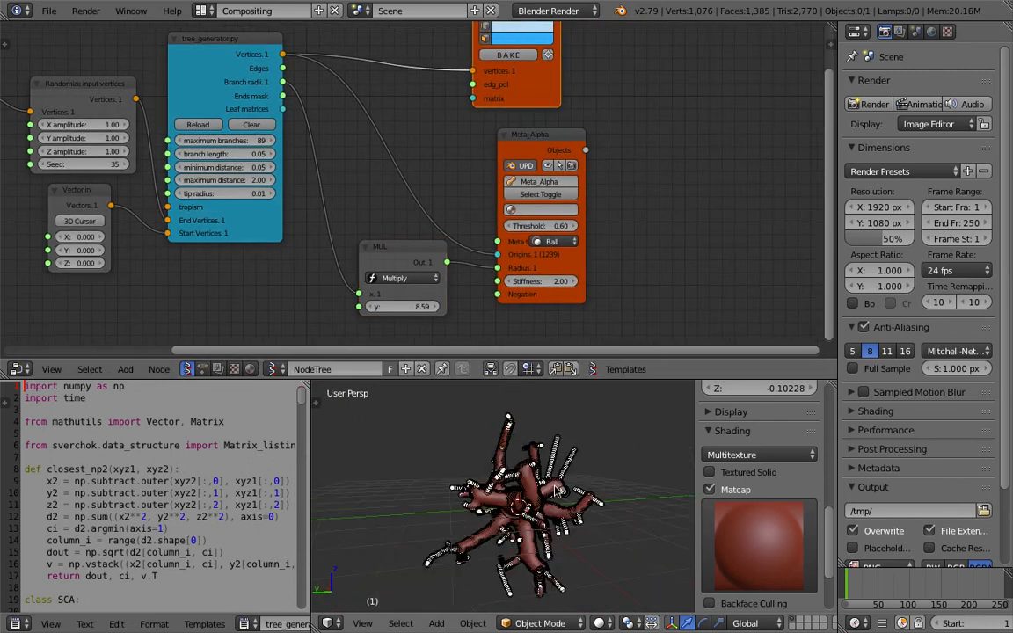
- Try the beige, glowing green, cyan and rainbow normal matcaps on the tree in the 3D viewport
{"action": "left_click", "coordinate": [758, 545]}
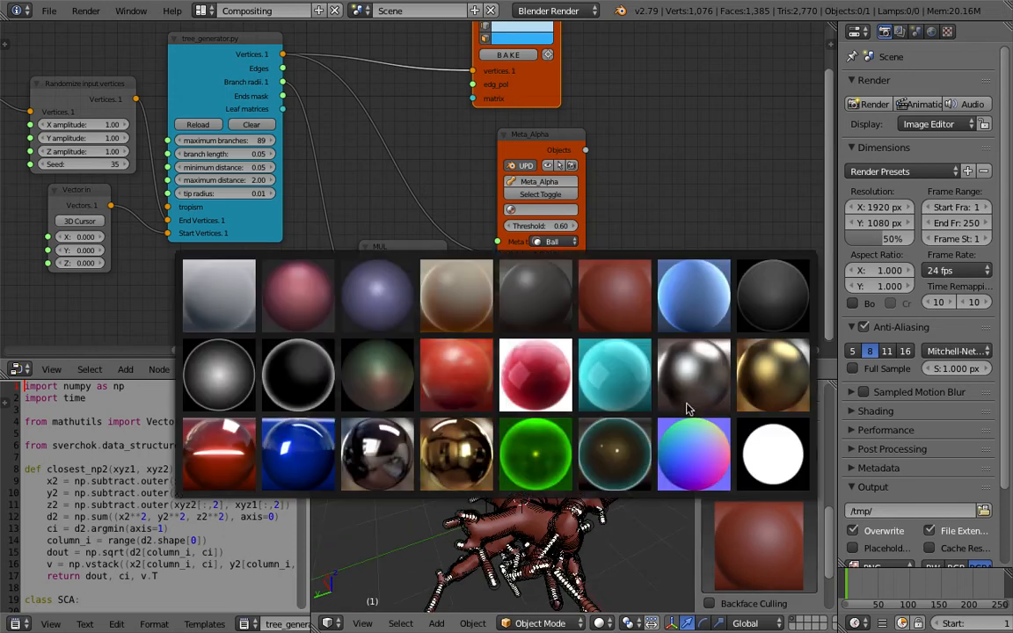
{"action": "left_click", "coordinate": [448, 286]}
{"action": "middle_click_drag", "start_coordinate": [576, 488], "coordinate": [522, 489]}
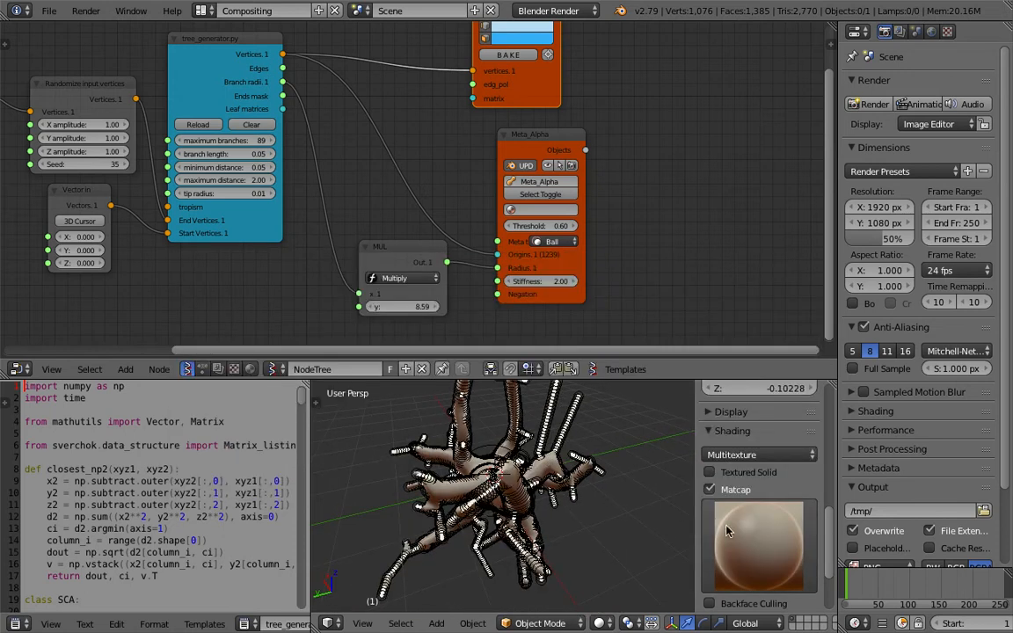
{"action": "left_click", "coordinate": [729, 534]}
{"action": "left_click", "coordinate": [757, 545]}
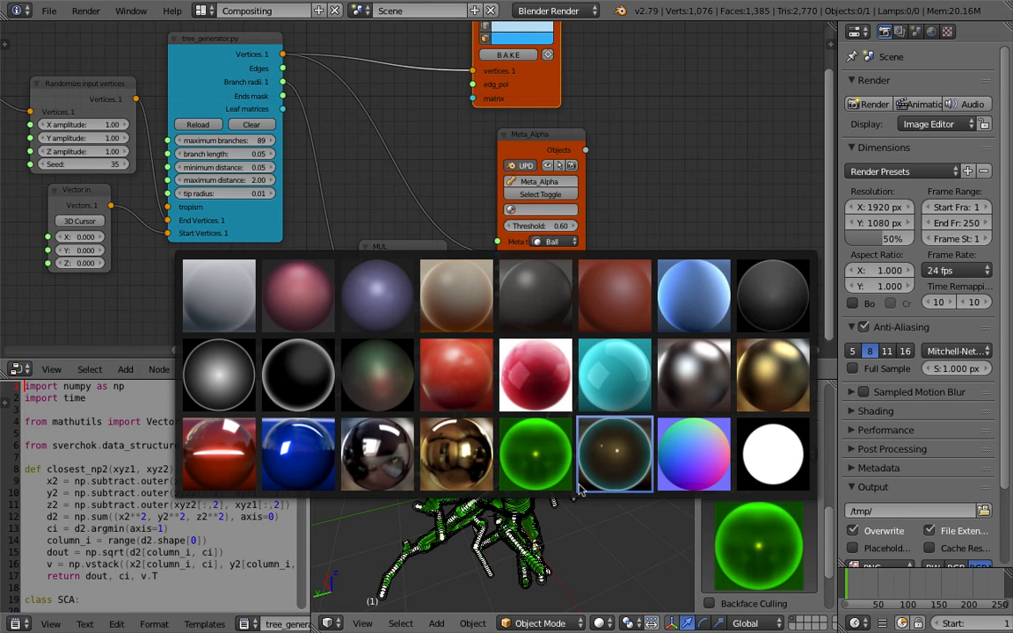
{"action": "left_click", "coordinate": [606, 400]}
{"action": "left_click", "coordinate": [757, 545]}
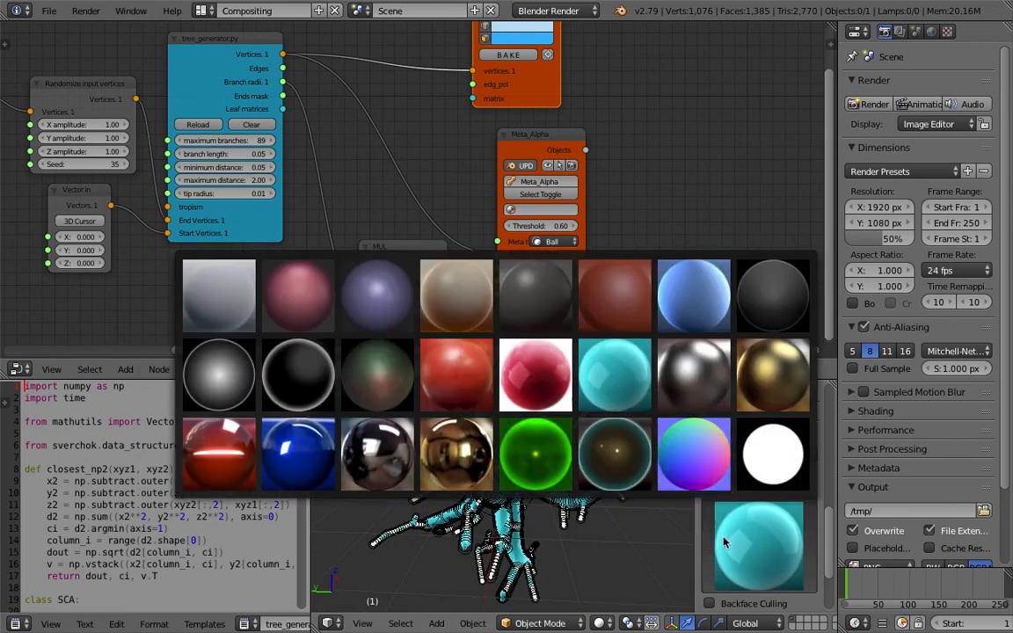
{"action": "left_click", "coordinate": [669, 467]}
{"action": "middle_click_drag", "start_coordinate": [603, 508], "coordinate": [527, 527]}
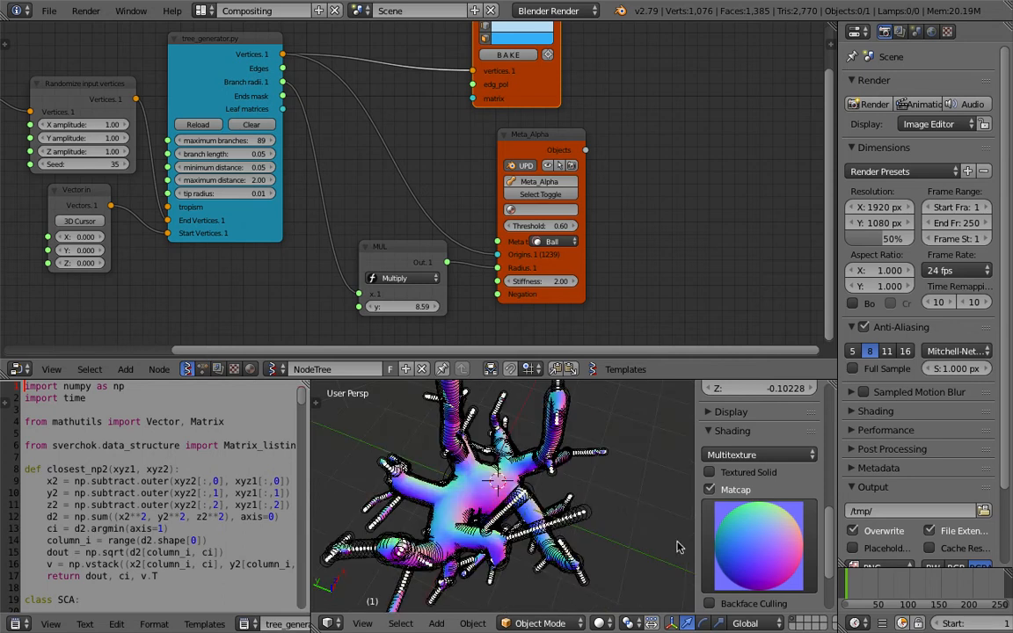
- Apply the matte pink matcap to the tree and widen the 3D viewport by narrowing the Text Editor
{"action": "left_click", "coordinate": [757, 545]}
{"action": "left_click", "coordinate": [327, 297]}
{"action": "middle_click_drag", "start_coordinate": [497, 481], "coordinate": [527, 417]}
{"action": "left_click_drag", "start_coordinate": [310, 416], "coordinate": [233, 418]}
{"action": "middle_click_drag", "start_coordinate": [312, 446], "coordinate": [449, 470]}
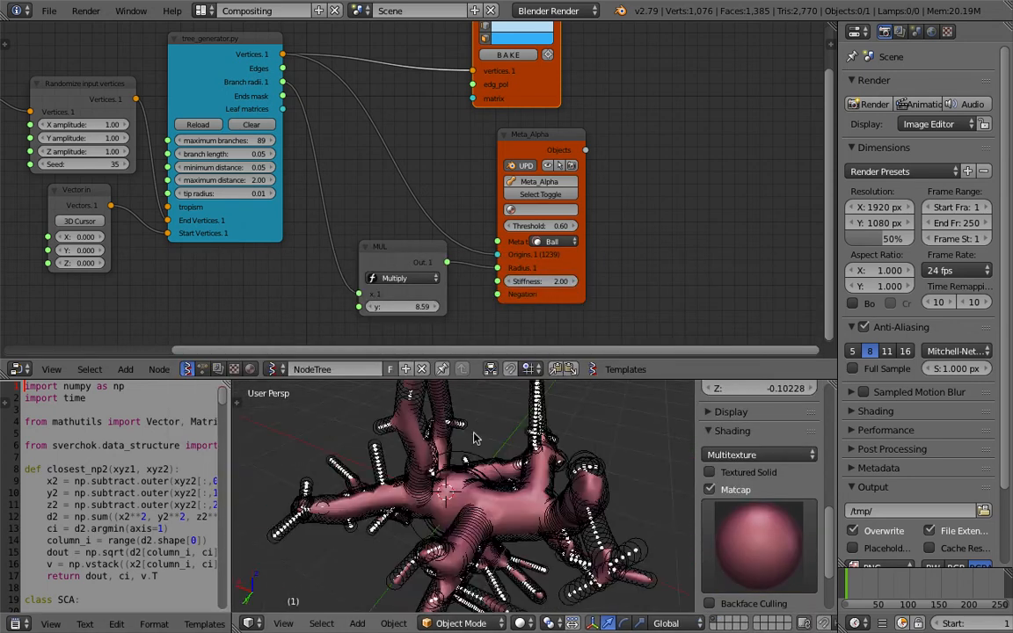
- Switch the viewport matcap to the beige sphere and inspect the tree from other angles
{"action": "left_click", "coordinate": [731, 532]}
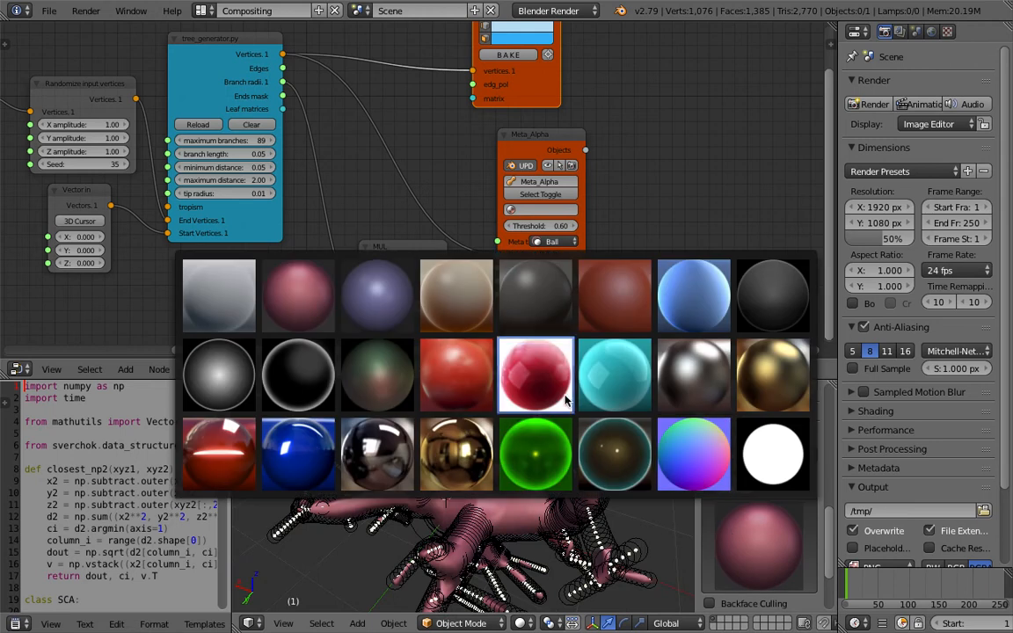
{"action": "left_click", "coordinate": [474, 293]}
{"action": "left_click", "coordinate": [757, 543]}
{"action": "middle_click_drag", "start_coordinate": [498, 418], "coordinate": [454, 502]}
{"action": "middle_click_drag", "start_coordinate": [571, 426], "coordinate": [550, 396]}
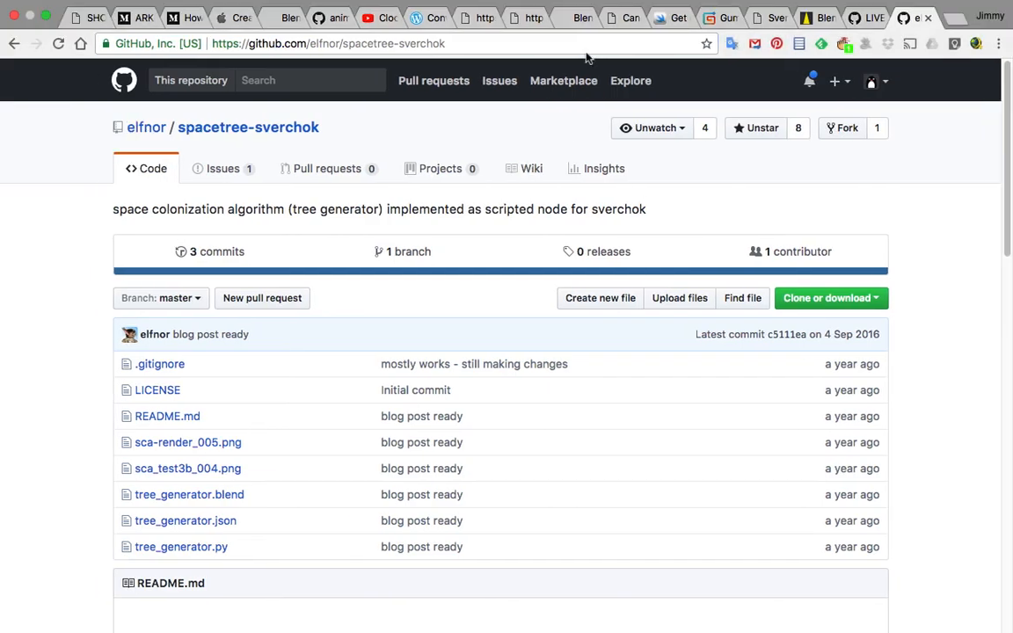
- Switch to the web browser and search Google Images for "ginseng"
{"action": "left_click", "coordinate": [585, 44]}
{"action": "type", "text": "ginseng"}
{"action": "key", "text": "Return"}
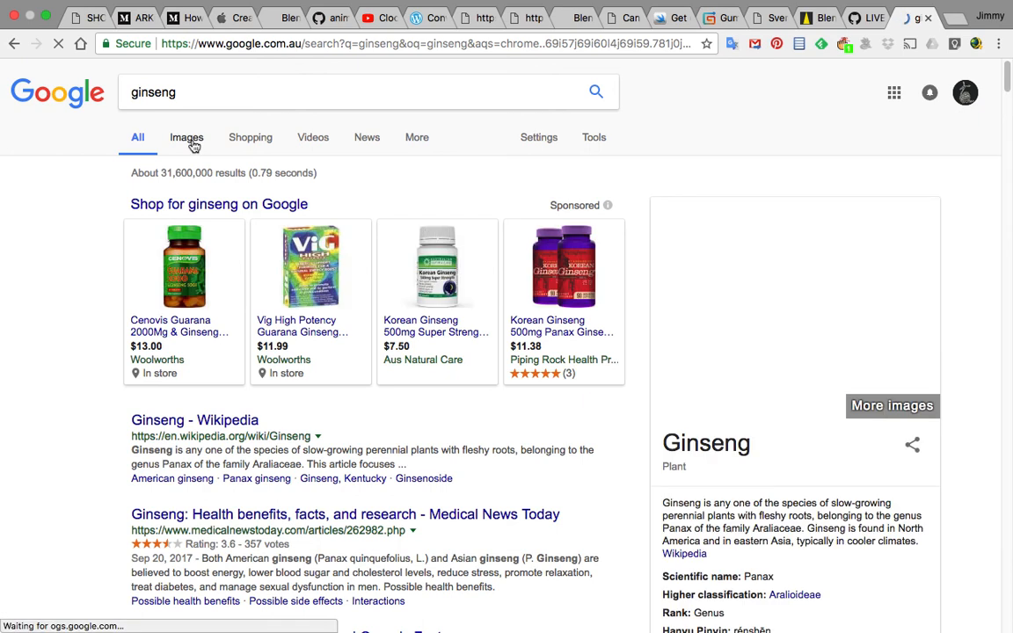
{"action": "left_click", "coordinate": [187, 141]}
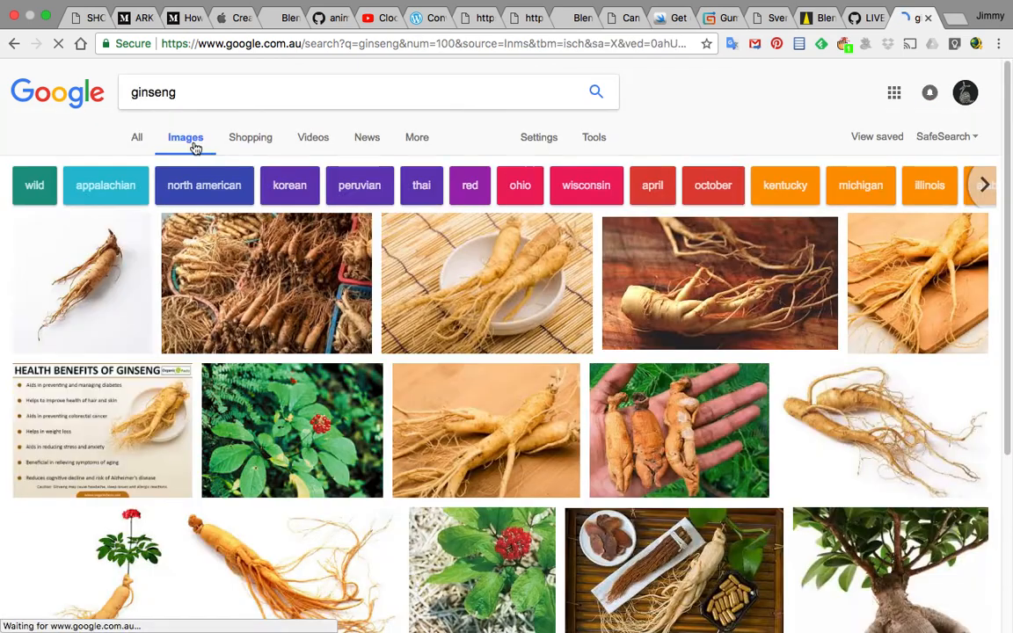
- Browse the ginseng image results, examining the shapes of the roots and their branching
{"action": "scroll", "coordinate": [253, 218], "scroll_direction": "down", "scroll_amount": 1}
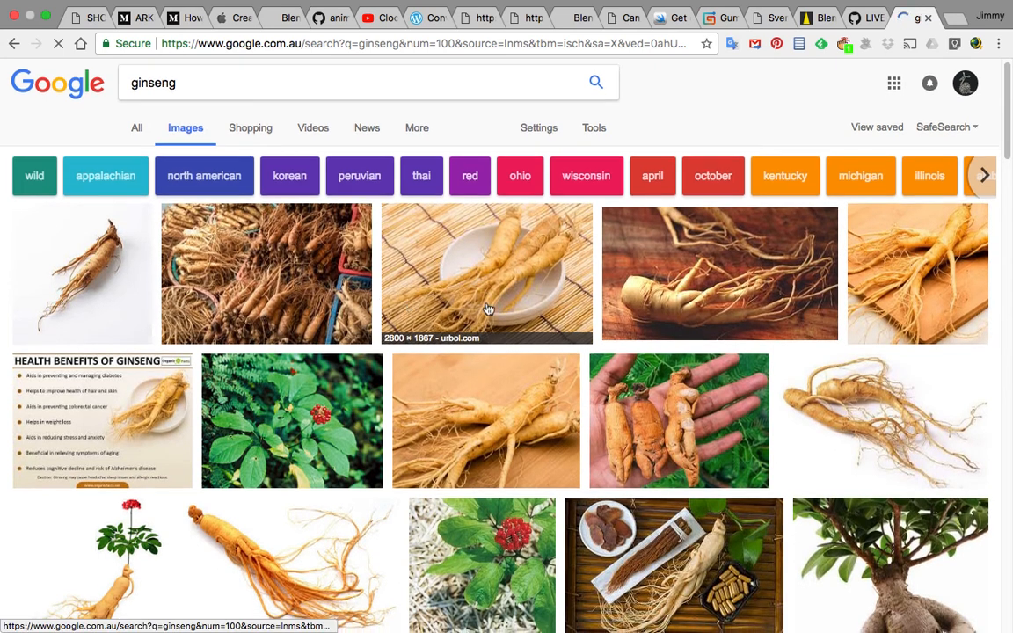
{"action": "scroll", "coordinate": [616, 399], "scroll_direction": "down", "scroll_amount": 1}
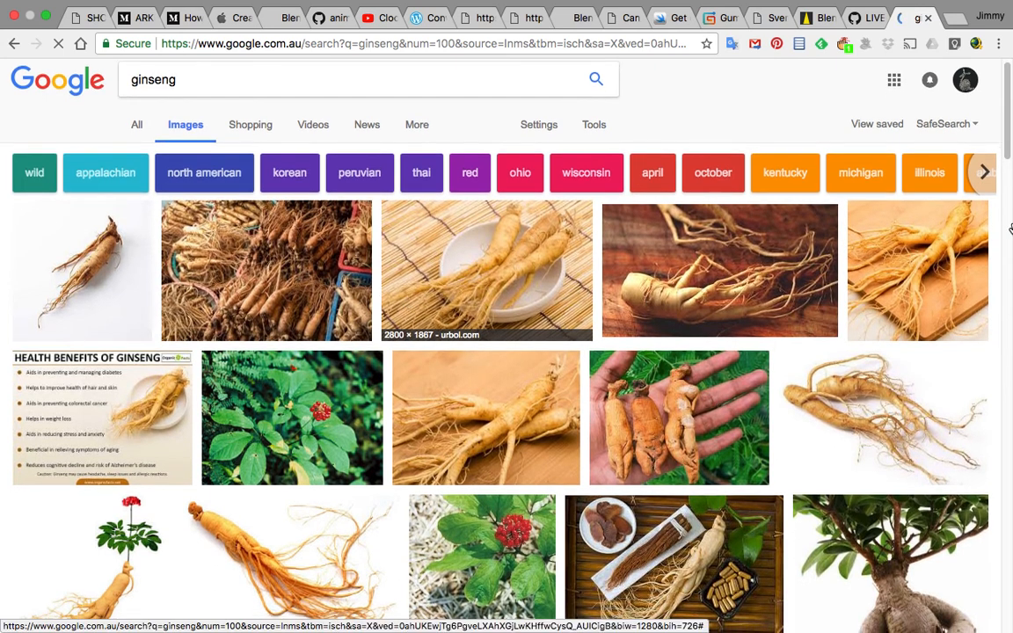
{"action": "scroll", "coordinate": [787, 303], "scroll_direction": "down", "scroll_amount": 2}
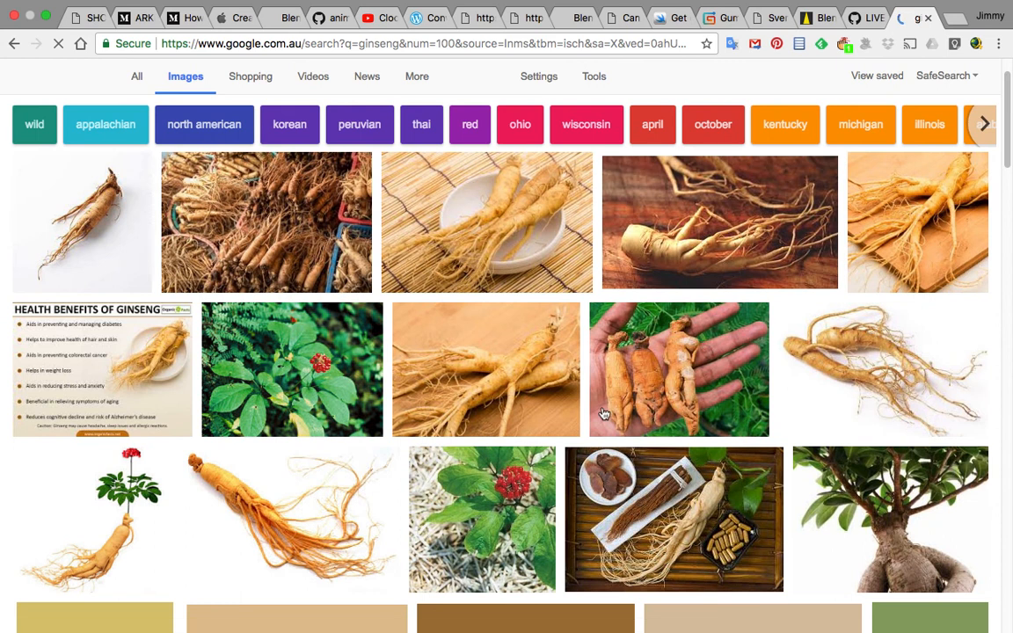
{"action": "scroll", "coordinate": [606, 419], "scroll_direction": "down", "scroll_amount": 1}
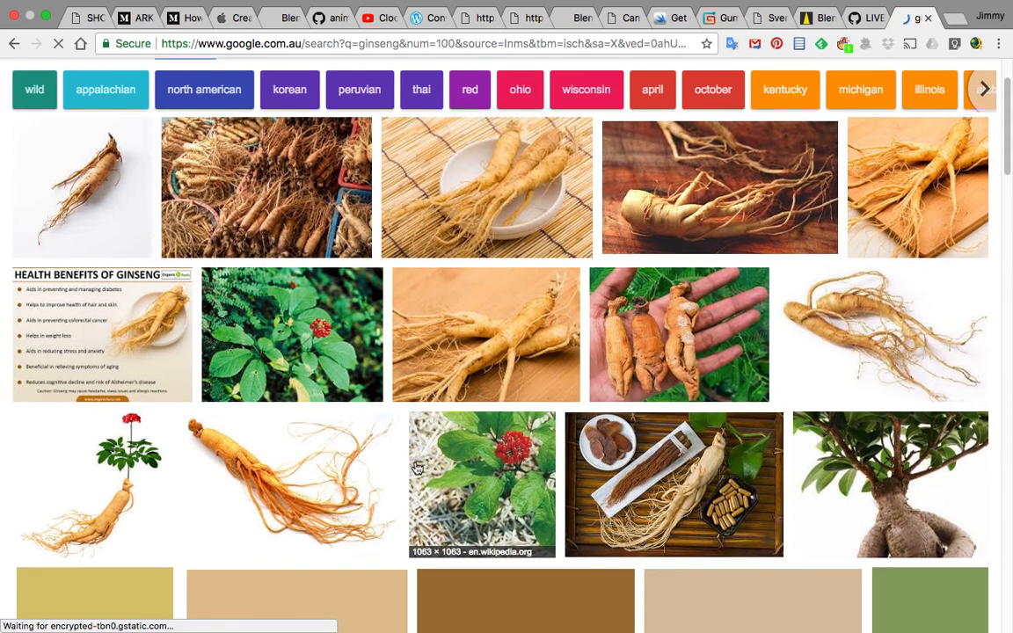
{"action": "scroll", "coordinate": [439, 457], "scroll_direction": "down", "scroll_amount": 1}
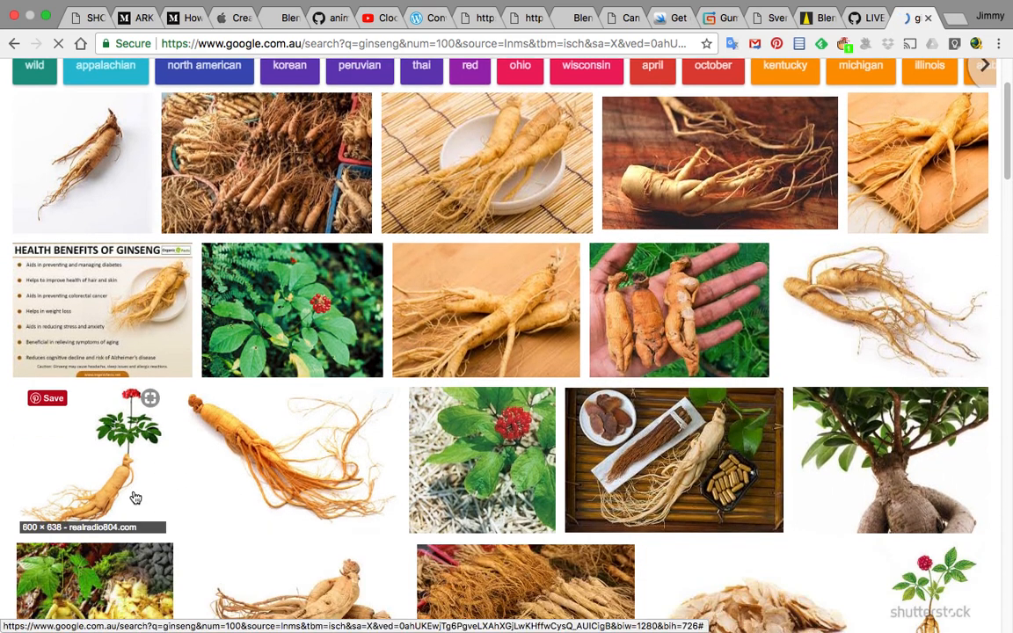
{"action": "scroll", "coordinate": [135, 498], "scroll_direction": "down", "scroll_amount": 2}
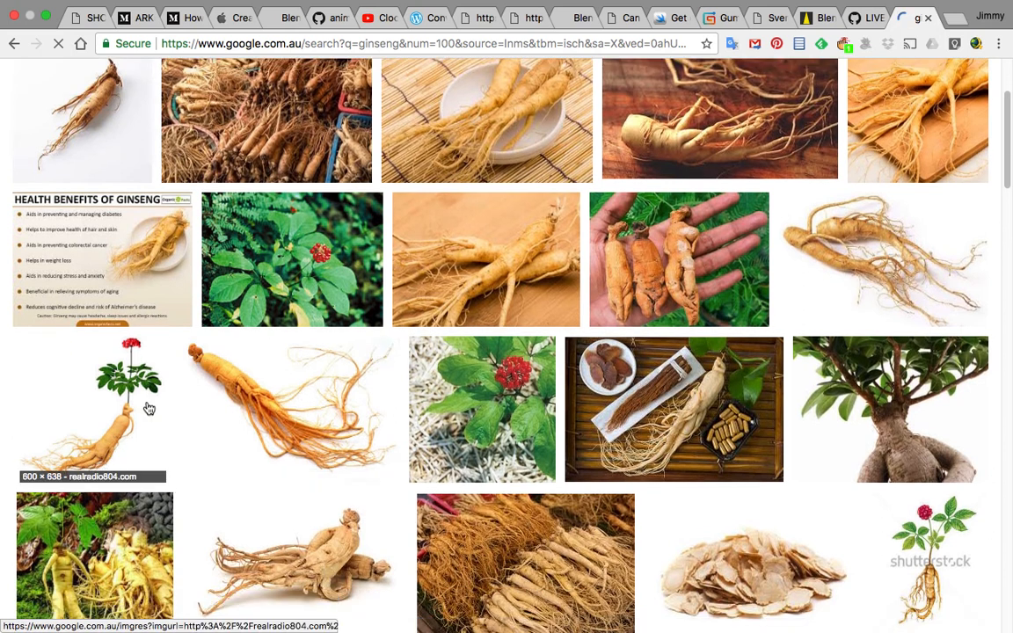
{"action": "scroll", "coordinate": [639, 449], "scroll_direction": "down", "scroll_amount": 5}
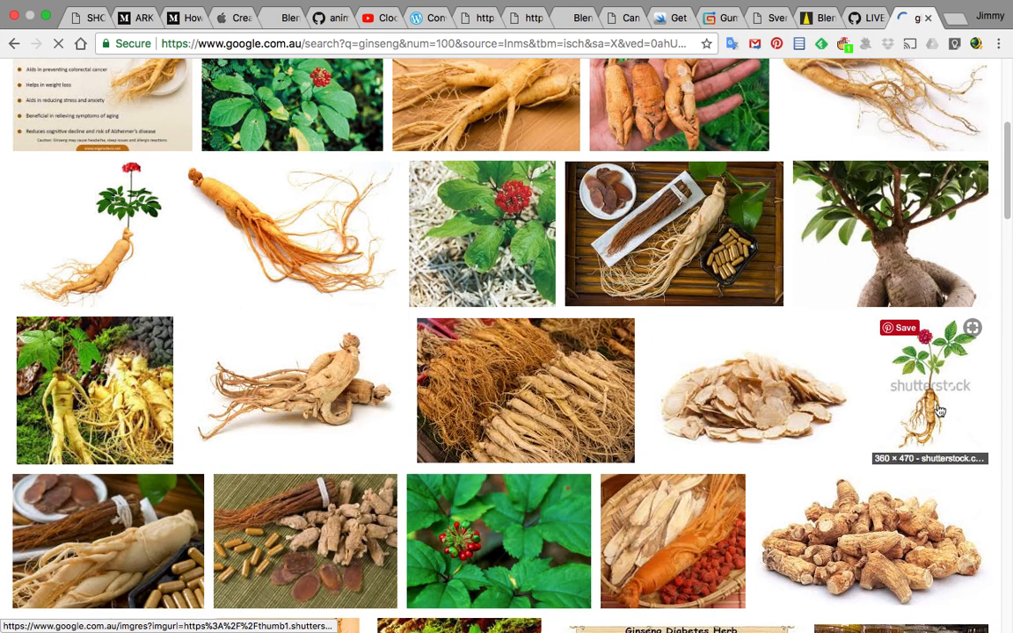
{"action": "scroll", "coordinate": [404, 405], "scroll_direction": "down", "scroll_amount": 6}
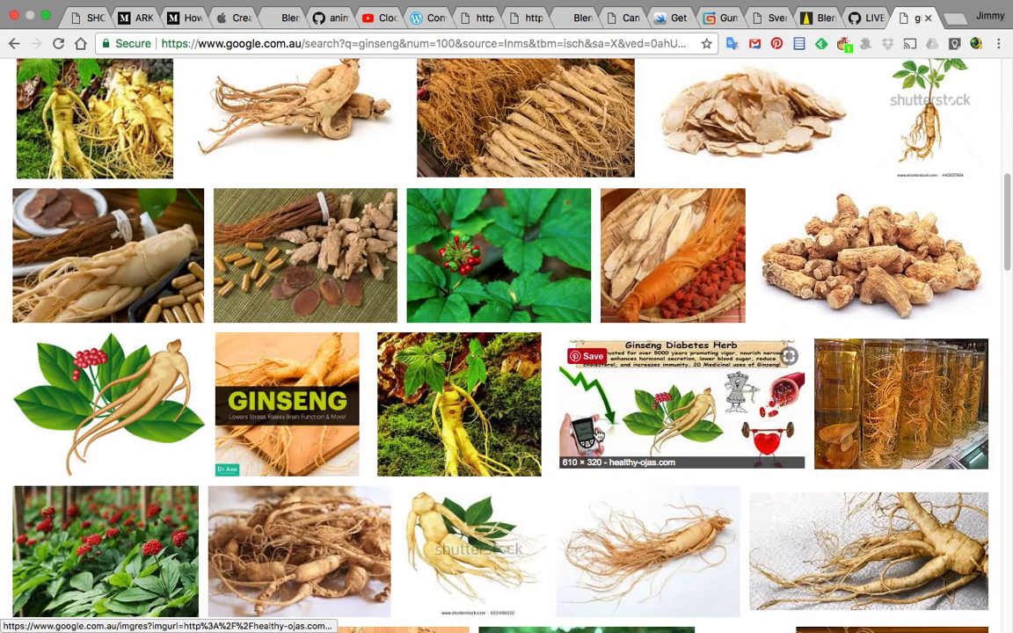
{"action": "scroll", "coordinate": [352, 179], "scroll_direction": "up", "scroll_amount": 15}
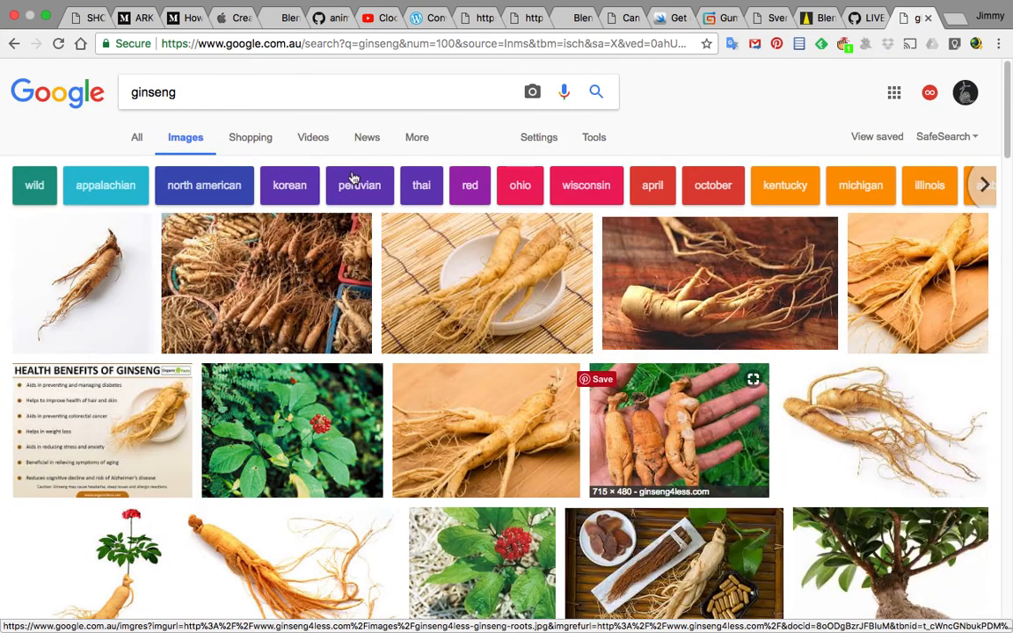
- Refine the image search to "ginseng creature"
{"action": "left_click", "coordinate": [279, 94]}
{"action": "type", "text": "creature"}
{"action": "key", "text": "Return"}
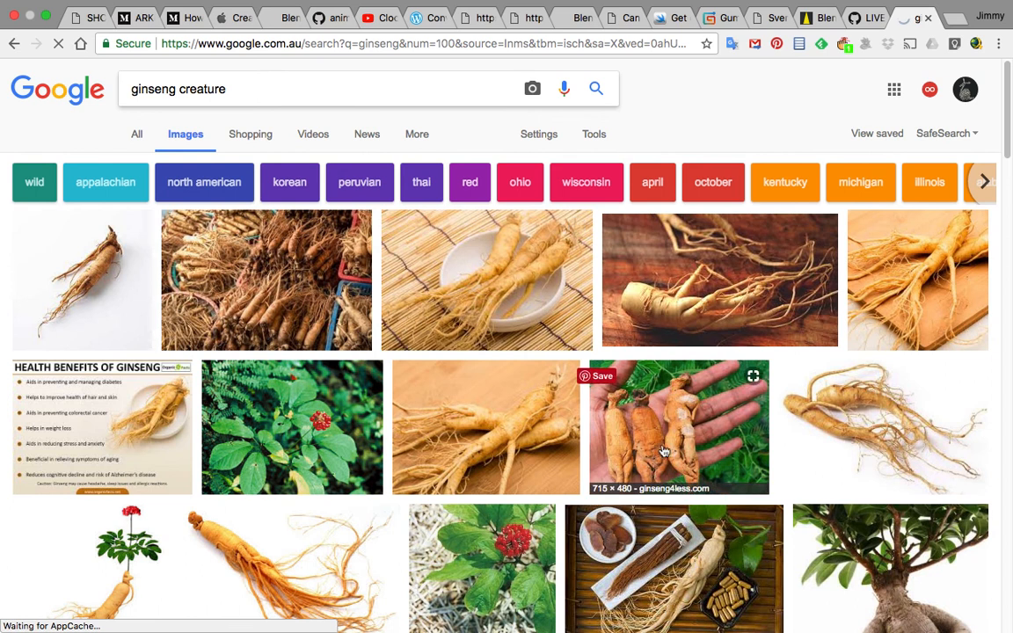
- Switch back to Blender and hide the vertex preview drawn by the Viewer Draw node on the tree
{"action": "left_click", "coordinate": [618, 397]}
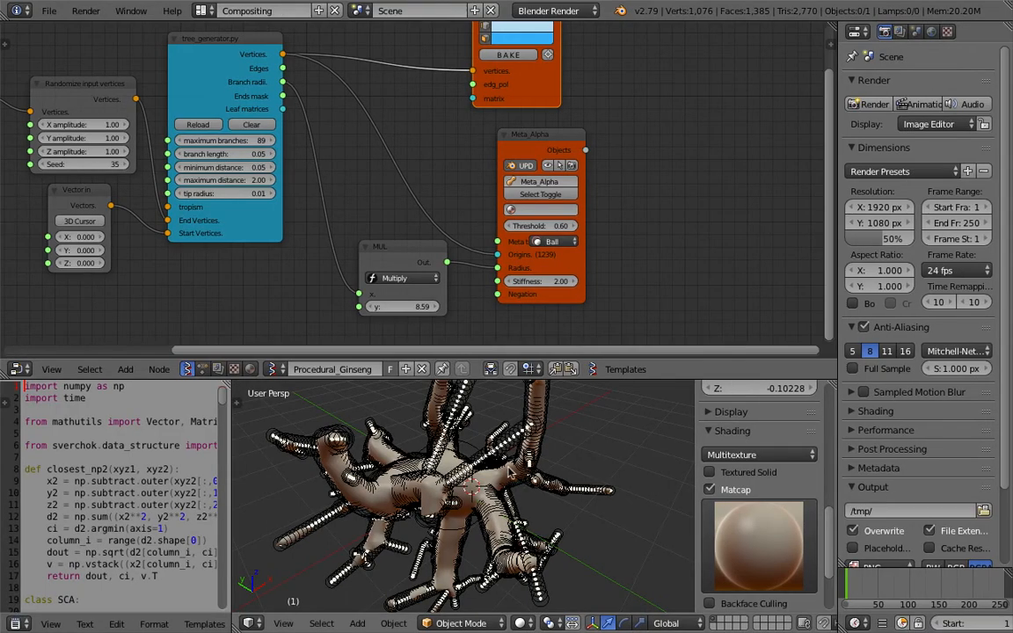
{"action": "middle_click_drag", "start_coordinate": [394, 415], "coordinate": [431, 244]}
{"action": "scroll", "coordinate": [440, 205], "scroll_direction": "up", "scroll_amount": 2}
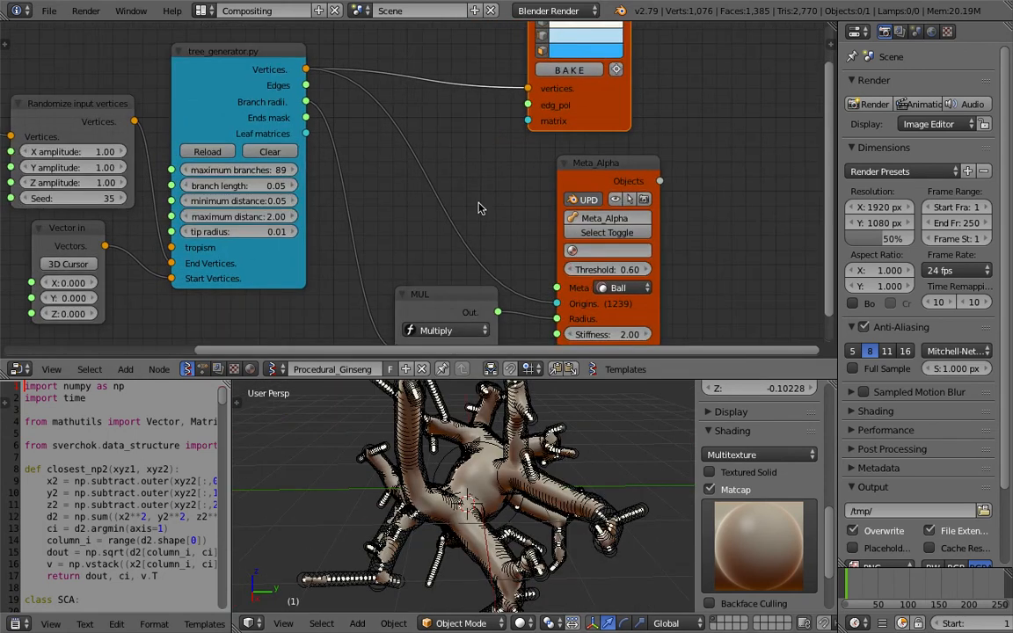
{"action": "middle_click_drag", "start_coordinate": [479, 207], "coordinate": [541, 246]}
{"action": "middle_click_drag", "start_coordinate": [597, 206], "coordinate": [532, 169]}
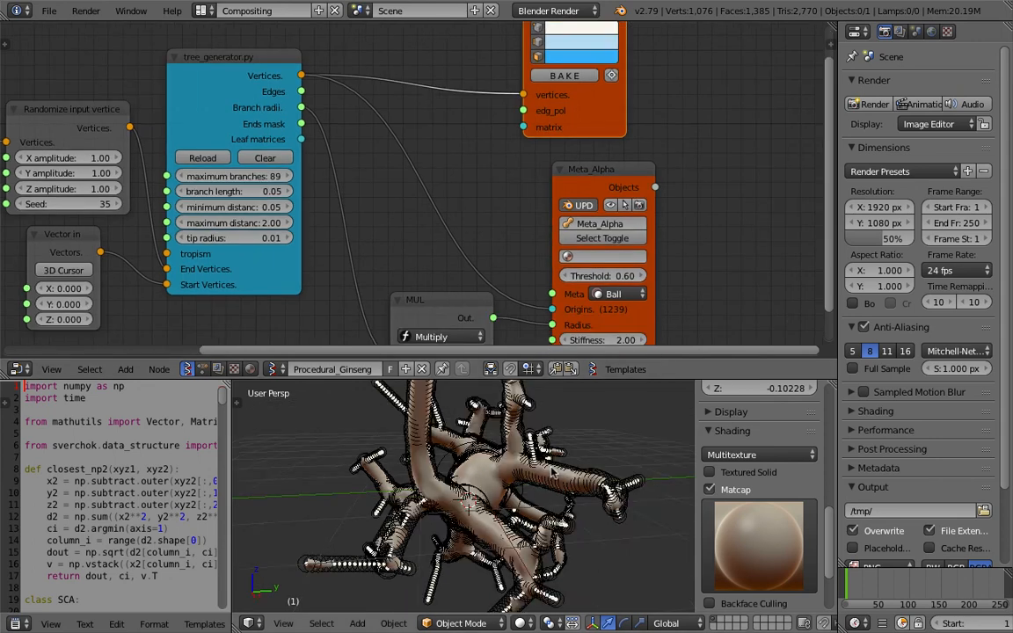
{"action": "mouse_move", "coordinate": [400, 62]}
{"action": "middle_mouse_down"}
{"action": "mouse_move", "coordinate": [416, 175]}
{"action": "mouse_move", "coordinate": [400, 190]}
{"action": "middle_mouse_up"}
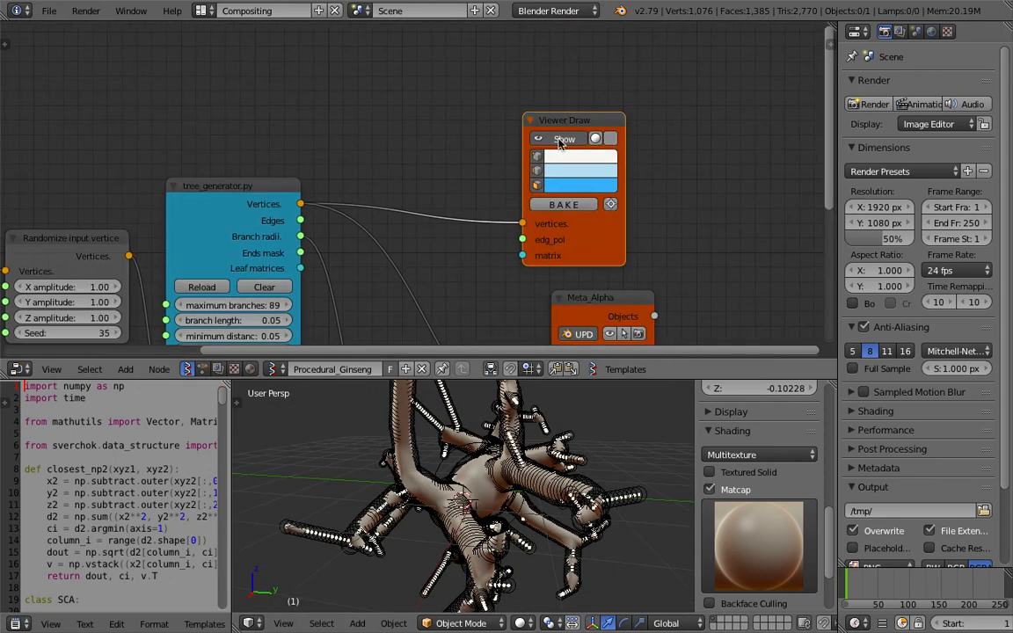
{"action": "left_click_drag", "start_coordinate": [567, 123], "coordinate": [553, 99]}
{"action": "middle_click_drag", "start_coordinate": [476, 451], "coordinate": [518, 462]}
{"action": "middle_click_drag", "start_coordinate": [500, 292], "coordinate": [445, 185]}
{"action": "scroll", "coordinate": [468, 291], "scroll_direction": "up", "scroll_amount": 2}
{"action": "scroll", "coordinate": [396, 537], "scroll_direction": "up", "scroll_amount": 2}
{"action": "scroll", "coordinate": [396, 537], "scroll_direction": "up", "scroll_amount": 2}
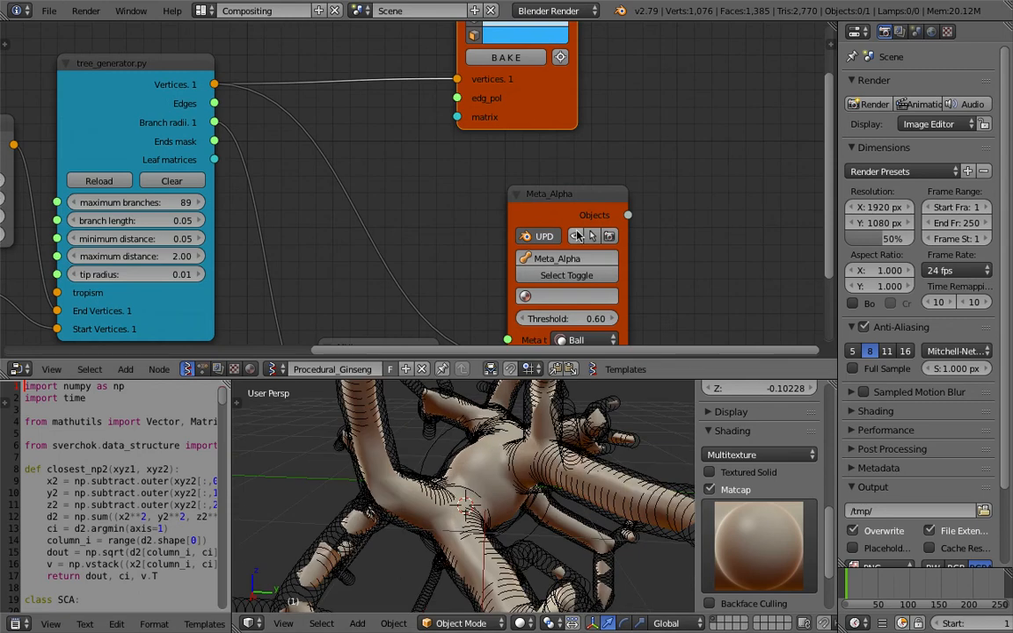
- Save the file and spread the Meta_Alpha and Multiply nodes further from the tree generator
{"action": "middle_click_drag", "start_coordinate": [577, 234], "coordinate": [566, 210]}
{"action": "key", "text": "ctrl+s"}
{"action": "left_click", "coordinate": [565, 209]}
{"action": "middle_click_drag", "start_coordinate": [713, 193], "coordinate": [610, 163]}
{"action": "scroll", "coordinate": [550, 175], "scroll_direction": "down", "scroll_amount": 2}
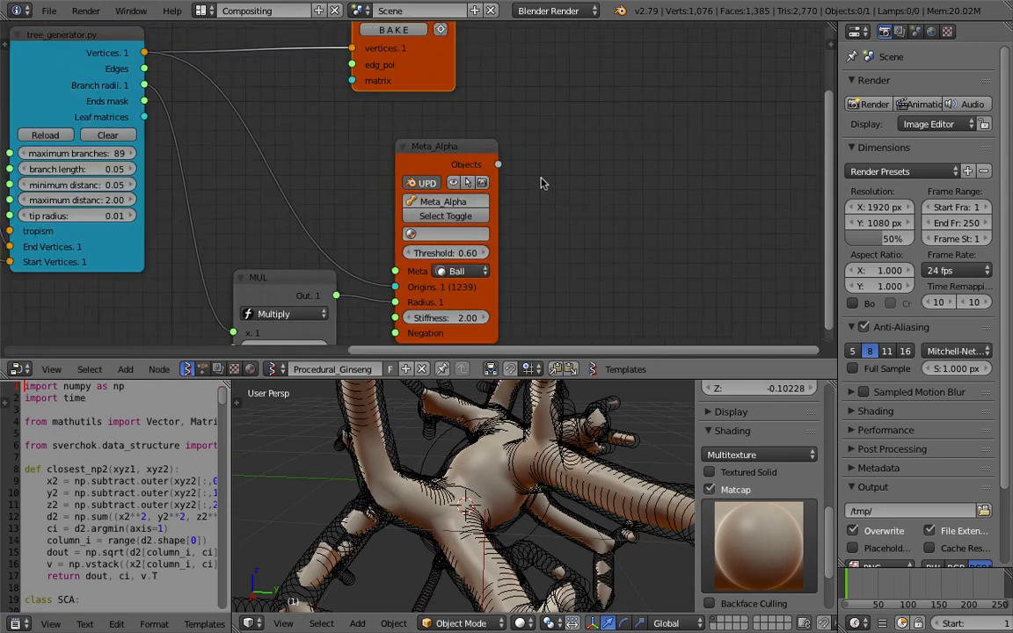
{"action": "middle_click_drag", "start_coordinate": [540, 178], "coordinate": [581, 166]}
{"action": "left_click_drag", "start_coordinate": [495, 137], "coordinate": [613, 124]}
{"action": "left_click_drag", "start_coordinate": [343, 277], "coordinate": [380, 301]}
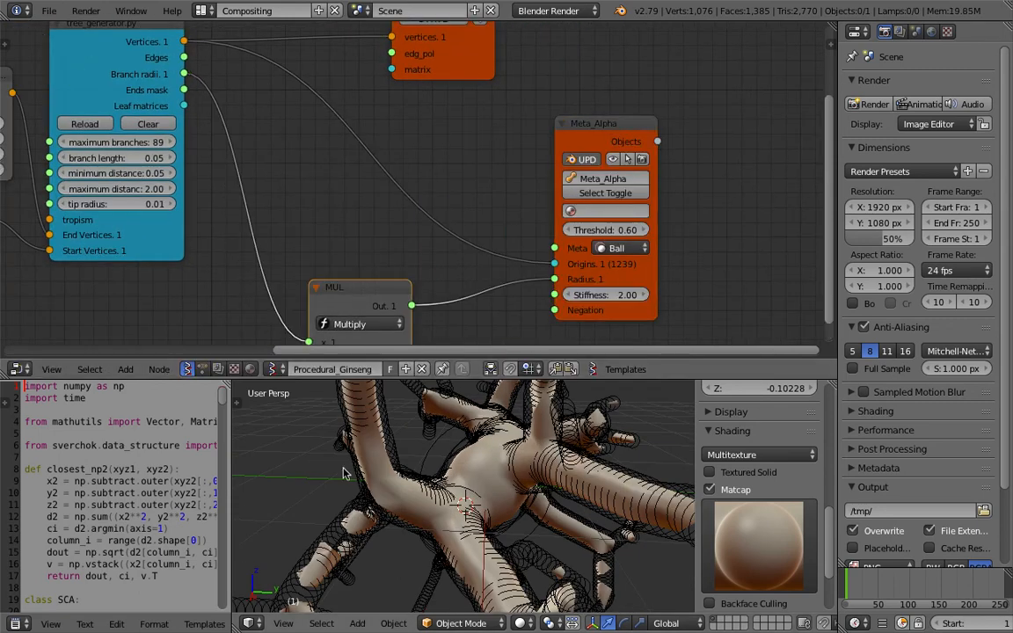
{"action": "middle_click_drag", "start_coordinate": [416, 145], "coordinate": [451, 169]}
{"action": "scroll", "coordinate": [468, 201], "scroll_direction": "down", "scroll_amount": 1}
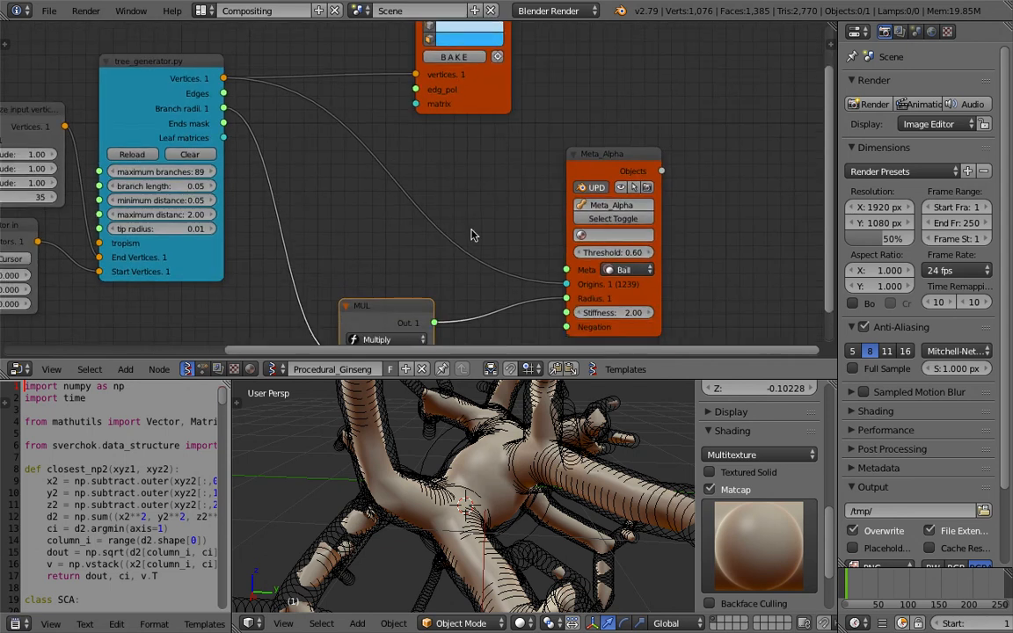
{"action": "middle_click_drag", "start_coordinate": [519, 225], "coordinate": [332, 202]}
{"action": "key", "text": "shift+a"}
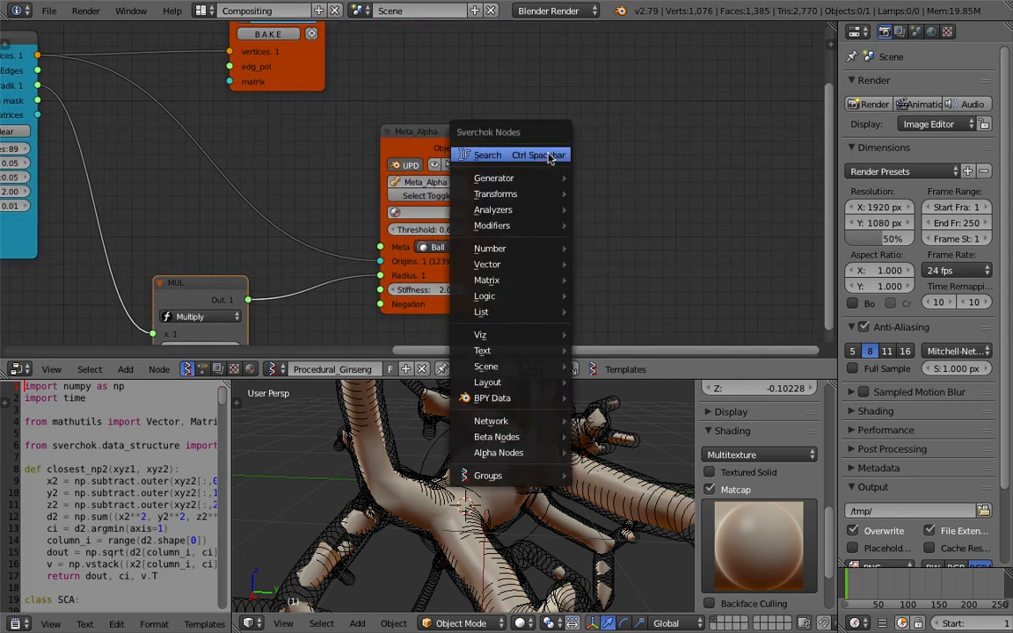
{"action": "left_click", "coordinate": [546, 154]}
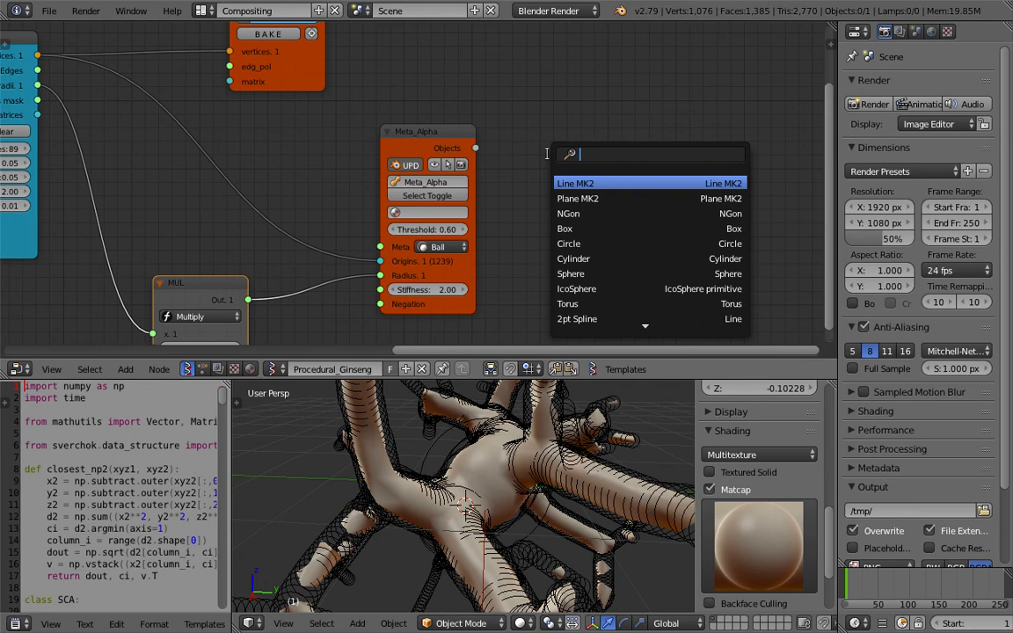
- Raise the Multiply node's y factor for the branch radii to 10, fine-tune it to 11.96 and save the file
{"action": "middle_click_drag", "start_coordinate": [294, 301], "coordinate": [304, 264]}
{"action": "left_click", "coordinate": [215, 312]}
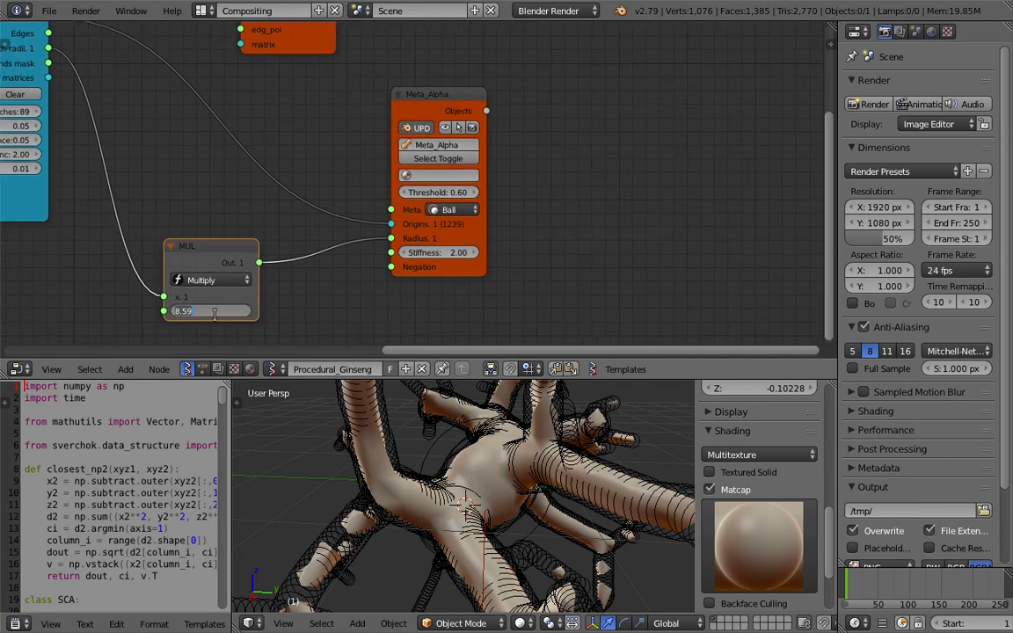
{"action": "type", "text": "10"}
{"action": "key", "text": "Return"}
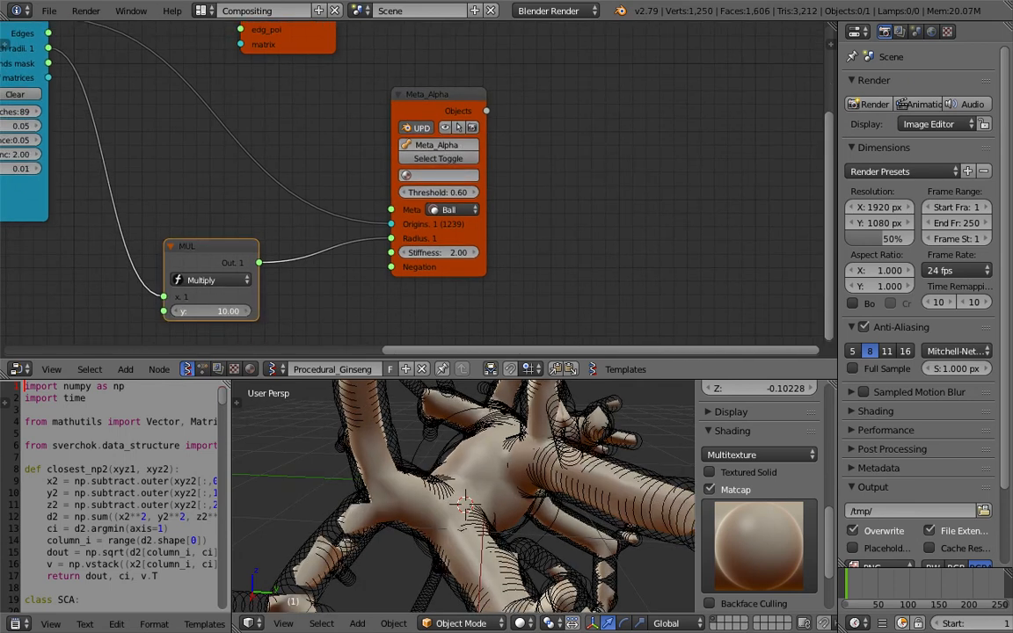
{"action": "left_click_drag", "start_coordinate": [220, 311], "coordinate": [382, 311]}
{"action": "scroll", "coordinate": [600, 482], "scroll_direction": "down", "scroll_amount": 4}
{"action": "middle_click_drag", "start_coordinate": [606, 485], "coordinate": [462, 507]}
{"action": "key", "text": "ctrl+s"}
{"action": "left_click", "coordinate": [462, 507]}
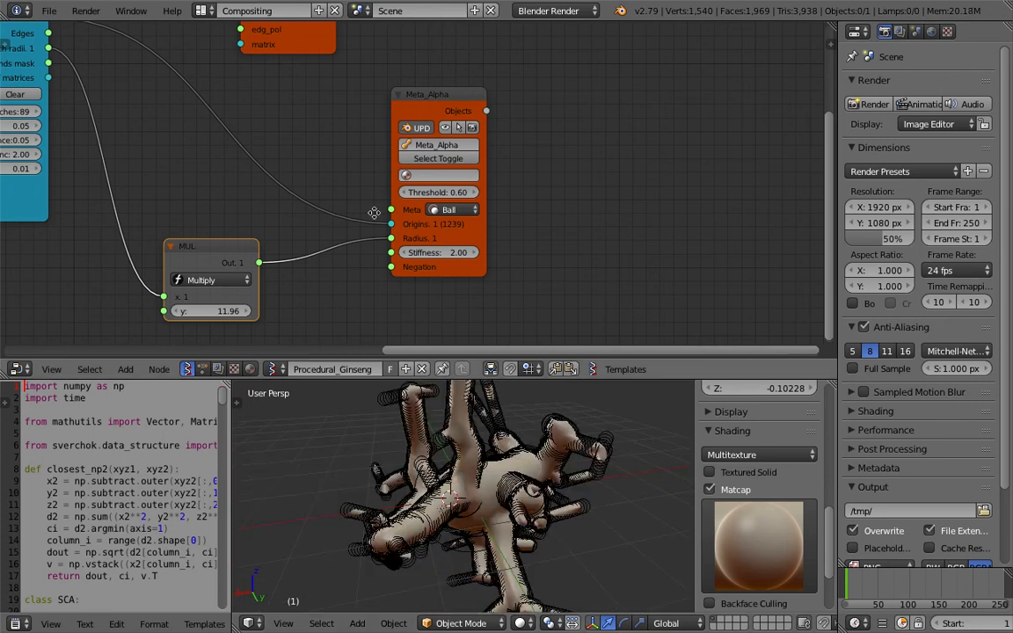
- Hide the Meta_Alpha metaball in the viewport and add an Object ID Out MK2 node beside the Meta_Alpha node
{"action": "middle_click_drag", "start_coordinate": [375, 213], "coordinate": [376, 216]}
{"action": "left_click", "coordinate": [449, 130]}
{"action": "key", "text": "space"}
{"action": "type", "text": "bmes"}
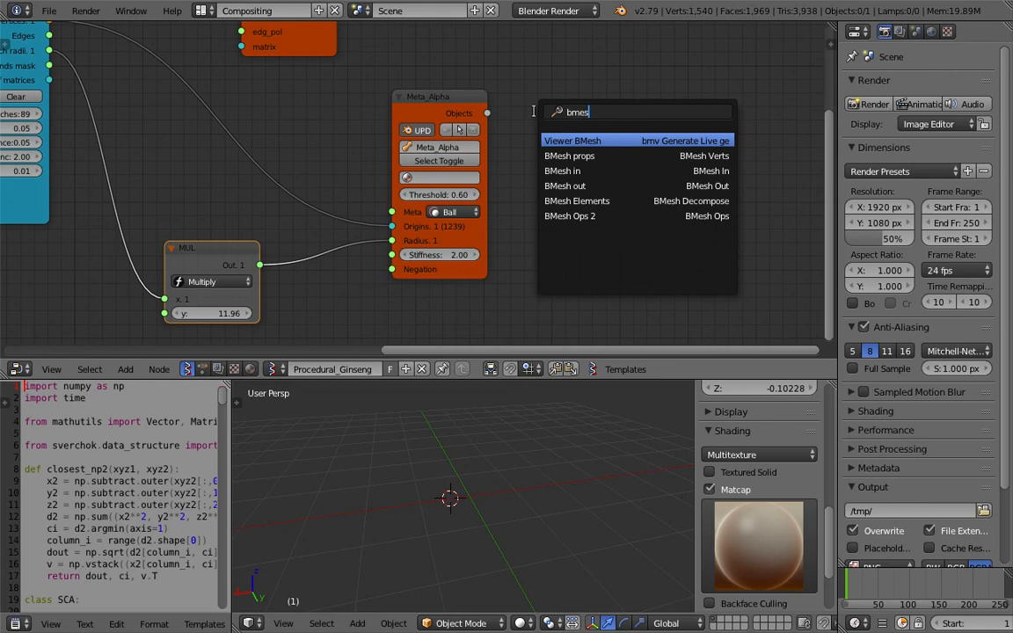
{"action": "key", "text": "BackSpace"}
{"action": "key", "text": "BackSpace"}
{"action": "key", "text": "BackSpace"}
{"action": "key", "text": "BackSpace"}
{"action": "type", "text": "object id"}
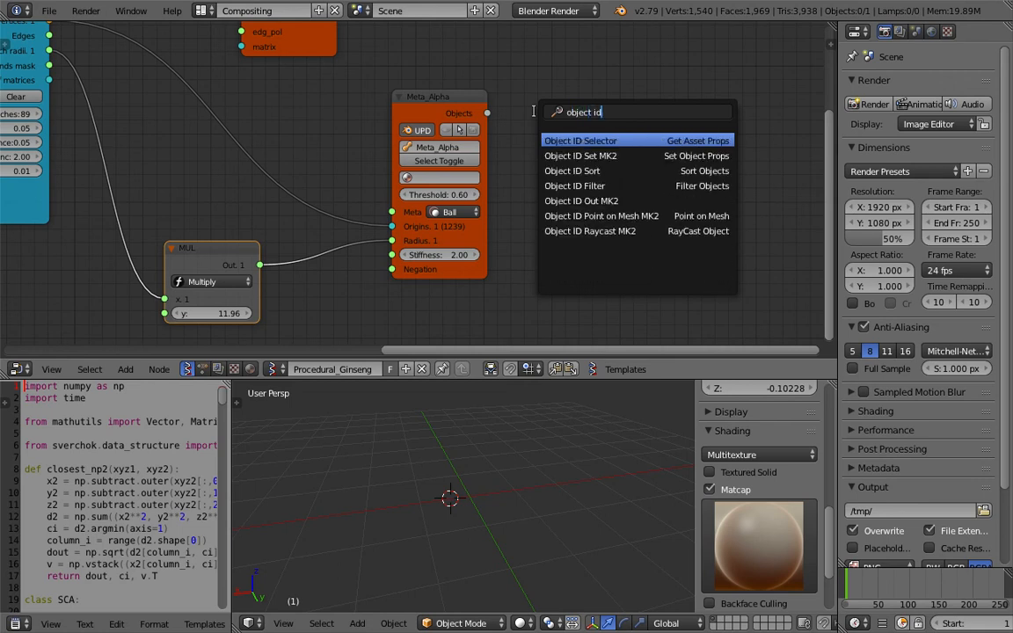
{"action": "key", "text": "Down"}
{"action": "key", "text": "Down"}
{"action": "key", "text": "Down"}
{"action": "key", "text": "Down"}
{"action": "key", "text": "Return"}
{"action": "left_click", "coordinate": [541, 110]}
- Link Meta_Alpha's Objects output to the Object ID Out node and connect a Viewer Draw node to its vertices and polygons
{"action": "left_click_drag", "start_coordinate": [486, 113], "coordinate": [543, 223]}
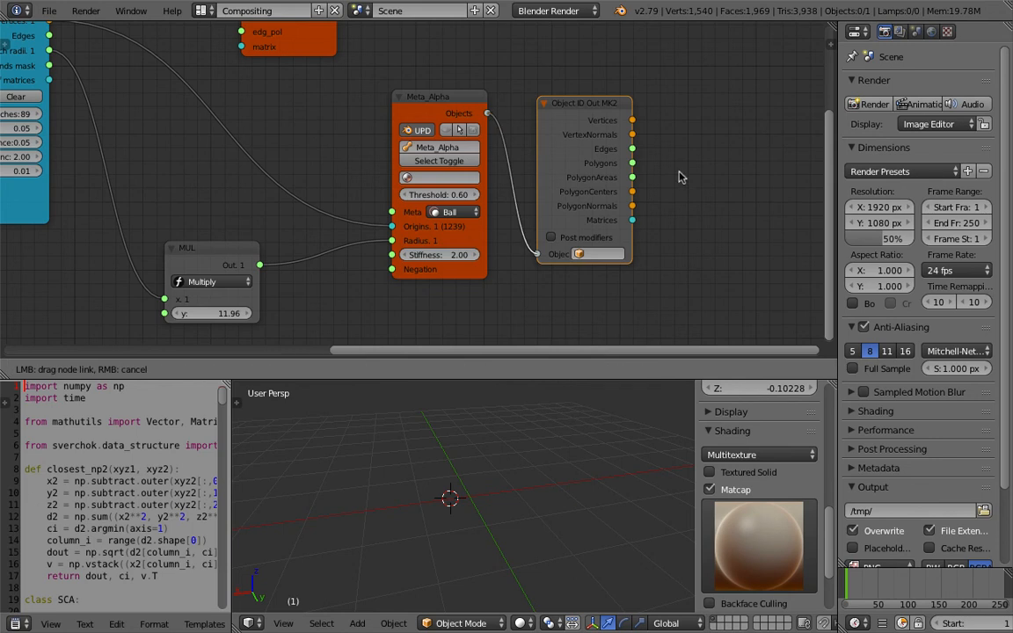
{"action": "key", "text": "KP_Decimal"}
{"action": "right_click", "coordinate": [505, 113]}
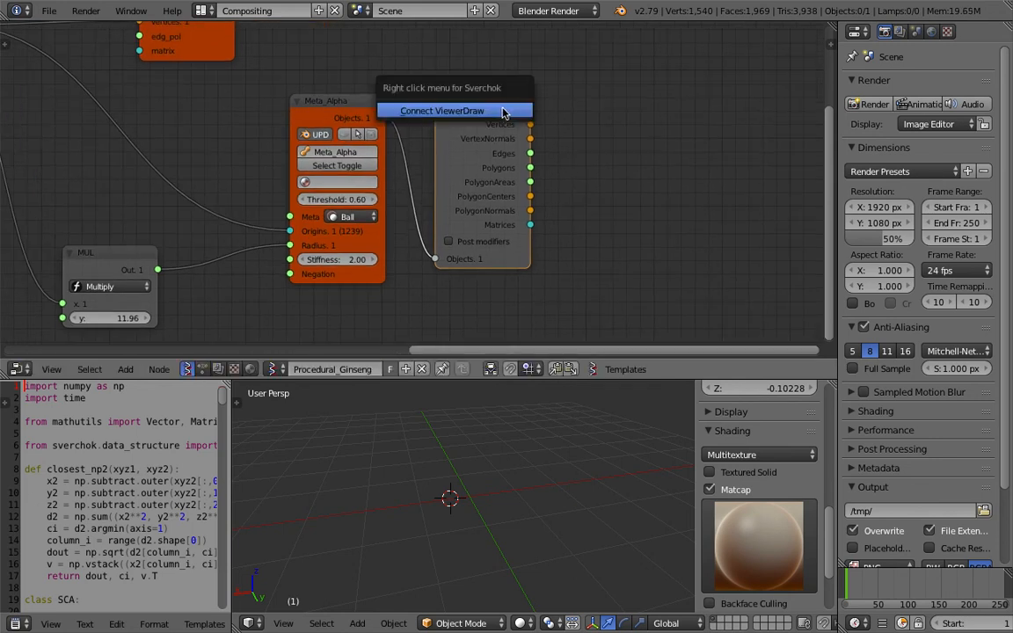
{"action": "left_click", "coordinate": [458, 112]}
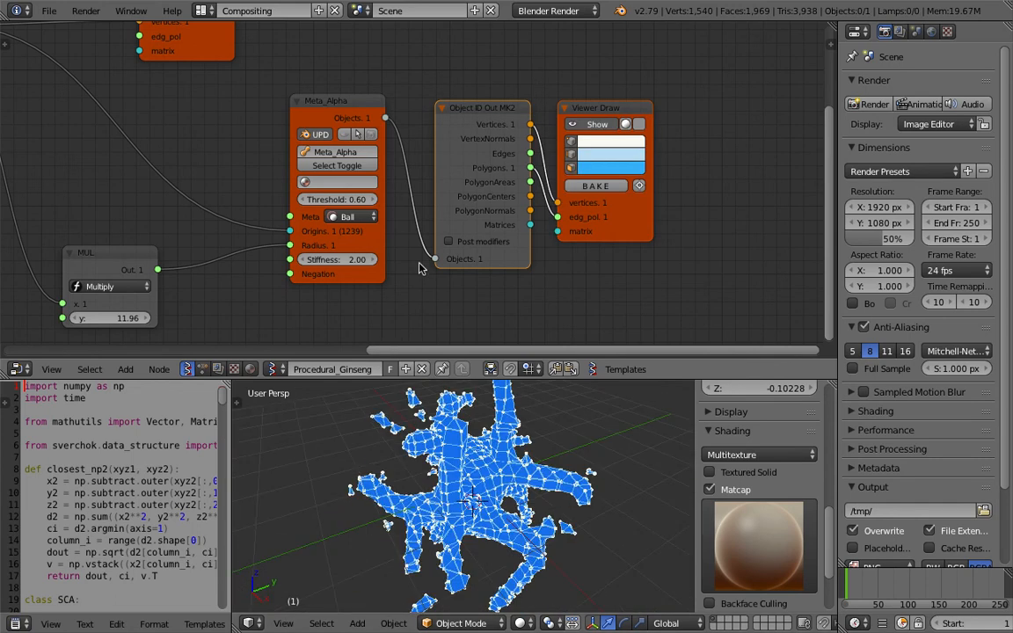
- Hide the new Viewer Draw node's vertices while leaving its edges shown, and move the node further from Object ID Out
{"action": "scroll", "coordinate": [421, 268], "scroll_direction": "down", "scroll_amount": 1}
{"action": "left_click", "coordinate": [557, 156]}
{"action": "left_click", "coordinate": [559, 144]}
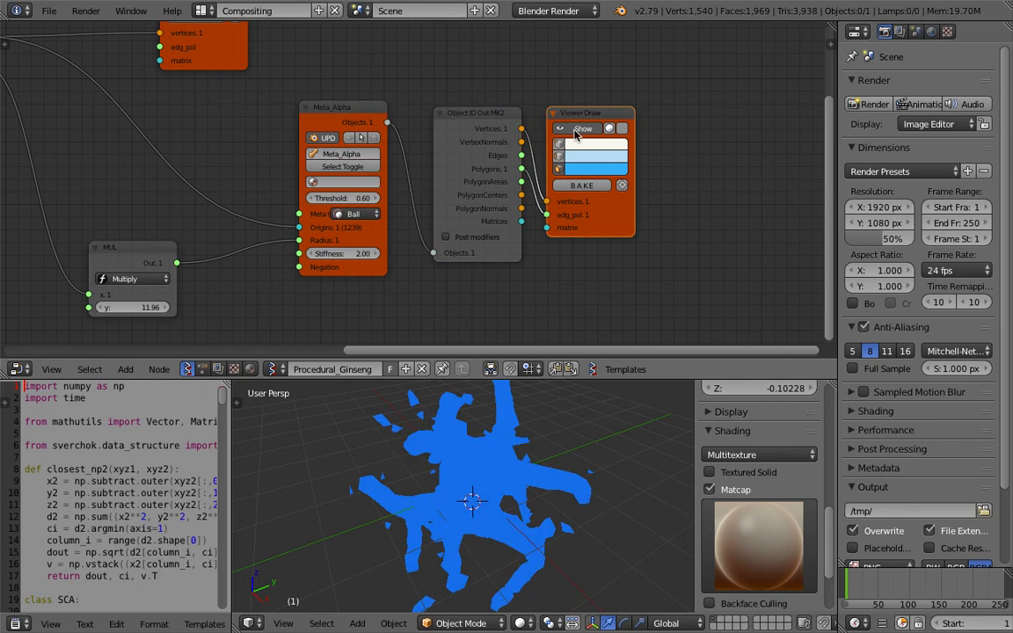
{"action": "left_click_drag", "start_coordinate": [577, 116], "coordinate": [621, 113]}
{"action": "left_click", "coordinate": [603, 153]}
- Enable viewport ambient occlusion with a strength of 4.2 and hide the edges of the Viewer Draw mesh
{"action": "middle_click_drag", "start_coordinate": [538, 447], "coordinate": [463, 423]}
{"action": "scroll", "coordinate": [766, 483], "scroll_direction": "down", "scroll_amount": 5}
{"action": "left_click", "coordinate": [709, 541]}
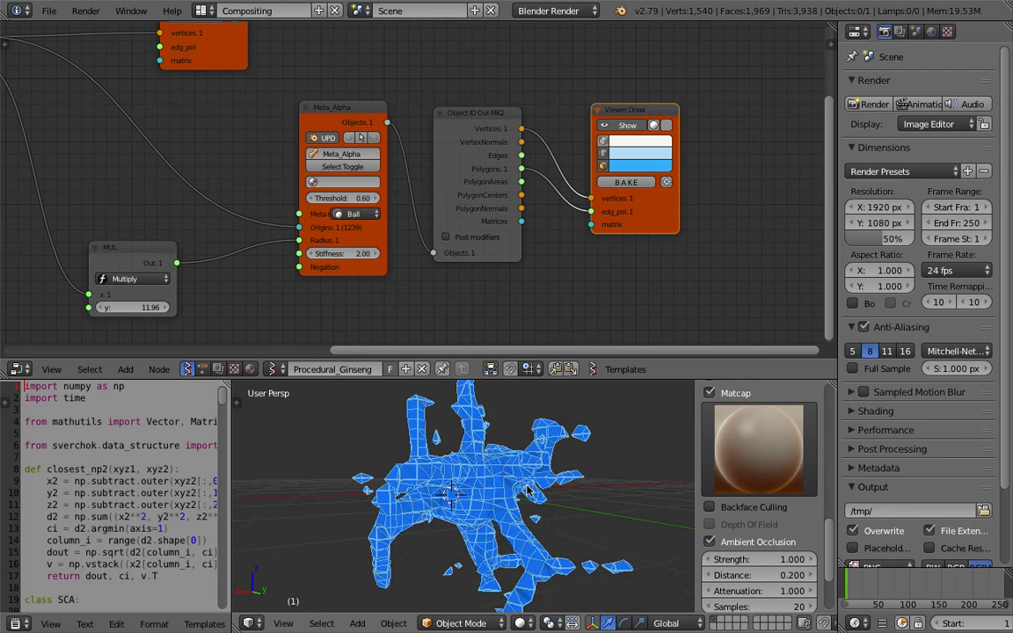
{"action": "left_click_drag", "start_coordinate": [772, 564], "coordinate": [797, 565]}
{"action": "middle_click_drag", "start_coordinate": [628, 501], "coordinate": [264, 494]}
{"action": "left_click", "coordinate": [603, 153]}
{"action": "mouse_move", "coordinate": [578, 430]}
{"action": "middle_mouse_down"}
{"action": "mouse_move", "coordinate": [407, 443]}
{"action": "mouse_move", "coordinate": [458, 446]}
{"action": "mouse_move", "coordinate": [475, 464]}
{"action": "mouse_move", "coordinate": [493, 457]}
{"action": "middle_mouse_up"}
- Set the Meta_Alpha node's view resolution to 0.15 in its node properties
{"action": "middle_click_drag", "start_coordinate": [210, 143], "coordinate": [404, 167]}
{"action": "left_click", "coordinate": [469, 152]}
{"action": "middle_click_drag", "start_coordinate": [468, 151], "coordinate": [345, 139]}
{"action": "key", "text": "n"}
{"action": "left_click", "coordinate": [770, 277]}
{"action": "left_click", "coordinate": [743, 295]}
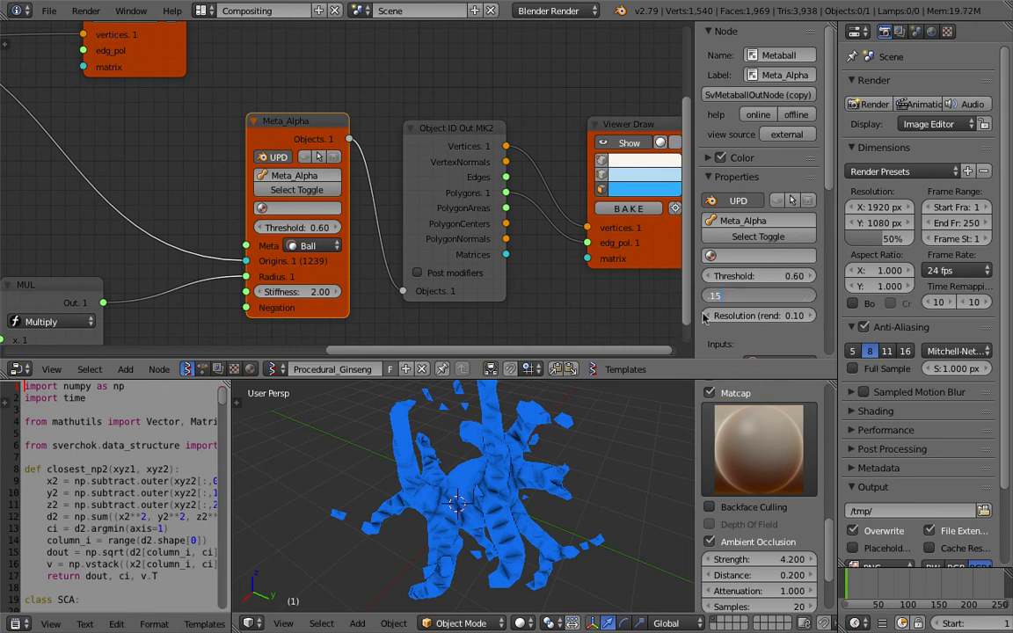
{"action": "type", "text": ".15"}
{"action": "key", "text": "Return"}
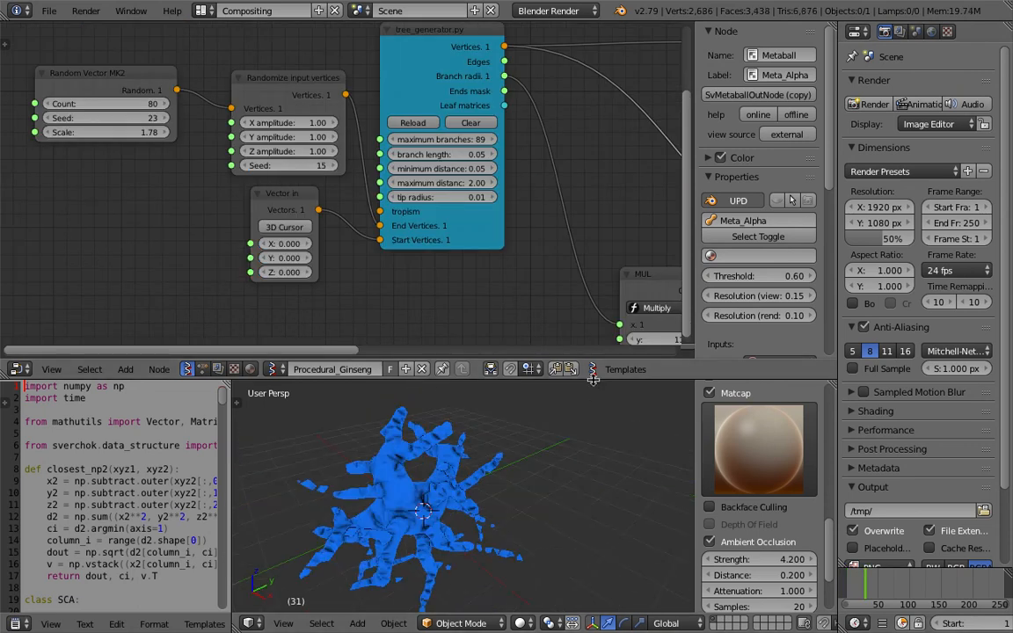
- Enlarge the 3D viewport area and switch the matcap to the dark brown sphere with a teal rim
{"action": "left_click_drag", "start_coordinate": [593, 379], "coordinate": [606, 297]}
{"action": "scroll", "coordinate": [608, 207], "scroll_direction": "down", "scroll_amount": 1}
{"action": "middle_click_drag", "start_coordinate": [444, 465], "coordinate": [529, 417]}
{"action": "left_click", "coordinate": [775, 396]}
{"action": "left_click", "coordinate": [615, 275]}
- Bake the Viewer Draw geometry into a mesh object and move it along X, clear of the blue preview
{"action": "middle_click_drag", "start_coordinate": [639, 162], "coordinate": [516, 152]}
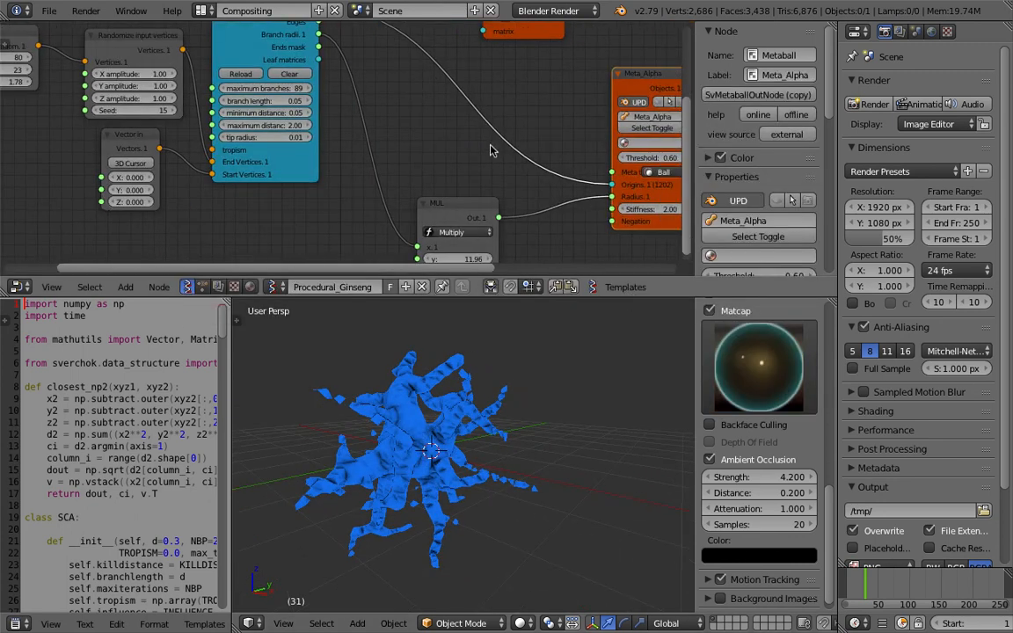
{"action": "middle_click_drag", "start_coordinate": [580, 187], "coordinate": [457, 199]}
{"action": "mouse_move", "coordinate": [450, 141]}
{"action": "middle_mouse_down"}
{"action": "mouse_move", "coordinate": [235, 142]}
{"action": "mouse_move", "coordinate": [120, 119]}
{"action": "middle_mouse_up"}
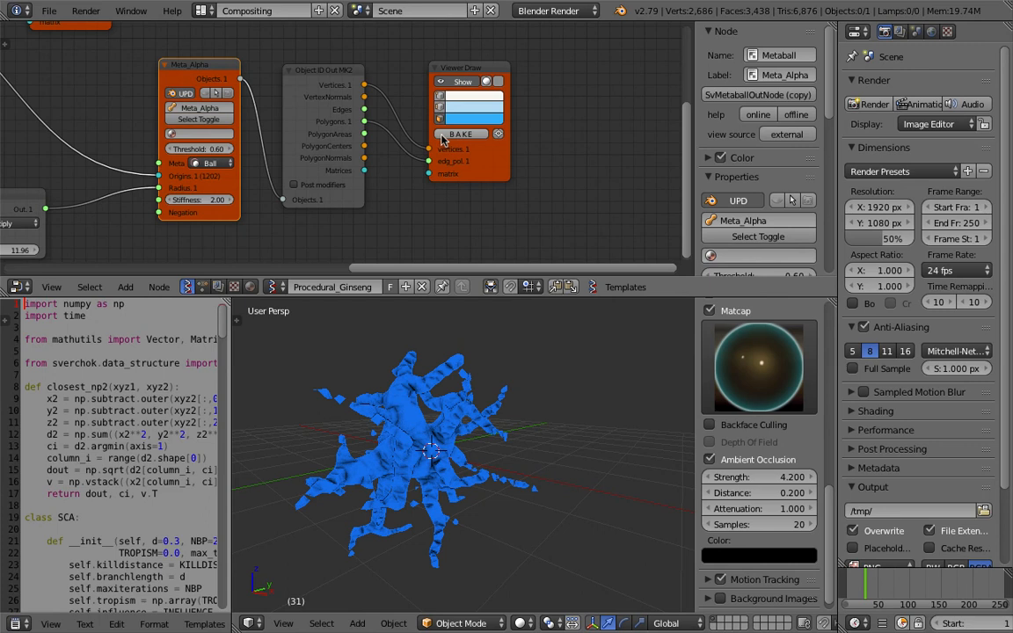
{"action": "left_click", "coordinate": [461, 134]}
{"action": "right_click", "coordinate": [450, 413]}
{"action": "scroll", "coordinate": [457, 439], "scroll_direction": "down", "scroll_amount": 3}
{"action": "mouse_move", "coordinate": [421, 422]}
{"action": "middle_mouse_down"}
{"action": "mouse_move", "coordinate": [501, 453]}
{"action": "mouse_move", "coordinate": [487, 460]}
{"action": "mouse_move", "coordinate": [477, 407]}
{"action": "middle_mouse_up"}
{"action": "key", "text": "g"}
{"action": "key", "text": "x"}
{"action": "left_click", "coordinate": [519, 448]}
{"action": "scroll", "coordinate": [488, 461], "scroll_direction": "up", "scroll_amount": 3}
{"action": "scroll", "coordinate": [476, 403], "scroll_direction": "down", "scroll_amount": 3}
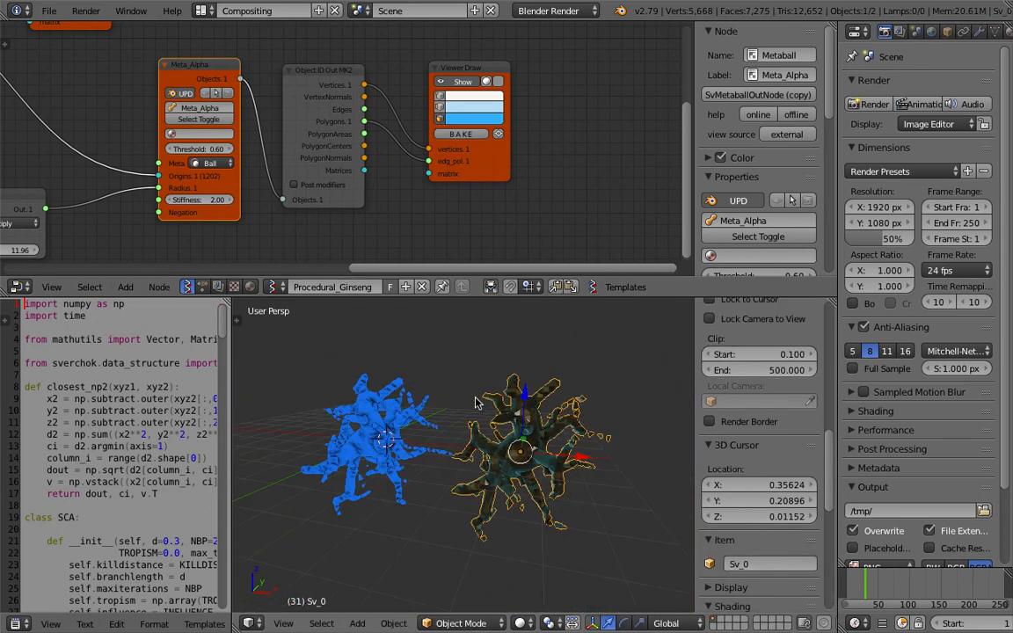
- Maximise the 3D viewport with the baked mesh deselected and turn on Only Render in the display settings
{"action": "key", "text": "ctrl+Up"}
{"action": "scroll", "coordinate": [503, 384], "scroll_direction": "up", "scroll_amount": 4}
{"action": "key", "text": "a"}
{"action": "scroll", "coordinate": [492, 377], "scroll_direction": "down", "scroll_amount": 4}
{"action": "middle_click_drag", "start_coordinate": [493, 377], "coordinate": [502, 351]}
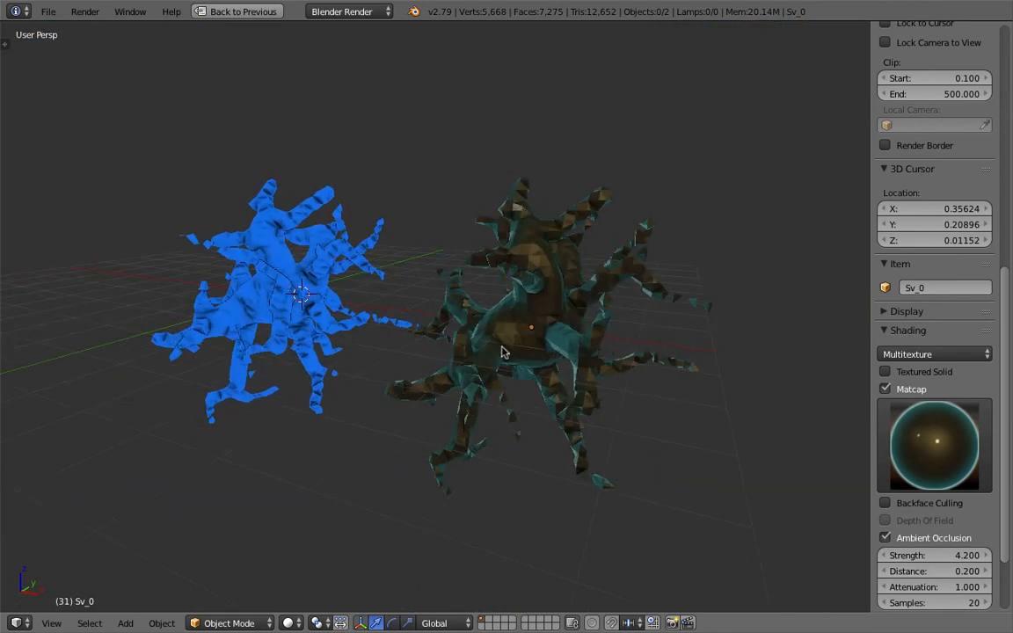
{"action": "left_click", "coordinate": [896, 311]}
{"action": "left_click", "coordinate": [885, 335]}
{"action": "middle_click_drag", "start_coordinate": [841, 332], "coordinate": [626, 309]}
{"action": "scroll", "coordinate": [666, 299], "scroll_direction": "up", "scroll_amount": 2}
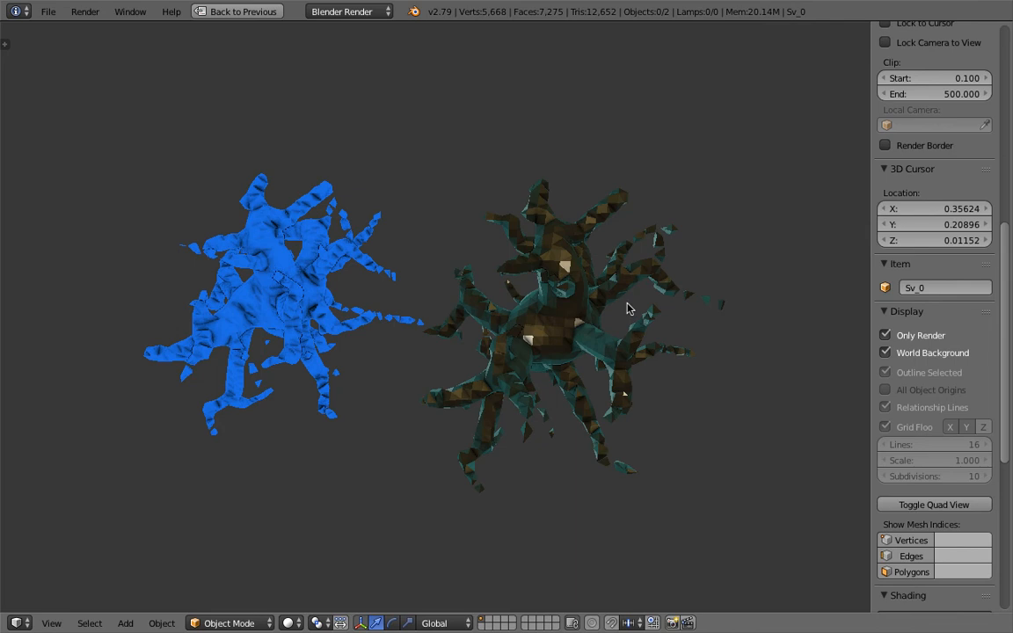